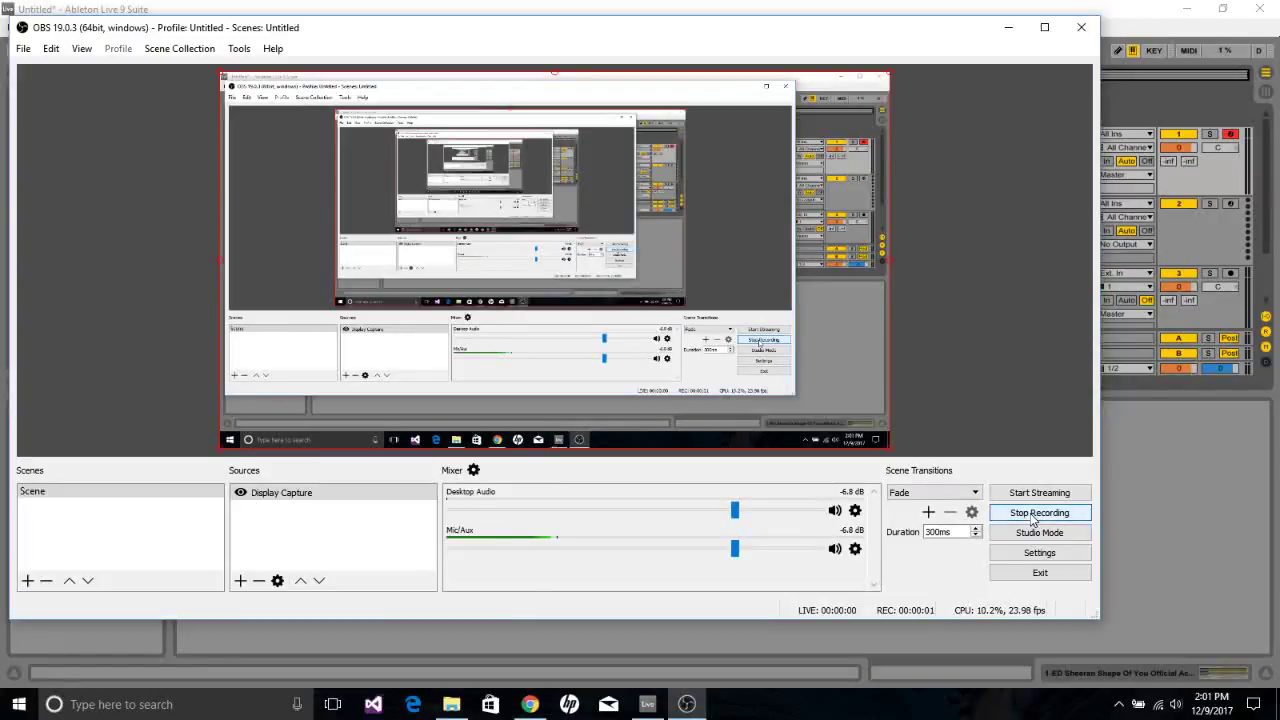
Delete the ED Sheeran audio track, leaving one MIDI and two empty audio tracks.
{"action": "left_click", "coordinate": [1008, 27]}
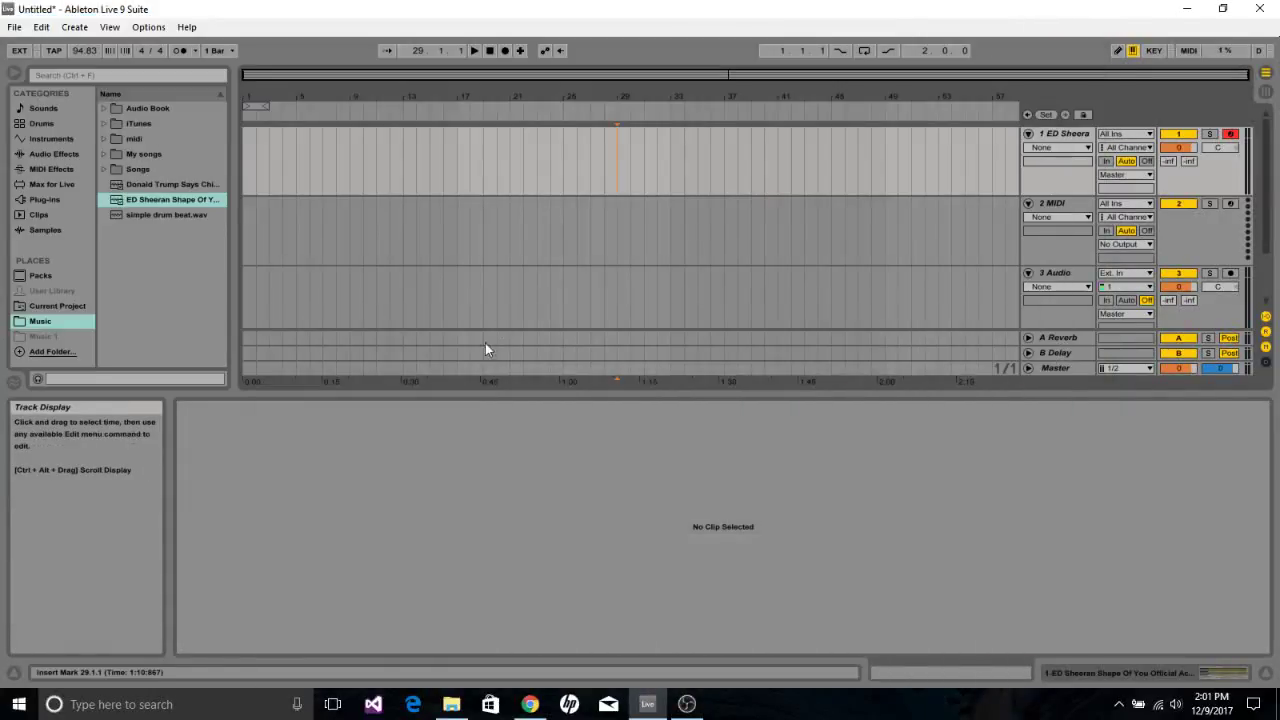
{"action": "left_click", "coordinate": [365, 176]}
{"action": "left_click", "coordinate": [248, 154]}
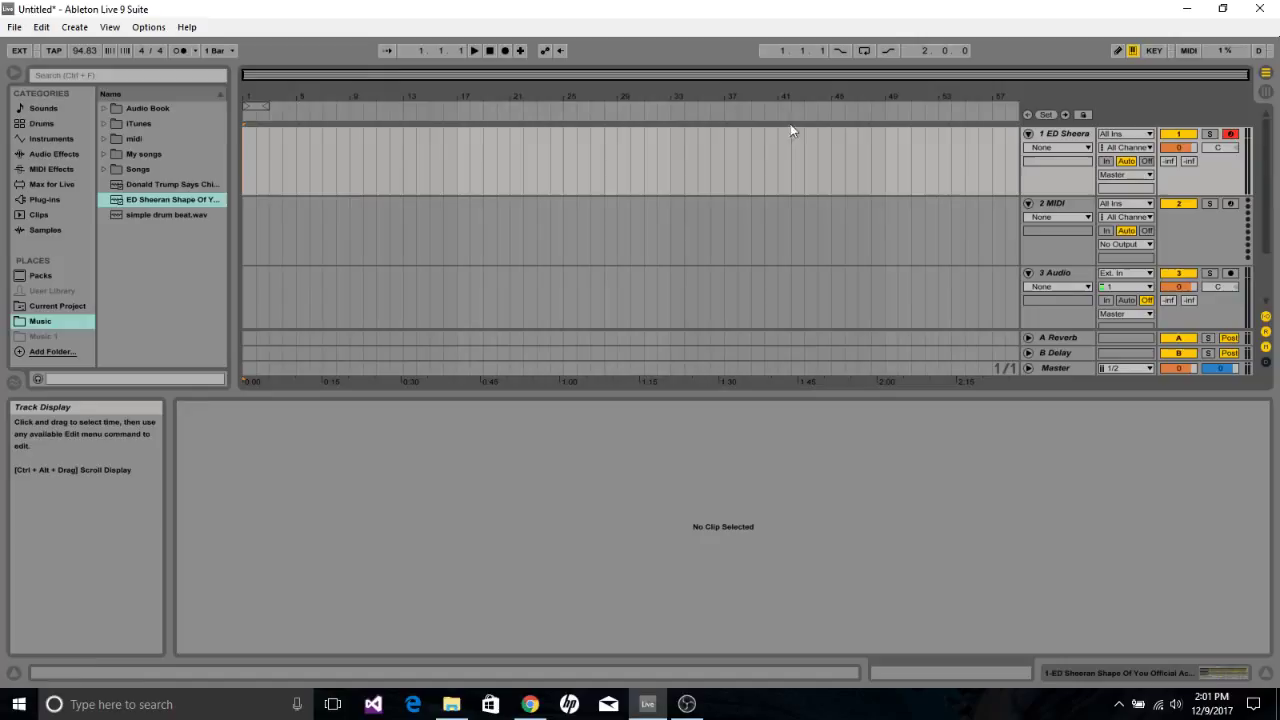
{"action": "key", "text": "Delete"}
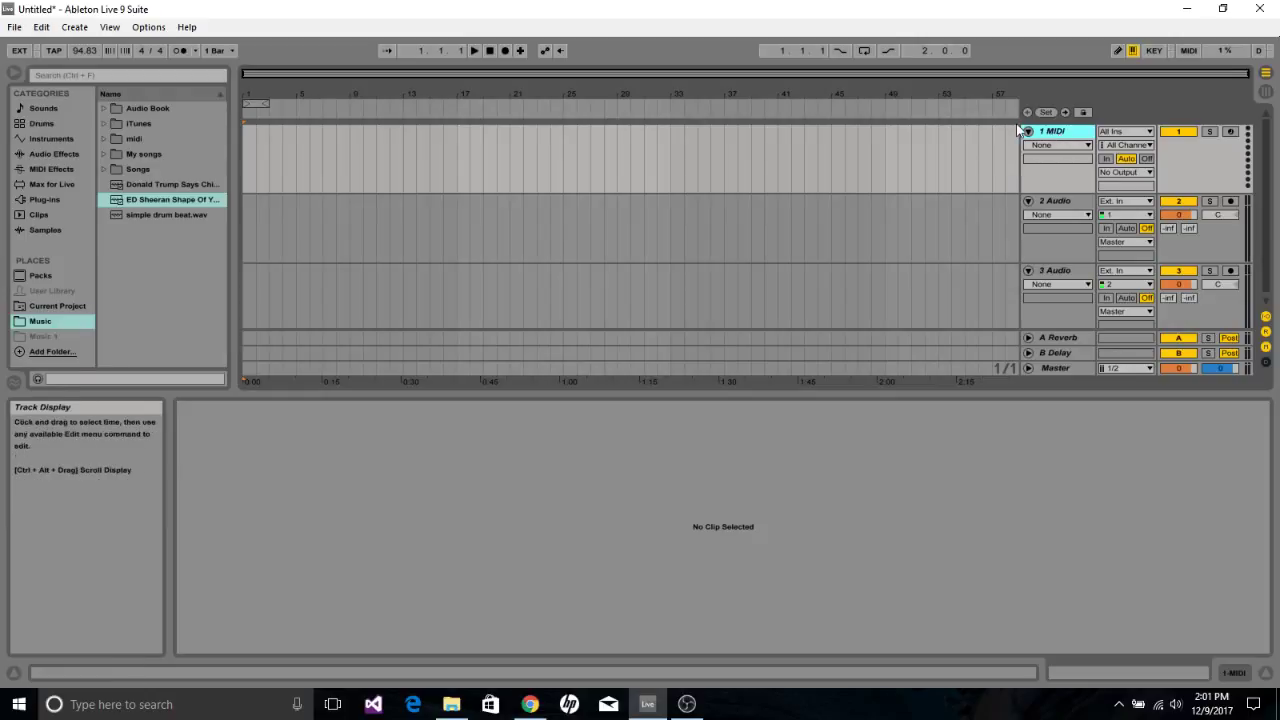
Drag a Sampler from the Instruments browser onto MIDI track 1.
{"action": "left_click", "coordinate": [49, 137]}
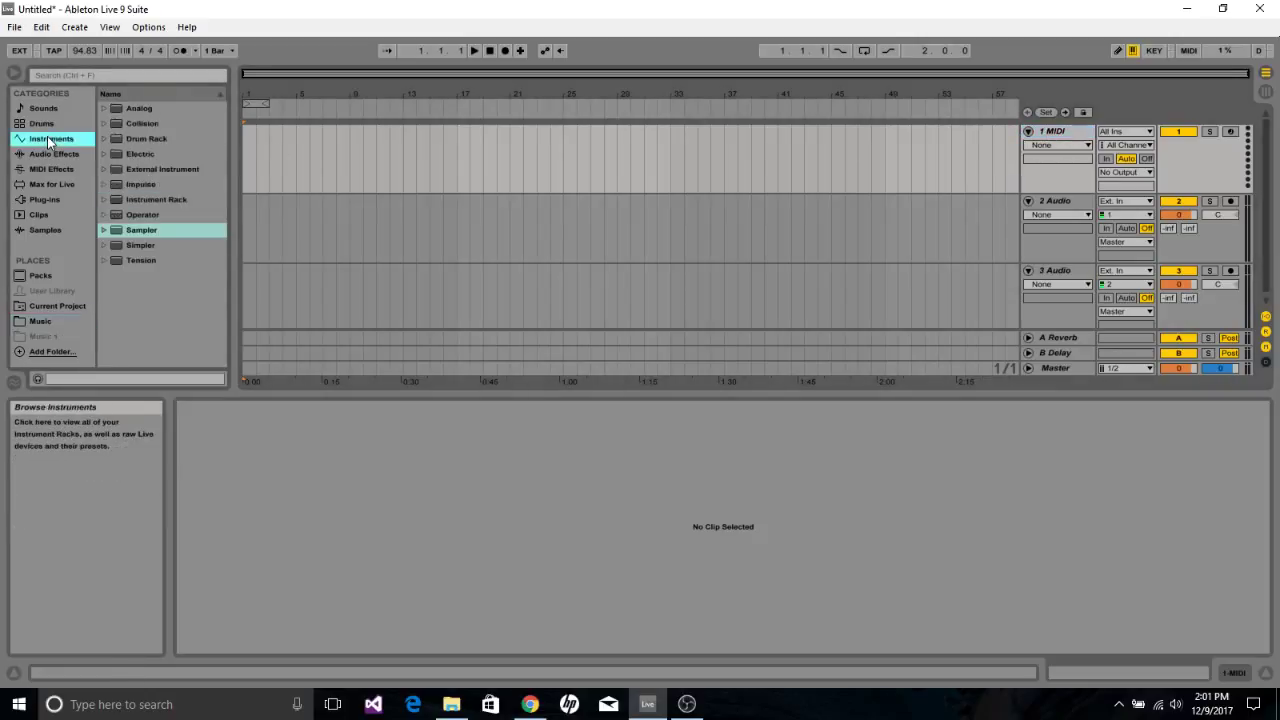
{"action": "left_click_drag", "start_coordinate": [135, 231], "coordinate": [266, 140]}
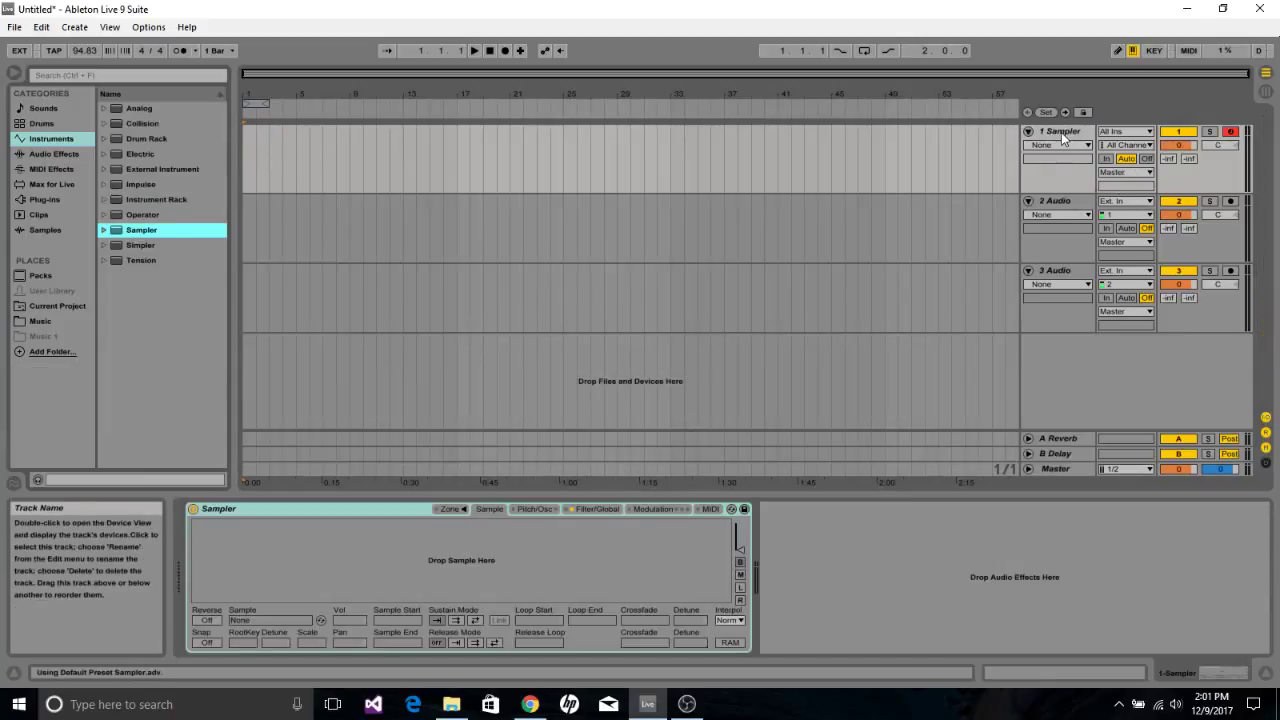
{"action": "left_click", "coordinate": [250, 187]}
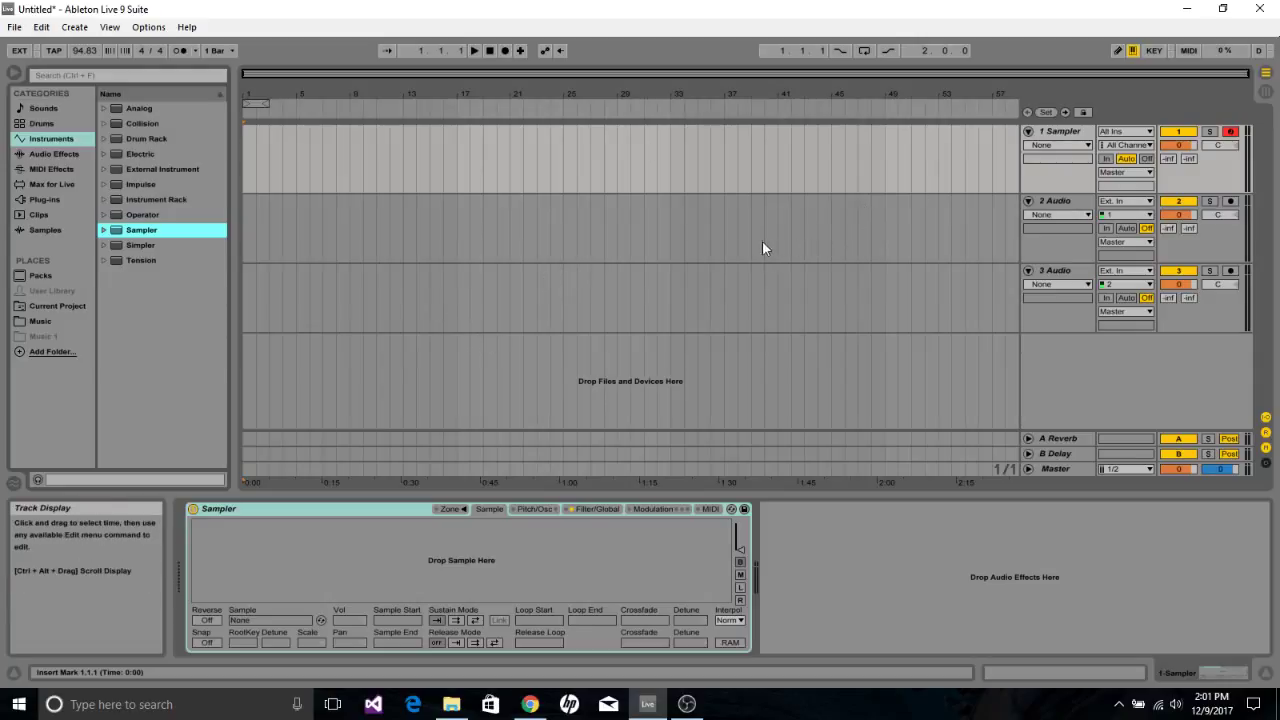
Load the ED Sheeran Shape Of You acapella from Music into the Sampler.
{"action": "left_click", "coordinate": [45, 322]}
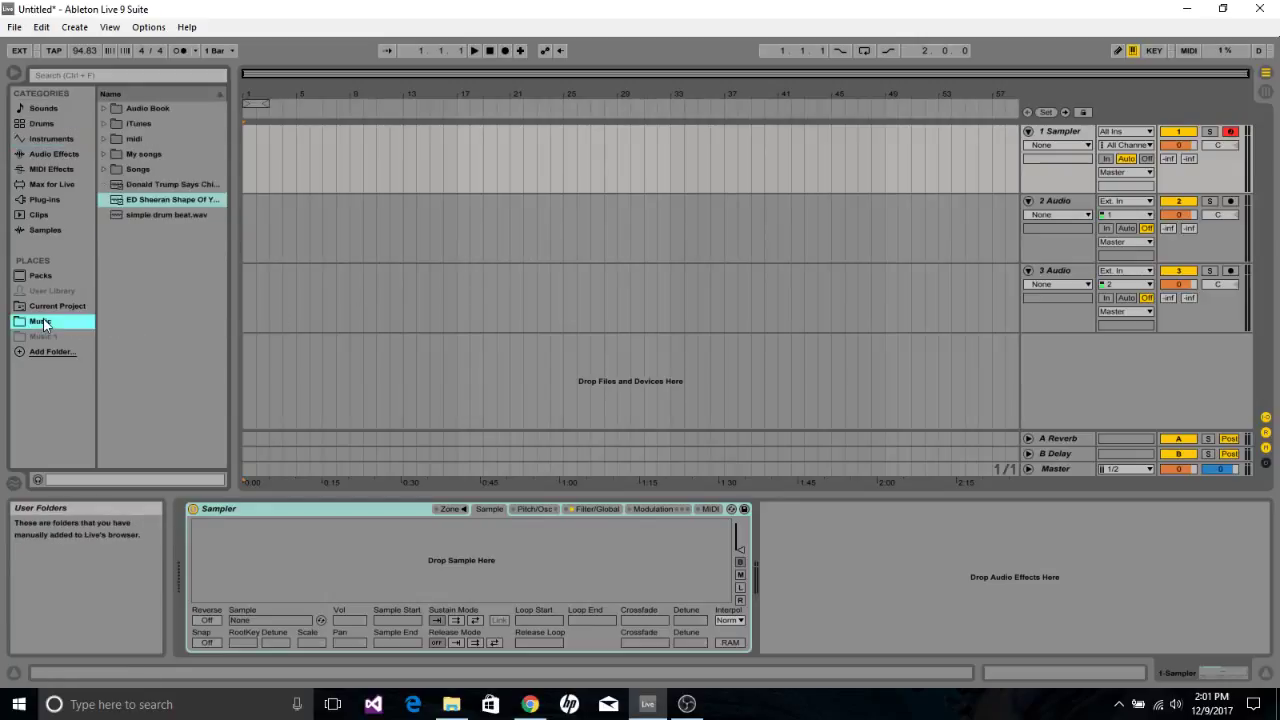
{"action": "left_click", "coordinate": [170, 201]}
{"action": "left_click_drag", "start_coordinate": [246, 507], "coordinate": [240, 552]}
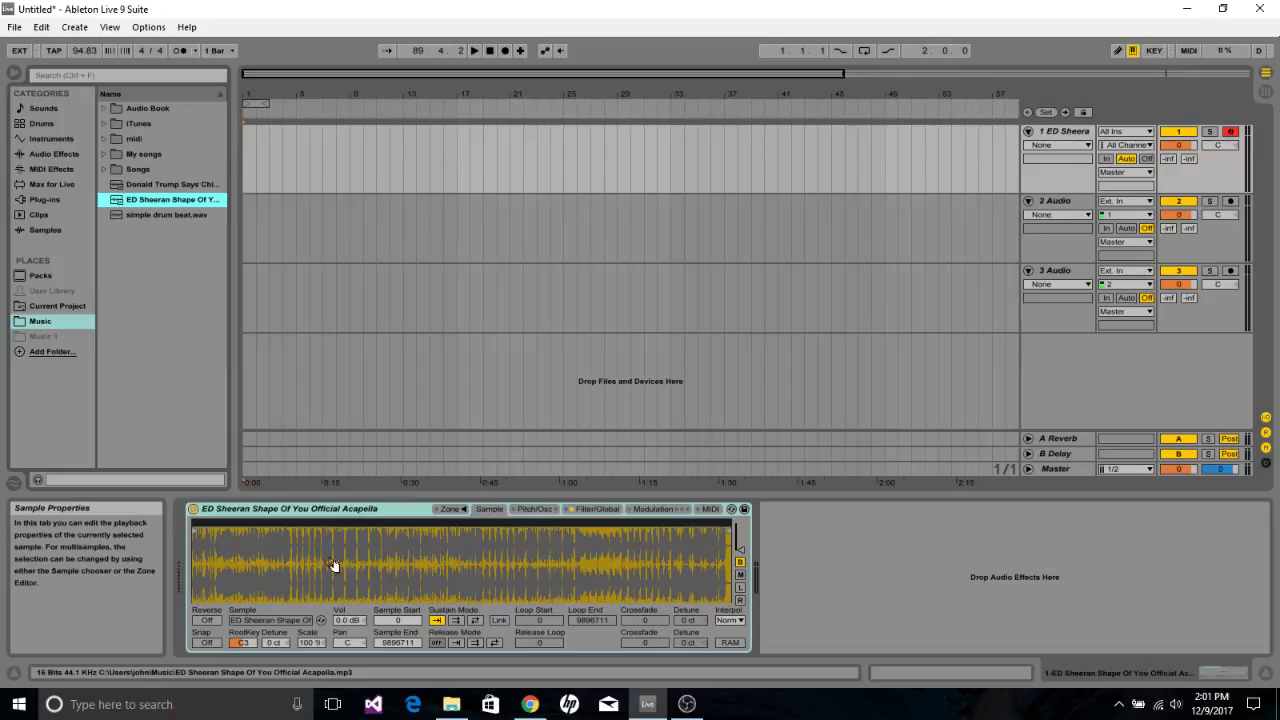
Move the Sampler's Sample Start marker past the vocal's opening.
{"action": "left_click_drag", "start_coordinate": [318, 541], "coordinate": [318, 560]}
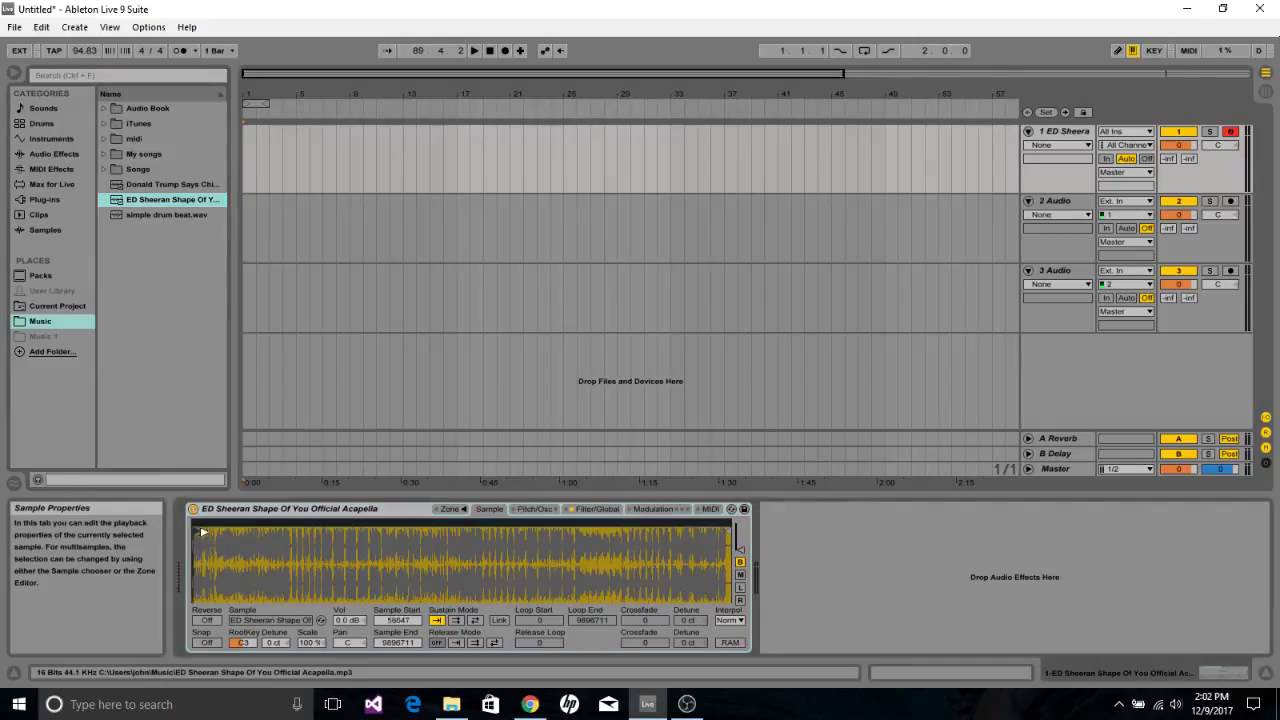
{"action": "left_click_drag", "start_coordinate": [201, 533], "coordinate": [293, 533]}
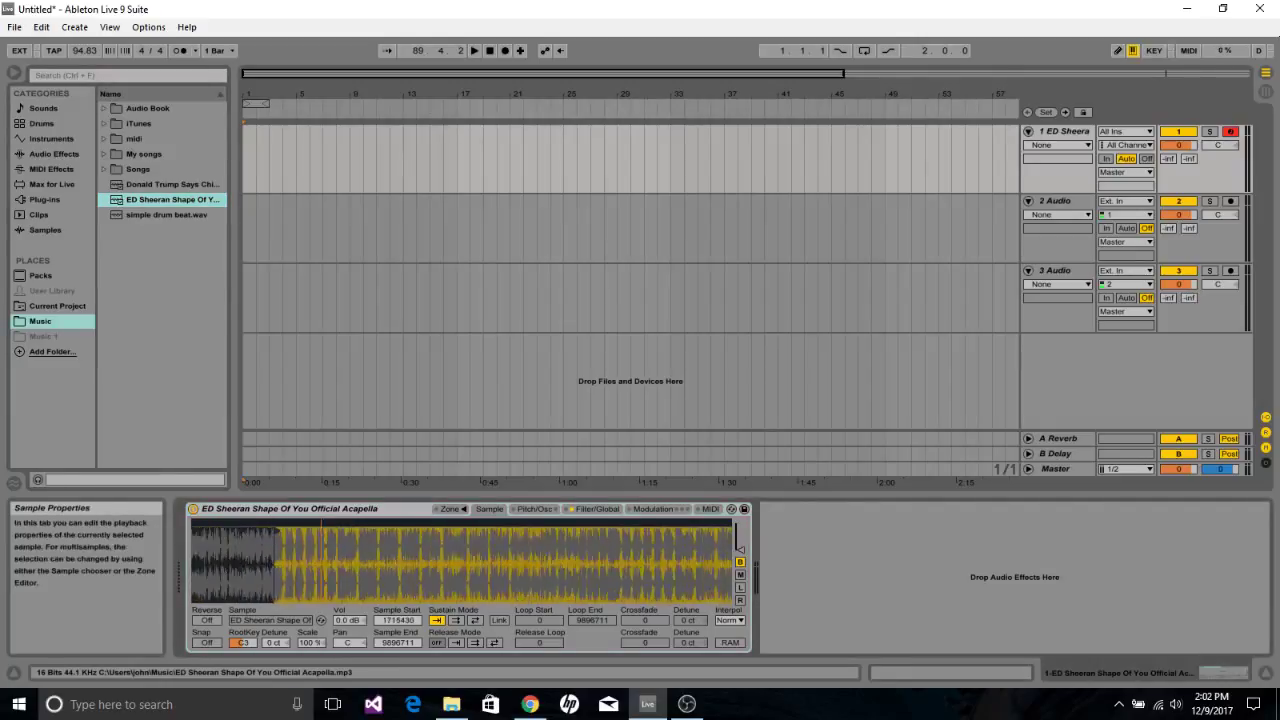
{"action": "left_click_drag", "start_coordinate": [403, 532], "coordinate": [403, 555]}
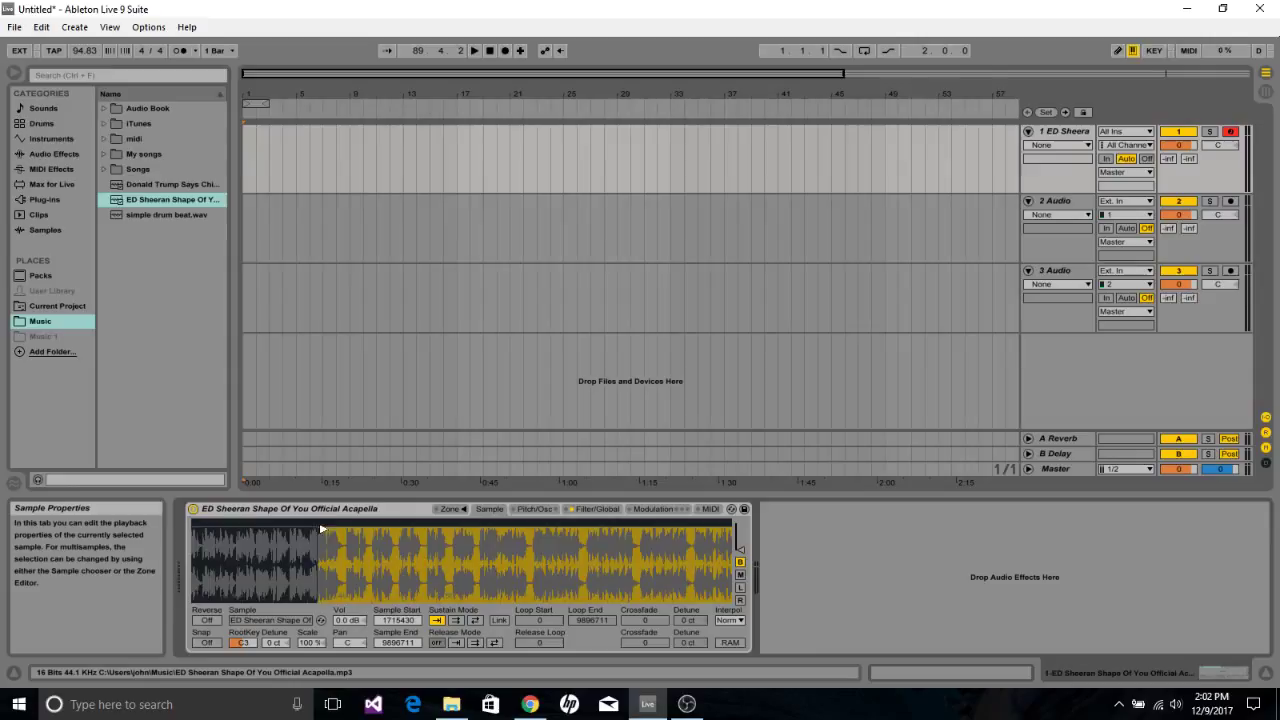
{"action": "left_click_drag", "start_coordinate": [321, 529], "coordinate": [349, 531]}
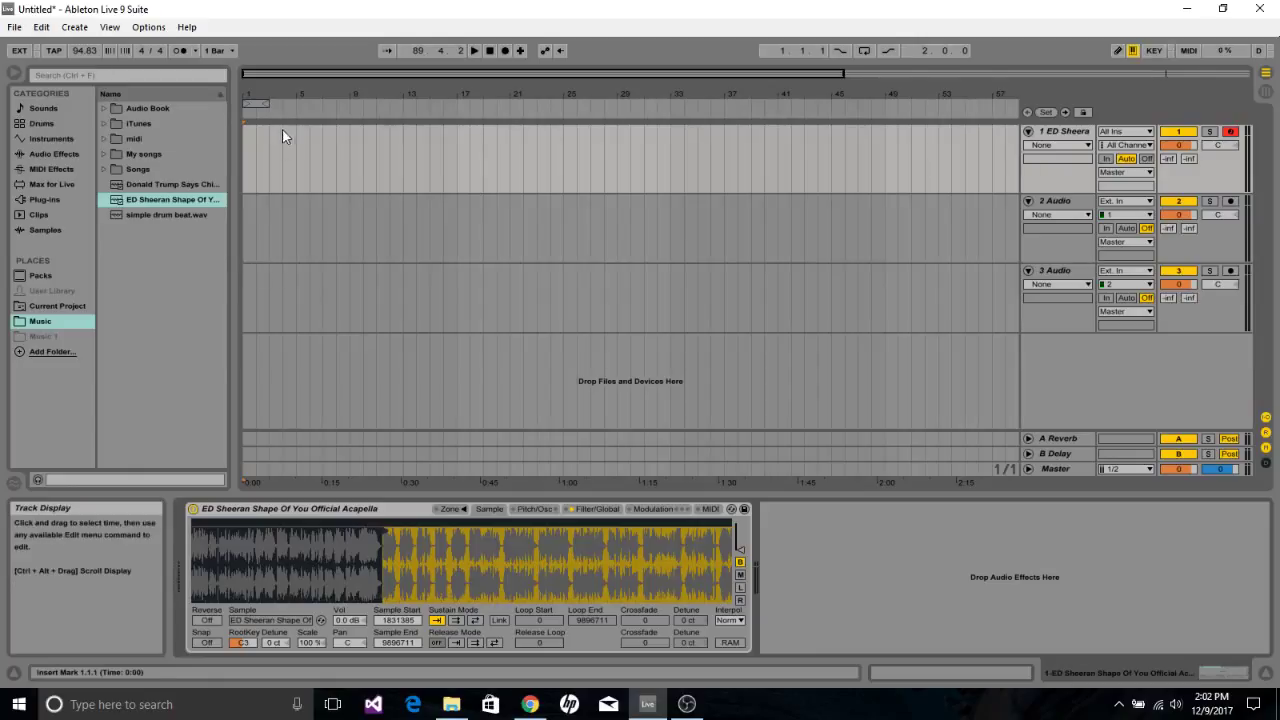
Insert a four-bar MIDI clip on track 1 with a C3 note at 1.1.1.
{"action": "left_click_drag", "start_coordinate": [247, 137], "coordinate": [292, 134]}
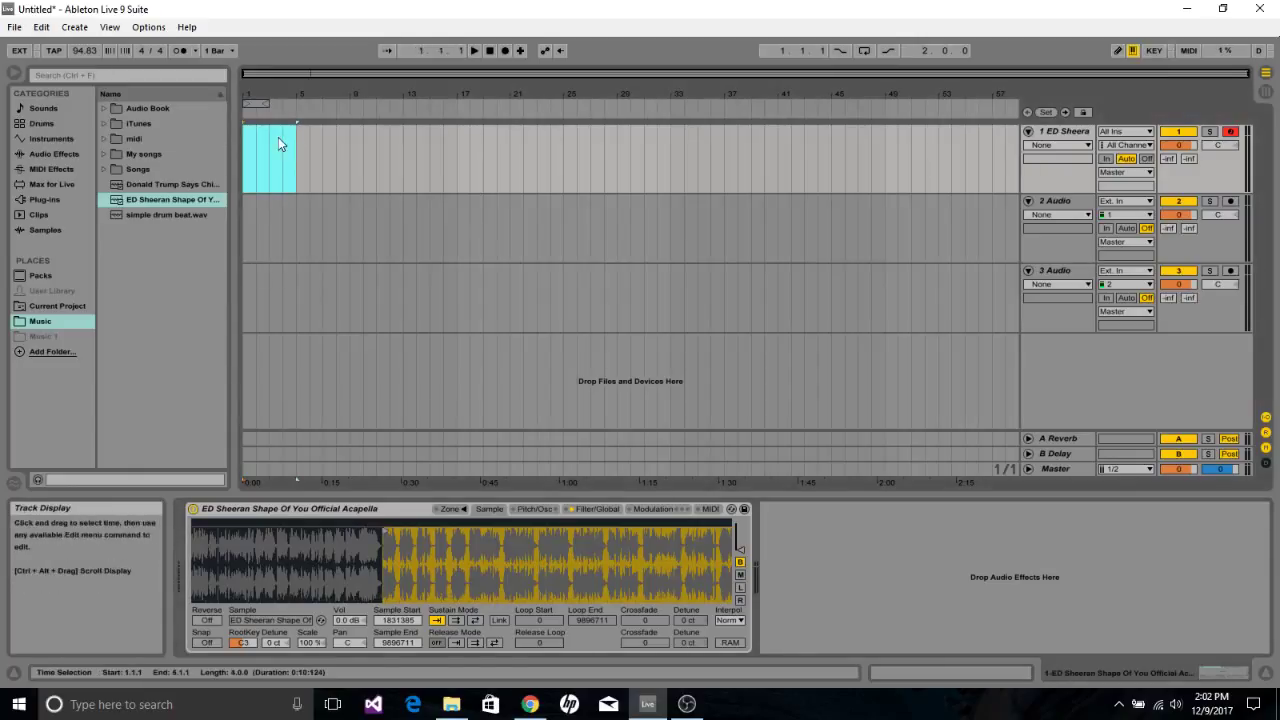
{"action": "right_click", "coordinate": [279, 137]}
{"action": "left_click", "coordinate": [322, 225]}
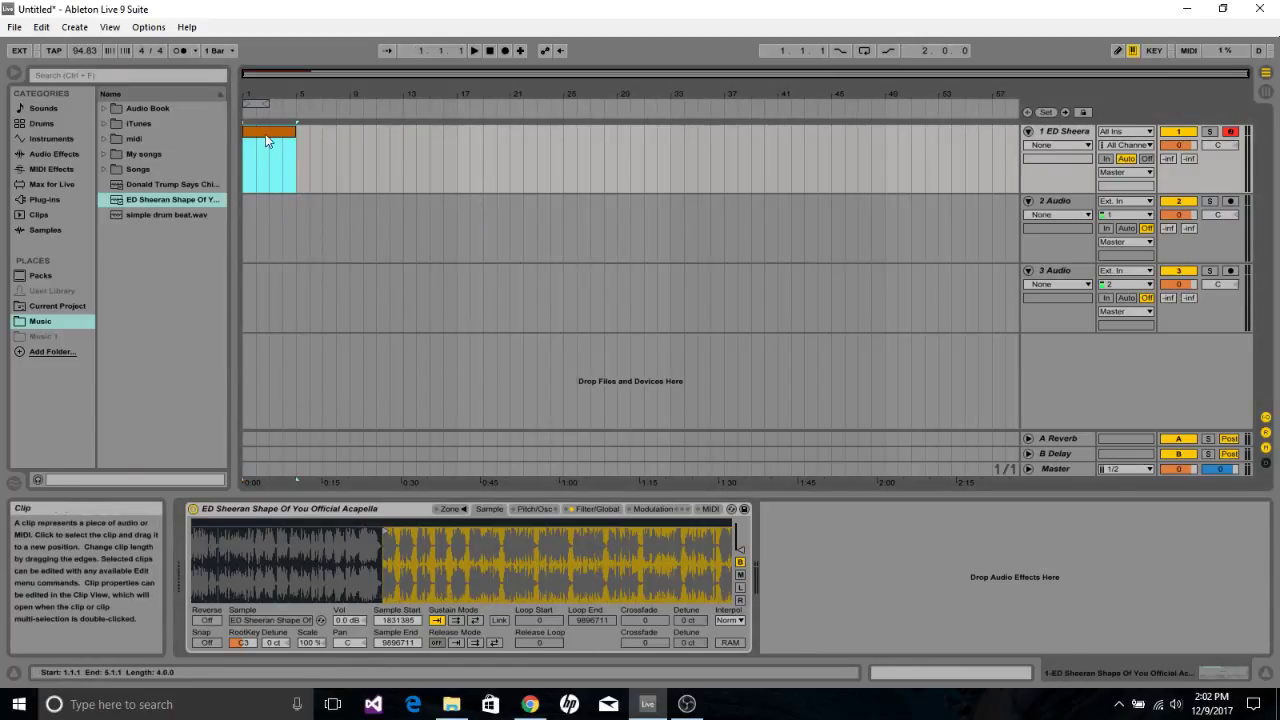
{"action": "left_click", "coordinate": [265, 134]}
{"action": "left_click_drag", "start_coordinate": [387, 514], "coordinate": [614, 511]}
{"action": "left_click", "coordinate": [404, 510]}
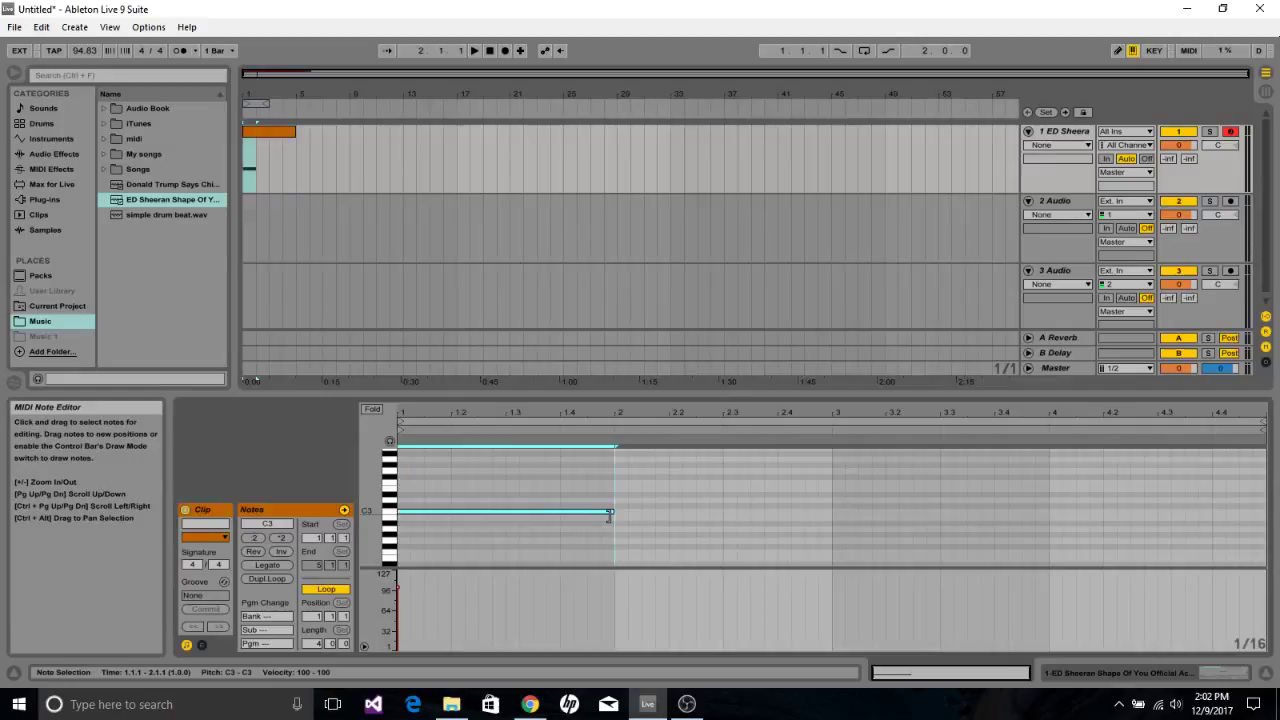
Audition the clip once, then bring up the track's Sampler device.
{"action": "left_click", "coordinate": [294, 160]}
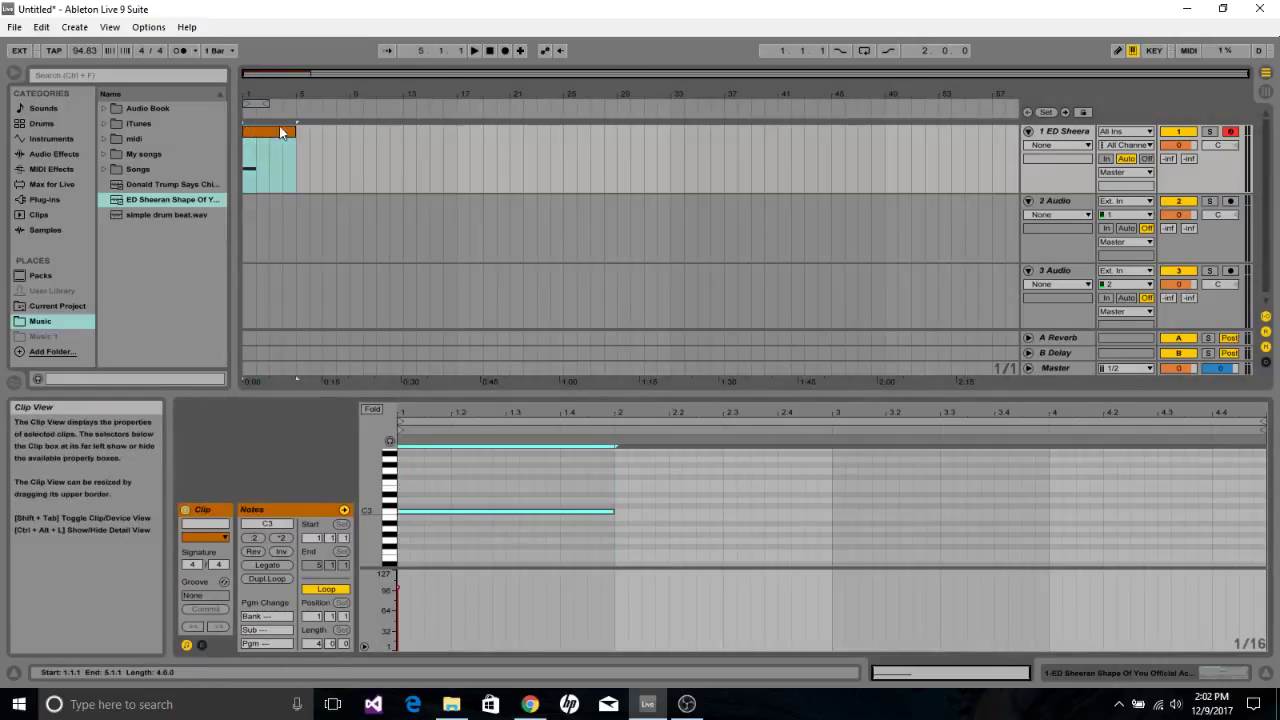
{"action": "left_click", "coordinate": [473, 51]}
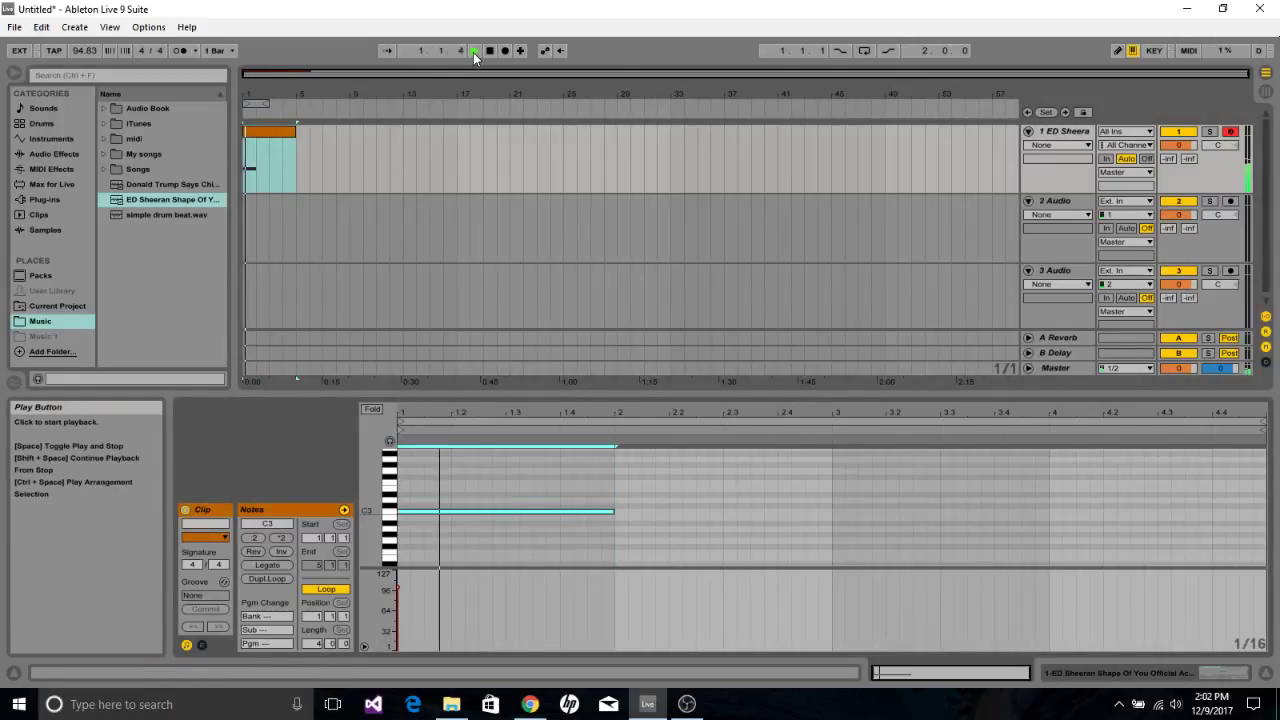
{"action": "left_click", "coordinate": [489, 53]}
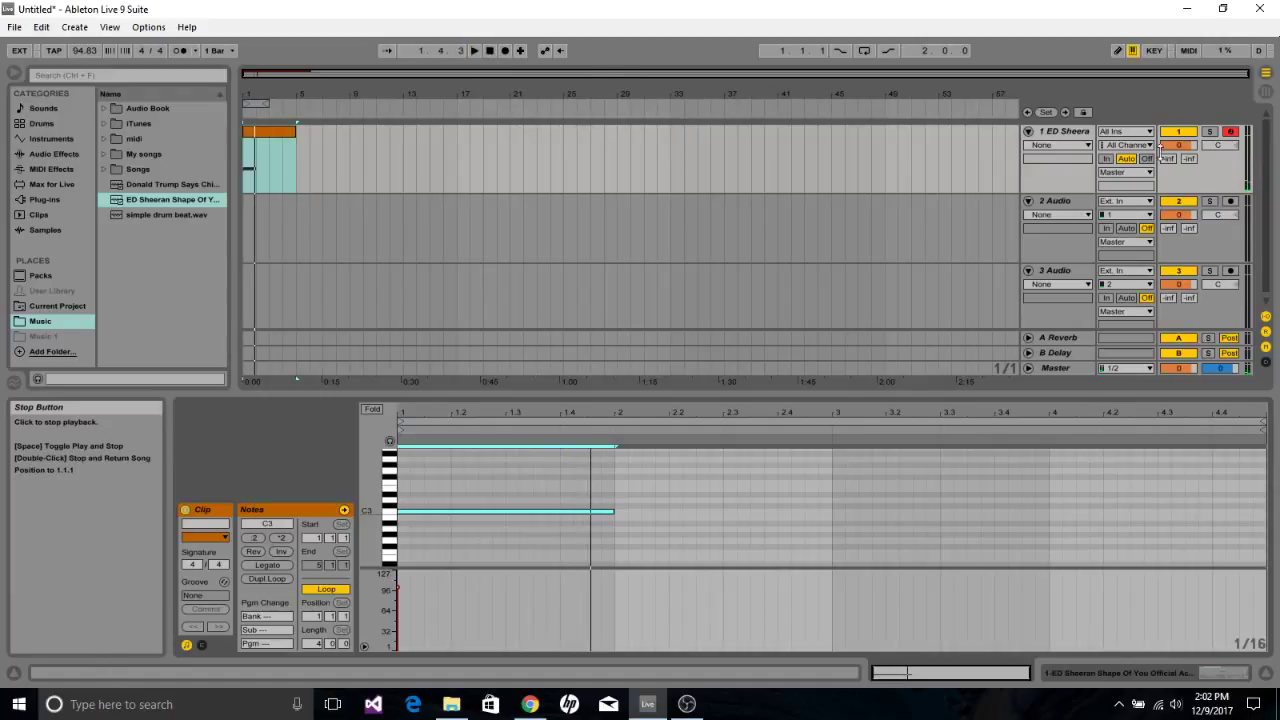
{"action": "left_click", "coordinate": [1068, 133]}
{"action": "double_click", "coordinate": [1068, 133]}
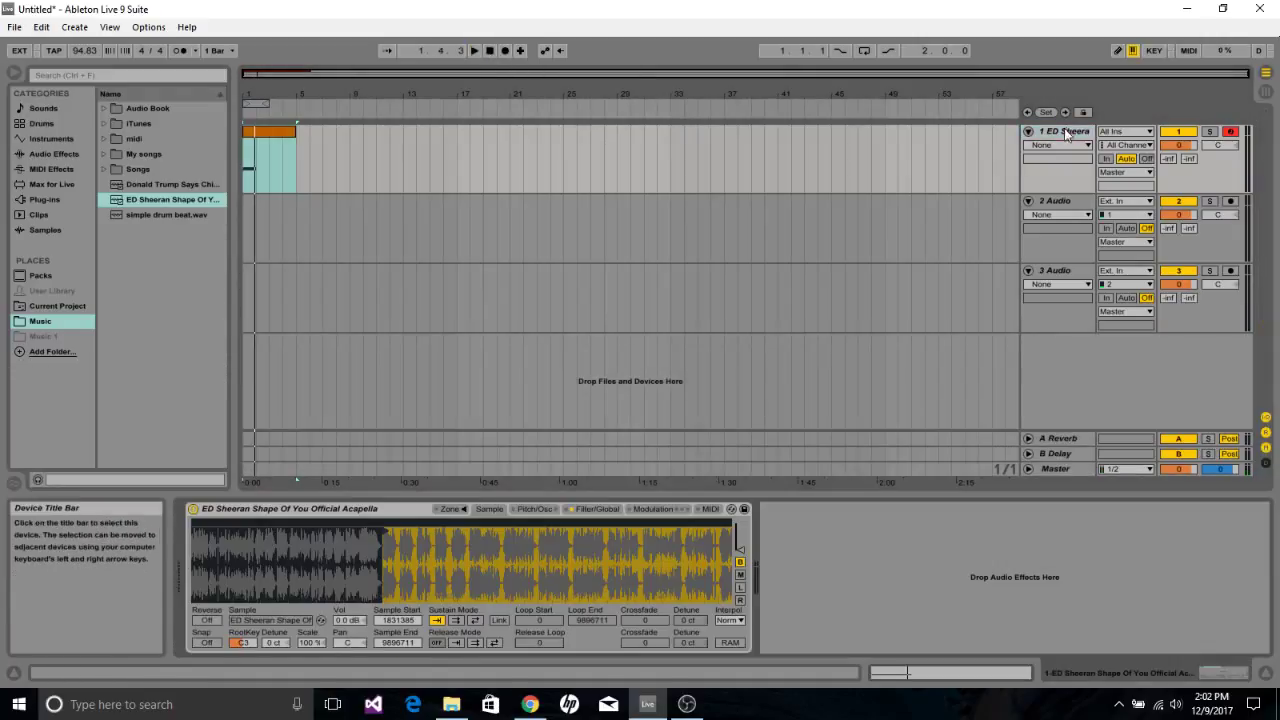
Turn on arrangement looping and play the four-bar loop from the start.
{"action": "left_click", "coordinate": [866, 51]}
{"action": "left_click", "coordinate": [484, 51]}
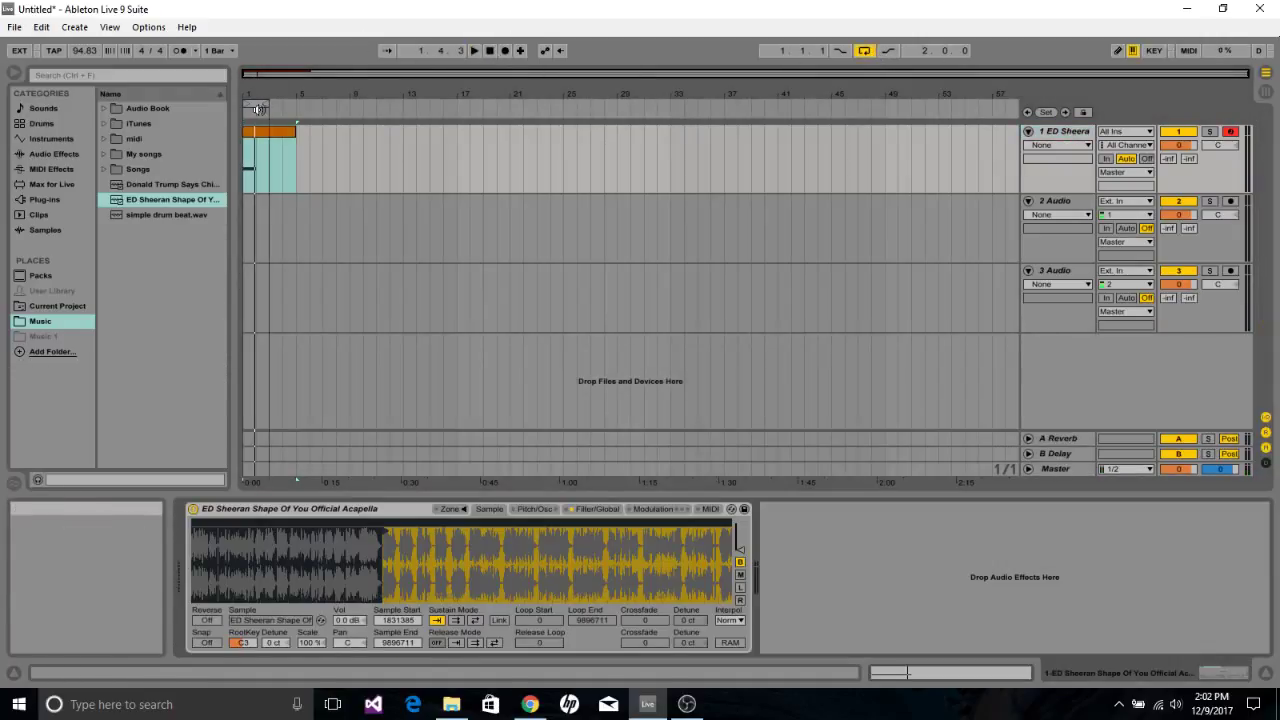
{"action": "left_click", "coordinate": [472, 52]}
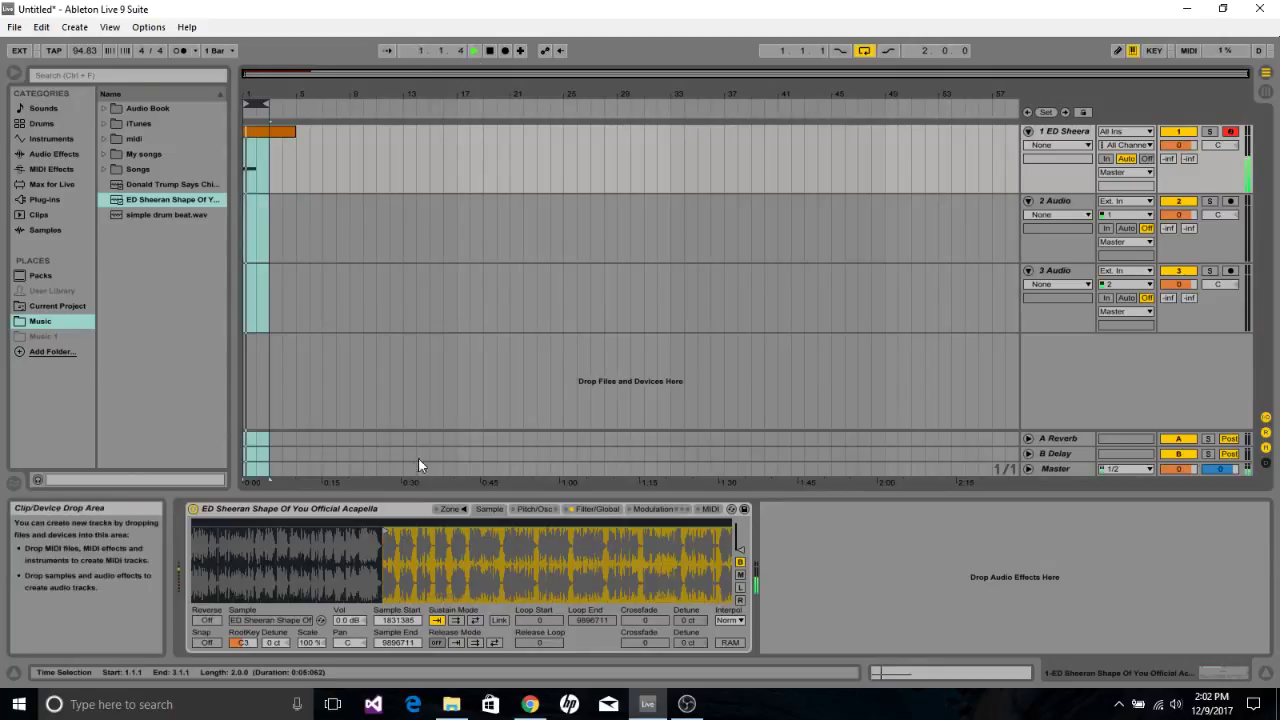
{"action": "left_click", "coordinate": [400, 528]}
{"action": "left_click_drag", "start_coordinate": [408, 531], "coordinate": [408, 545]}
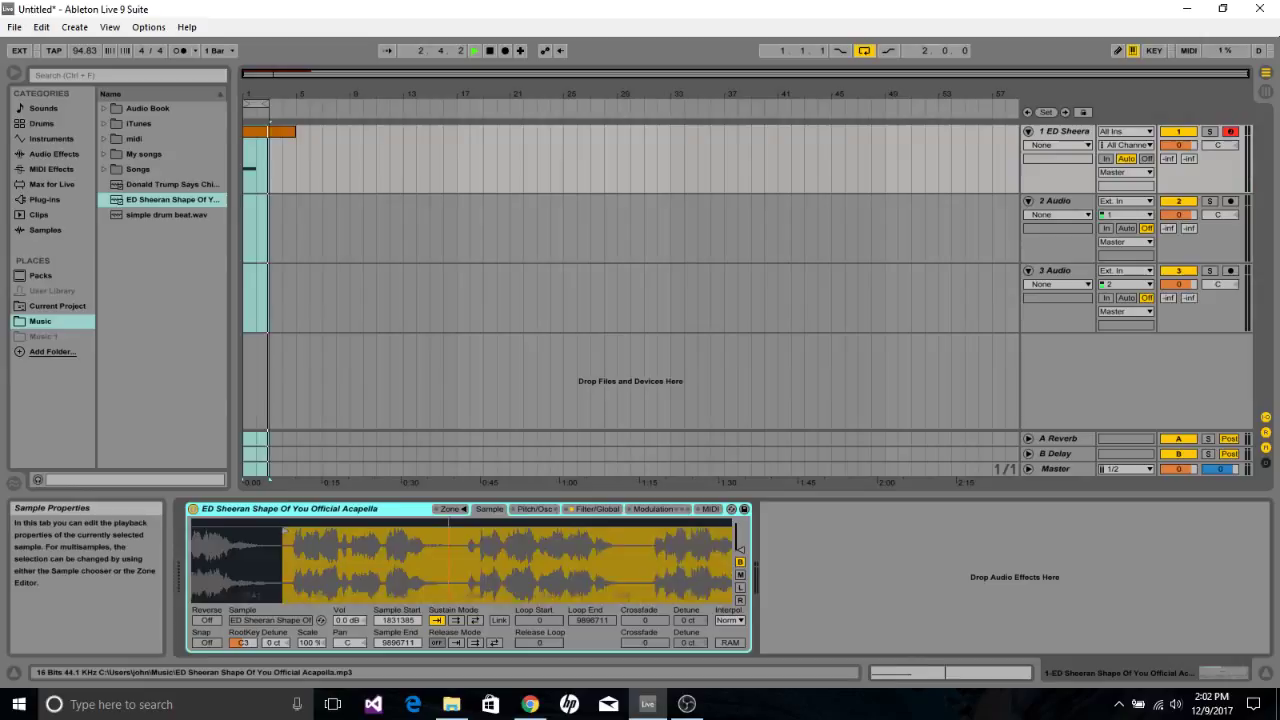
{"action": "key", "text": "space"}
{"action": "key", "text": "space"}
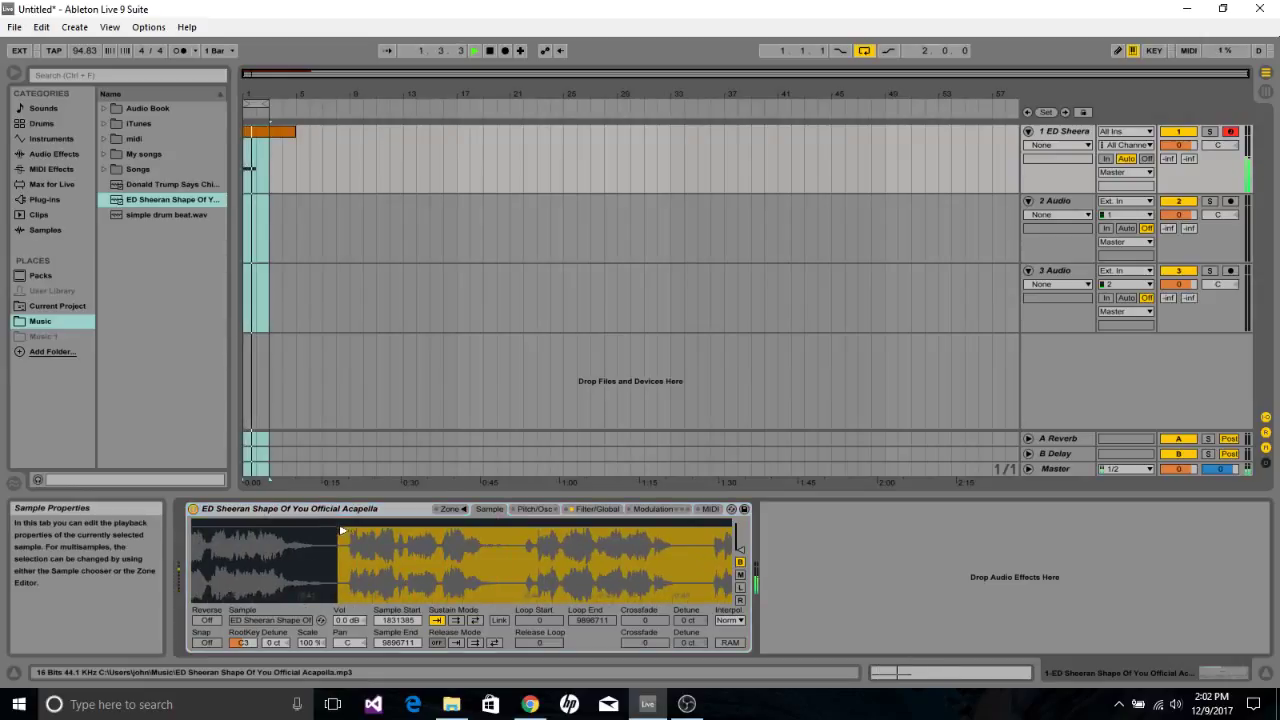
Nudge the Sampler's sample start slightly later while listening, then stop playback.
{"action": "left_click_drag", "start_coordinate": [343, 530], "coordinate": [354, 532]}
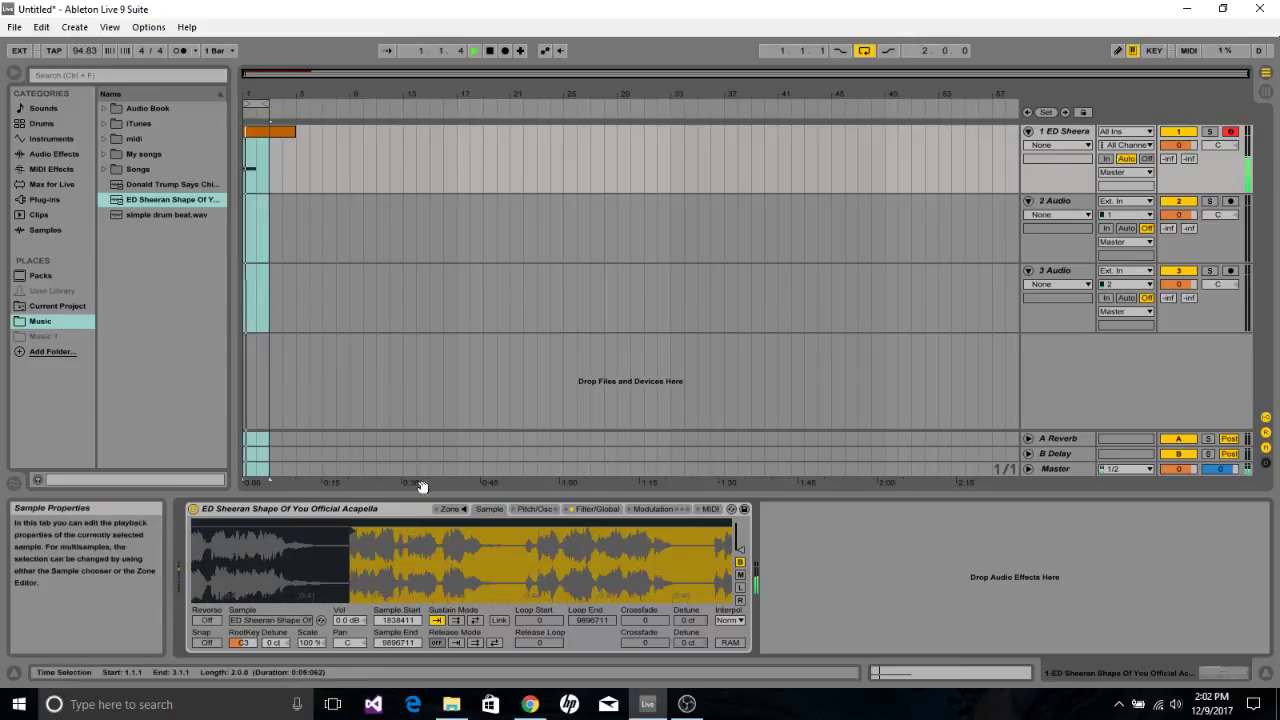
{"action": "left_click_drag", "start_coordinate": [486, 76], "coordinate": [572, 104]}
{"action": "left_click", "coordinate": [280, 73]}
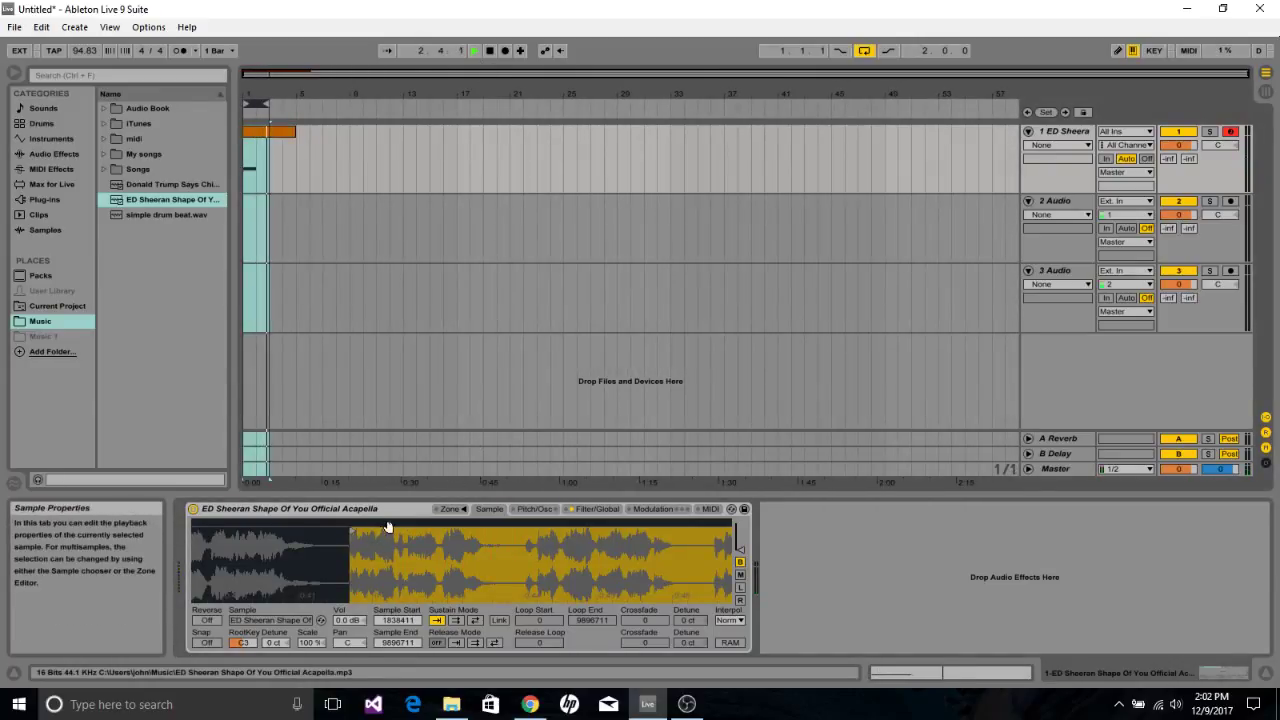
{"action": "mouse_move", "coordinate": [390, 537]}
{"action": "left_mouse_down"}
{"action": "mouse_move", "coordinate": [500, 555]}
{"action": "mouse_move", "coordinate": [352, 538]}
{"action": "left_mouse_up"}
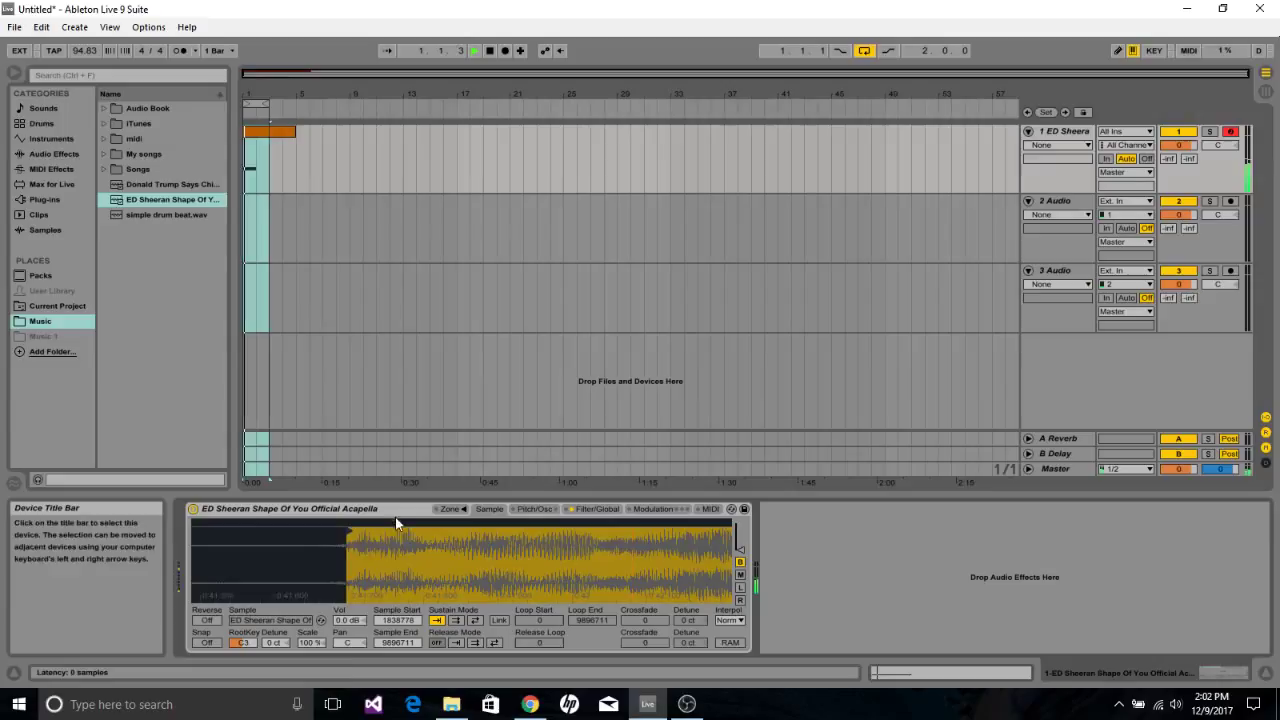
{"action": "left_click_drag", "start_coordinate": [400, 516], "coordinate": [400, 560]}
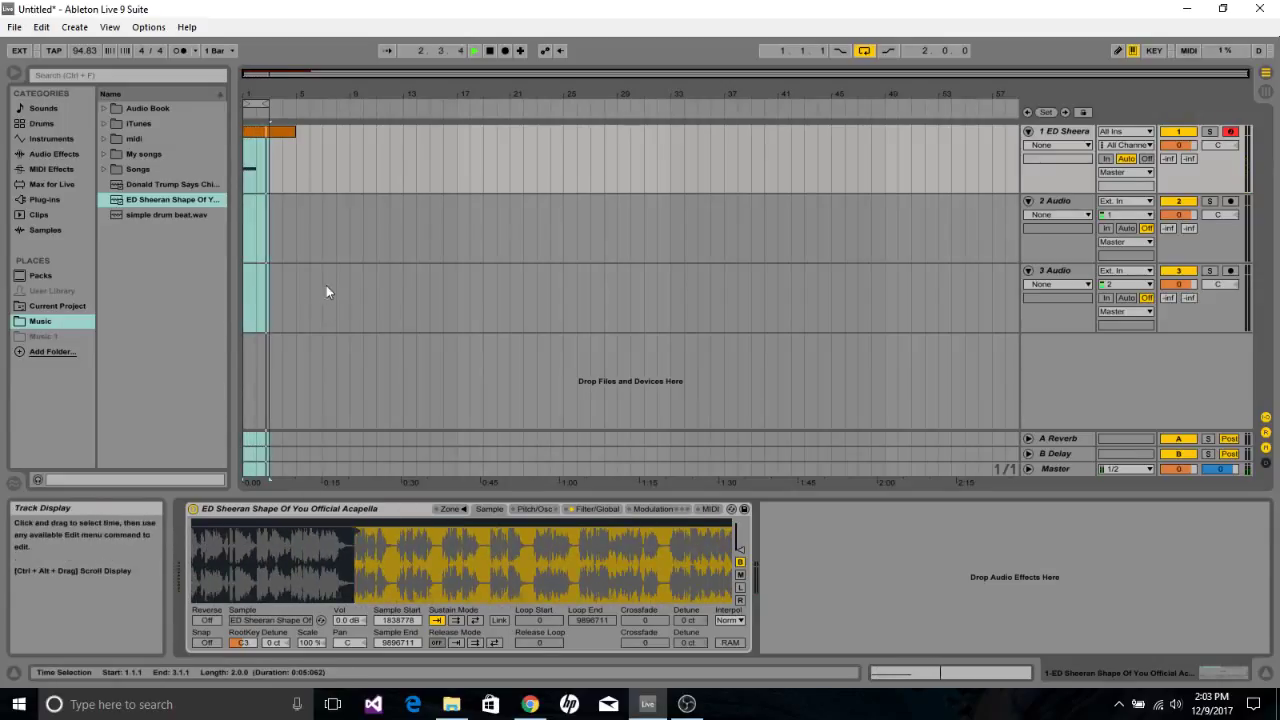
{"action": "left_click_drag", "start_coordinate": [400, 560], "coordinate": [400, 530]}
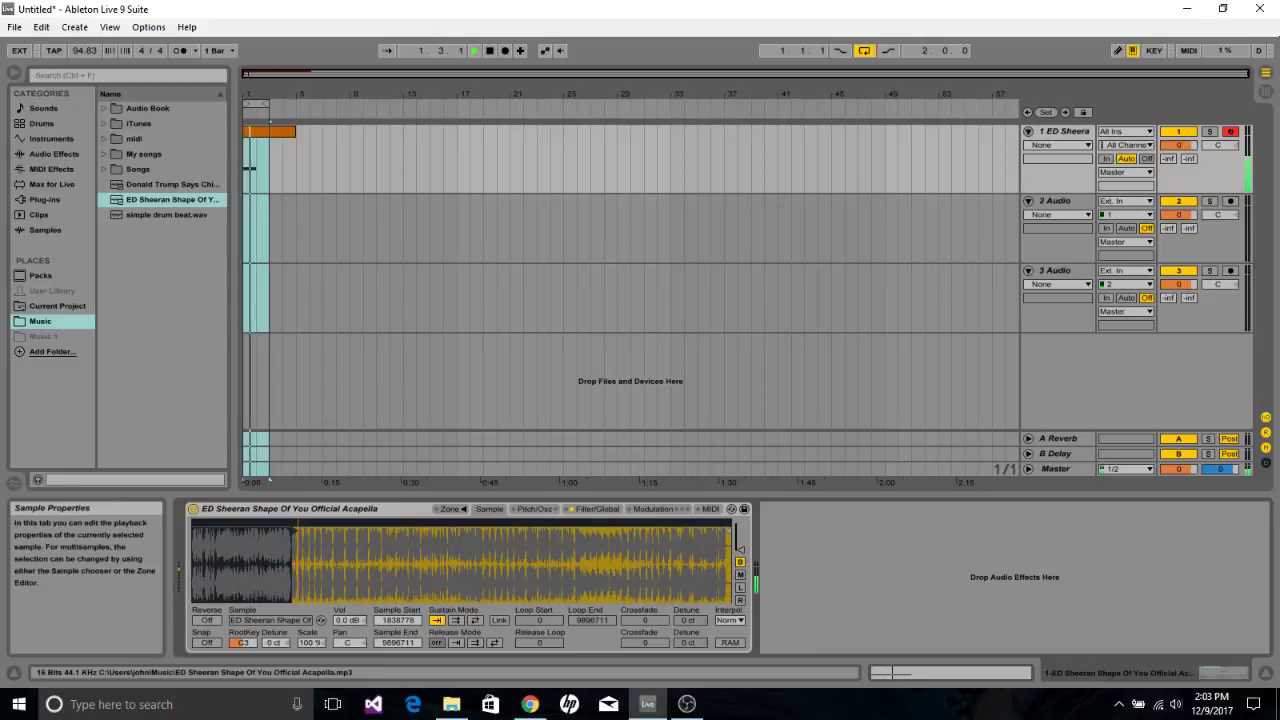
{"action": "left_click", "coordinate": [489, 50]}
{"action": "left_click", "coordinate": [256, 135]}
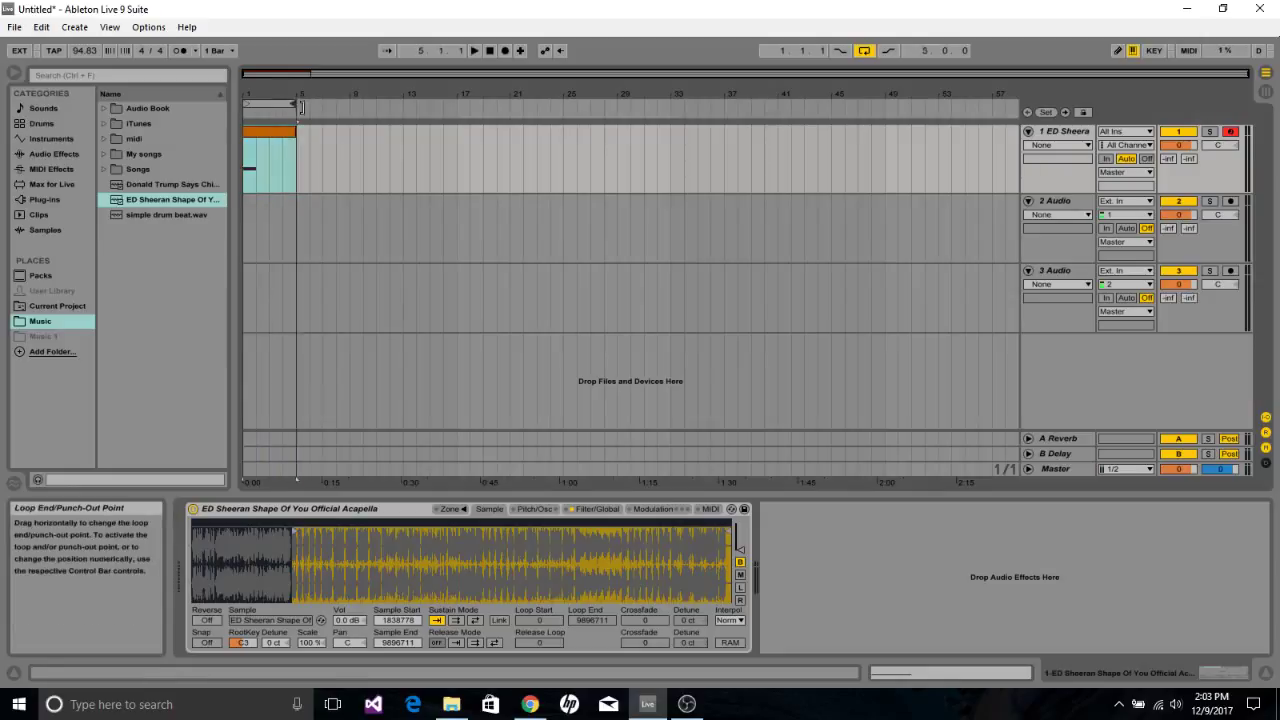
After the first C3, add a D3 note up to beat 3 and a C3 note from beat 3.
{"action": "double_click", "coordinate": [276, 160]}
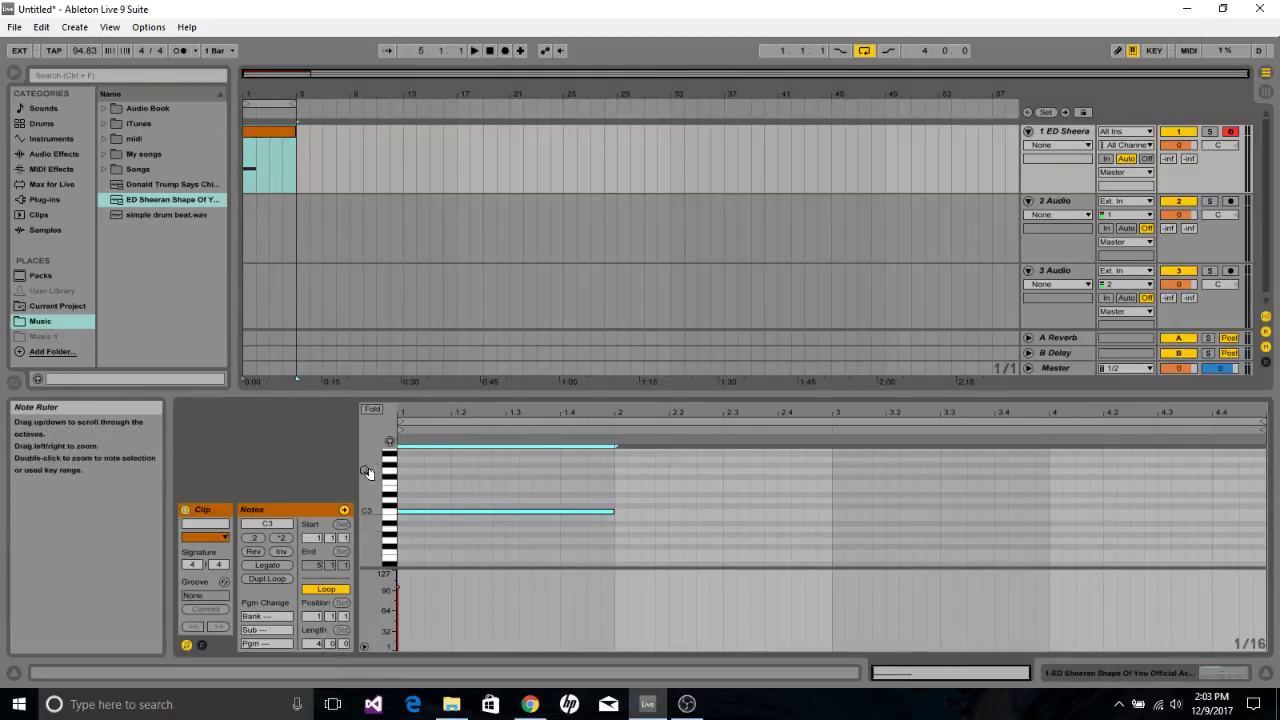
{"action": "mouse_move", "coordinate": [397, 505]}
{"action": "left_mouse_down"}
{"action": "mouse_move", "coordinate": [397, 488]}
{"action": "mouse_move", "coordinate": [568, 497]}
{"action": "left_mouse_up"}
{"action": "double_click", "coordinate": [619, 492]}
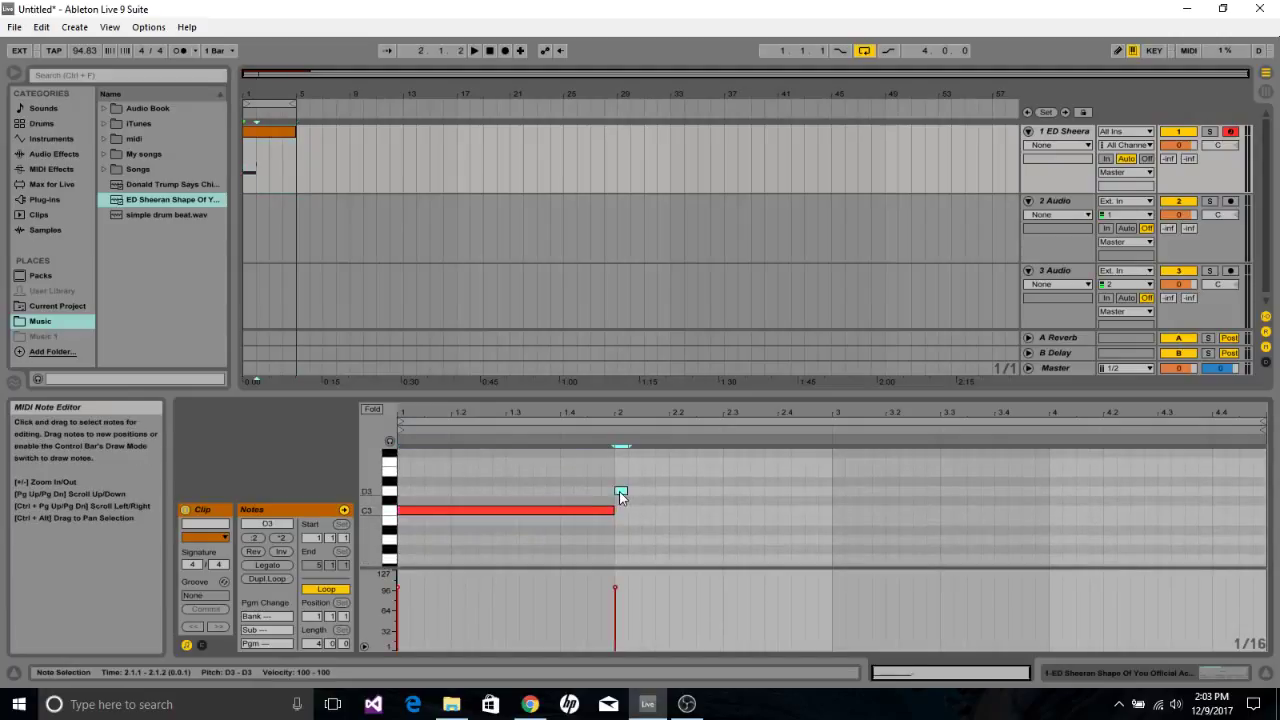
{"action": "left_click_drag", "start_coordinate": [621, 491], "coordinate": [1048, 511]}
{"action": "double_click", "coordinate": [838, 511]}
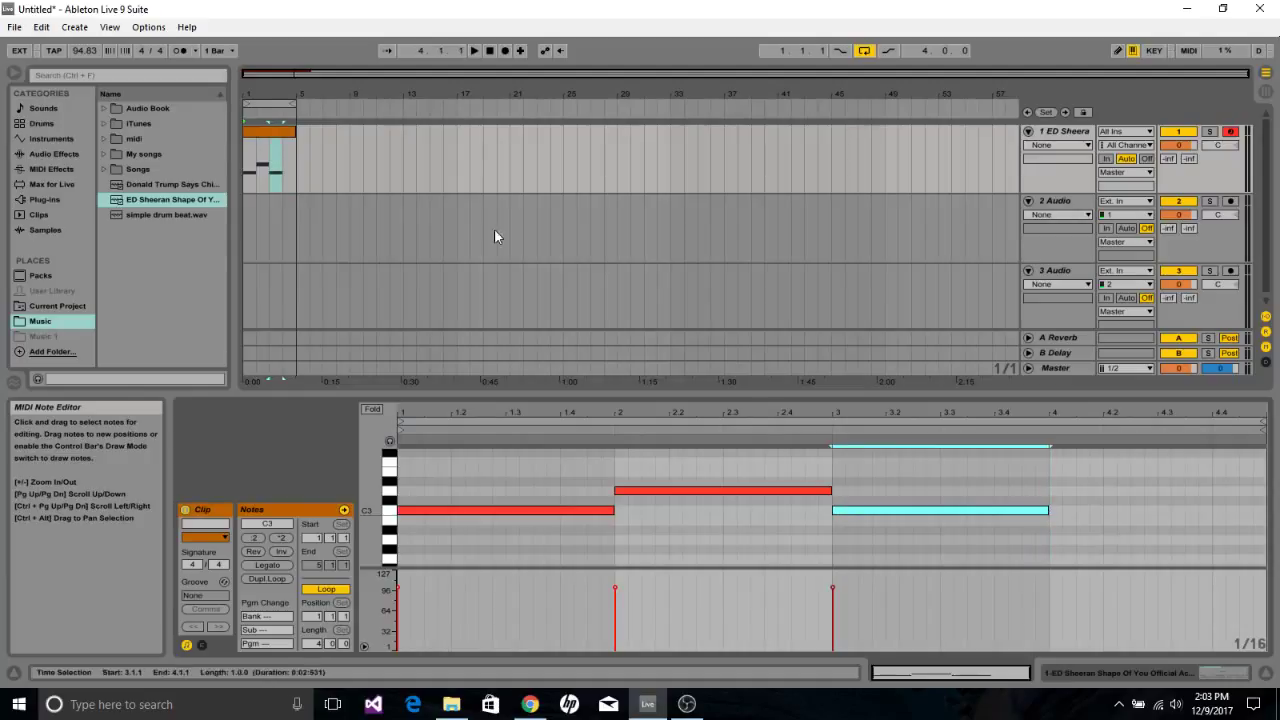
Play the three-note clip back from the start, then stop.
{"action": "left_click", "coordinate": [494, 60]}
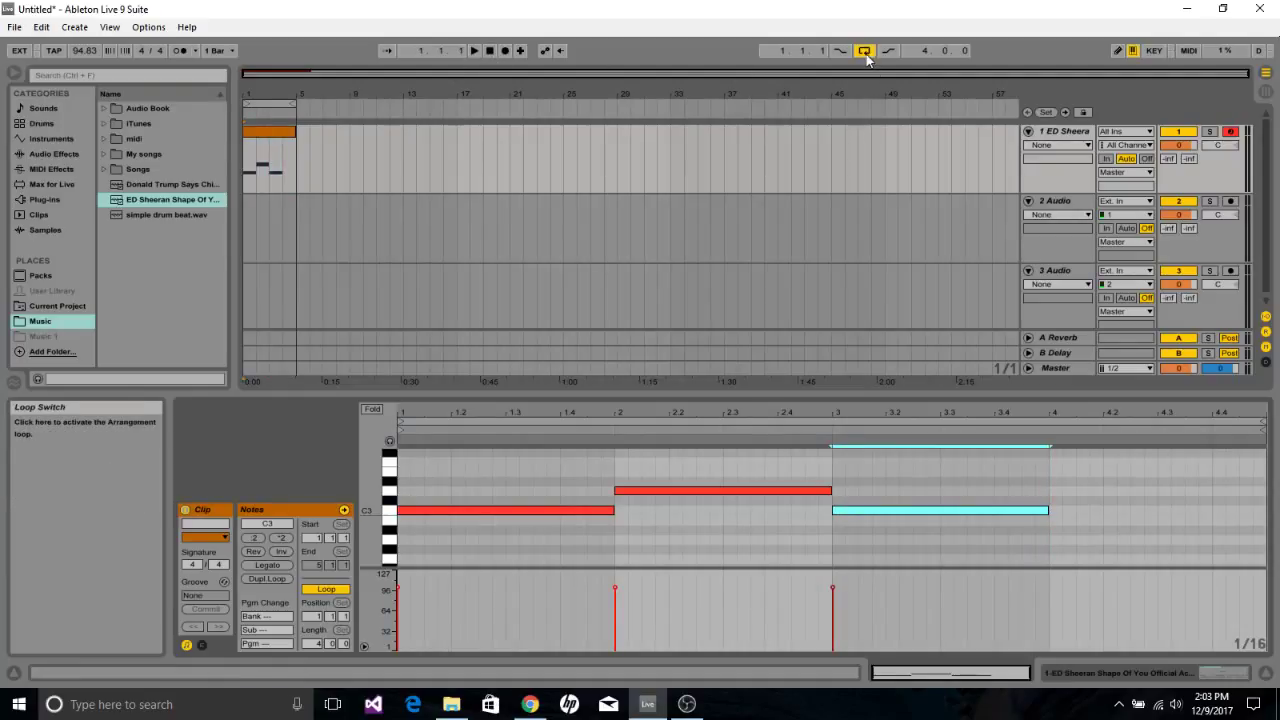
{"action": "left_click", "coordinate": [474, 51]}
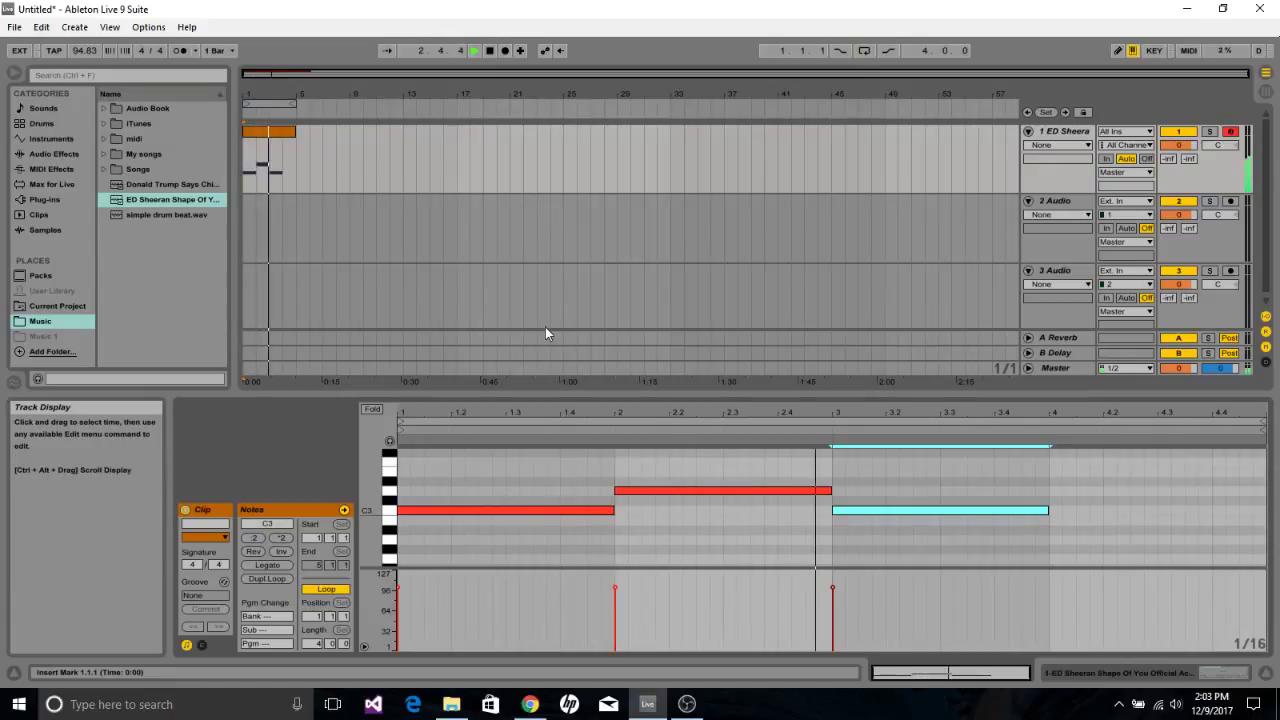
{"action": "left_click", "coordinate": [489, 51]}
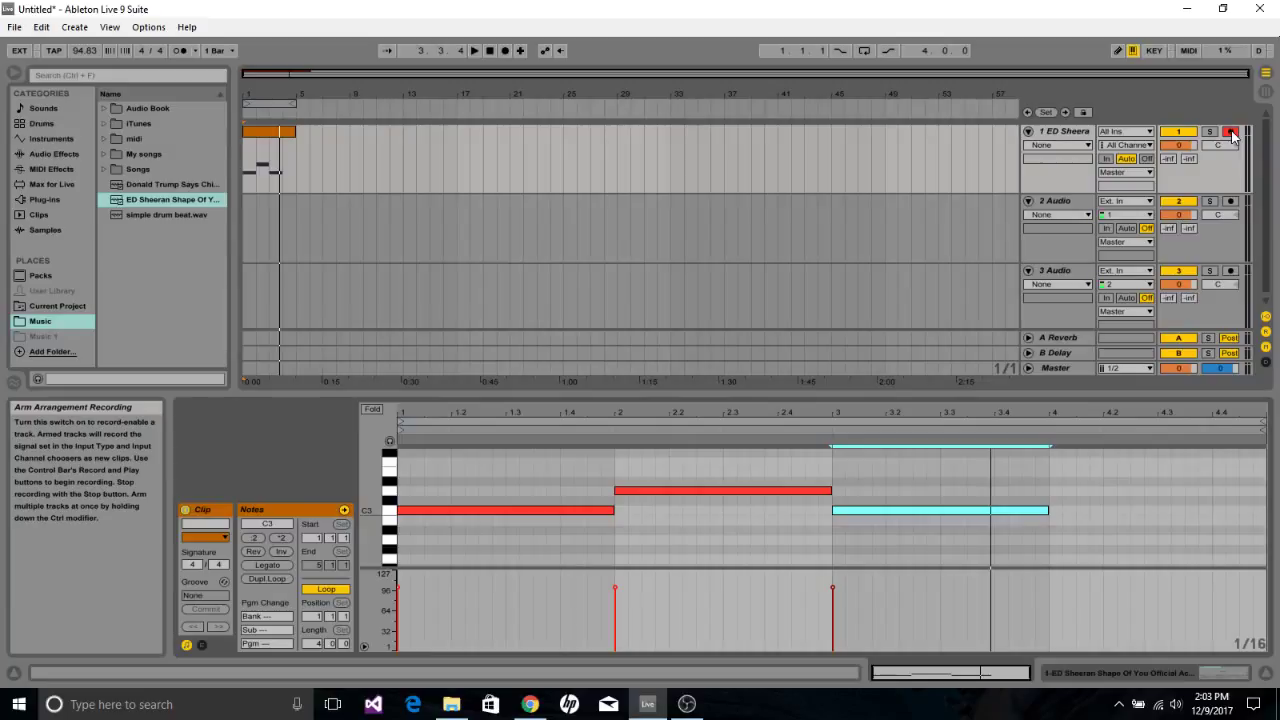
Turn off track 1's Arm Arrangement Recording button.
{"action": "left_click", "coordinate": [1230, 133]}
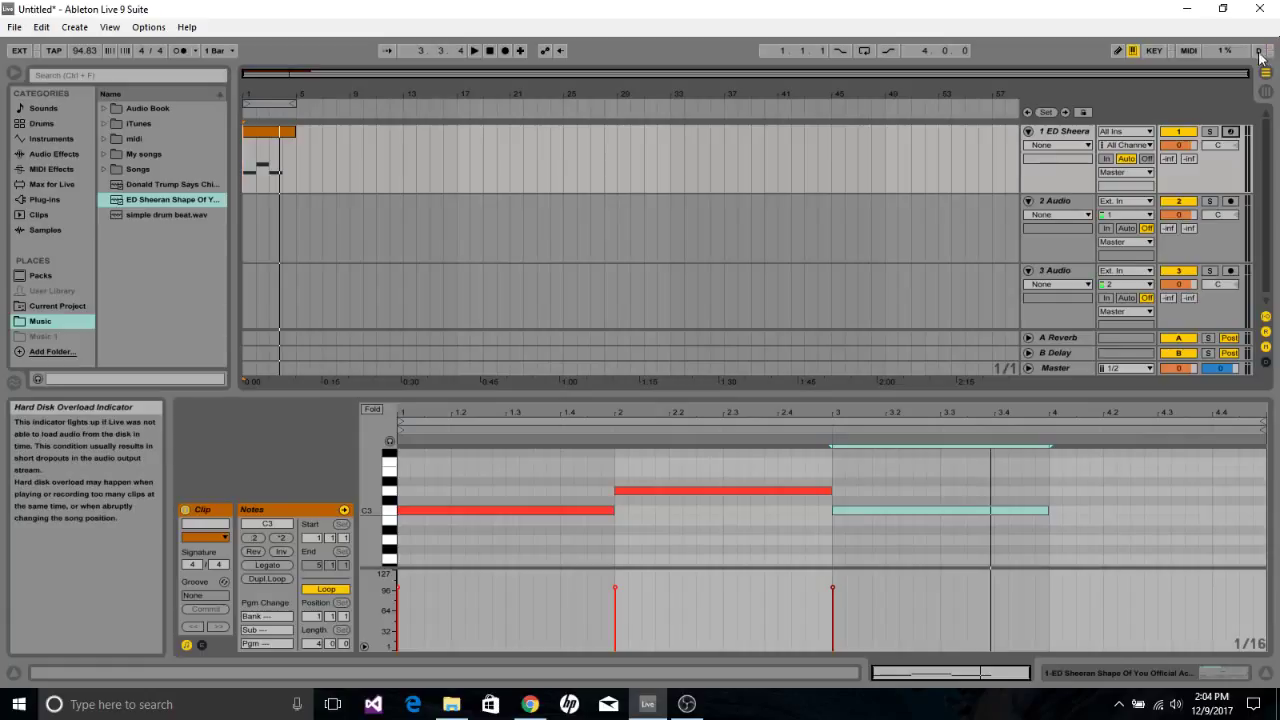
{"action": "left_click", "coordinate": [147, 28]}
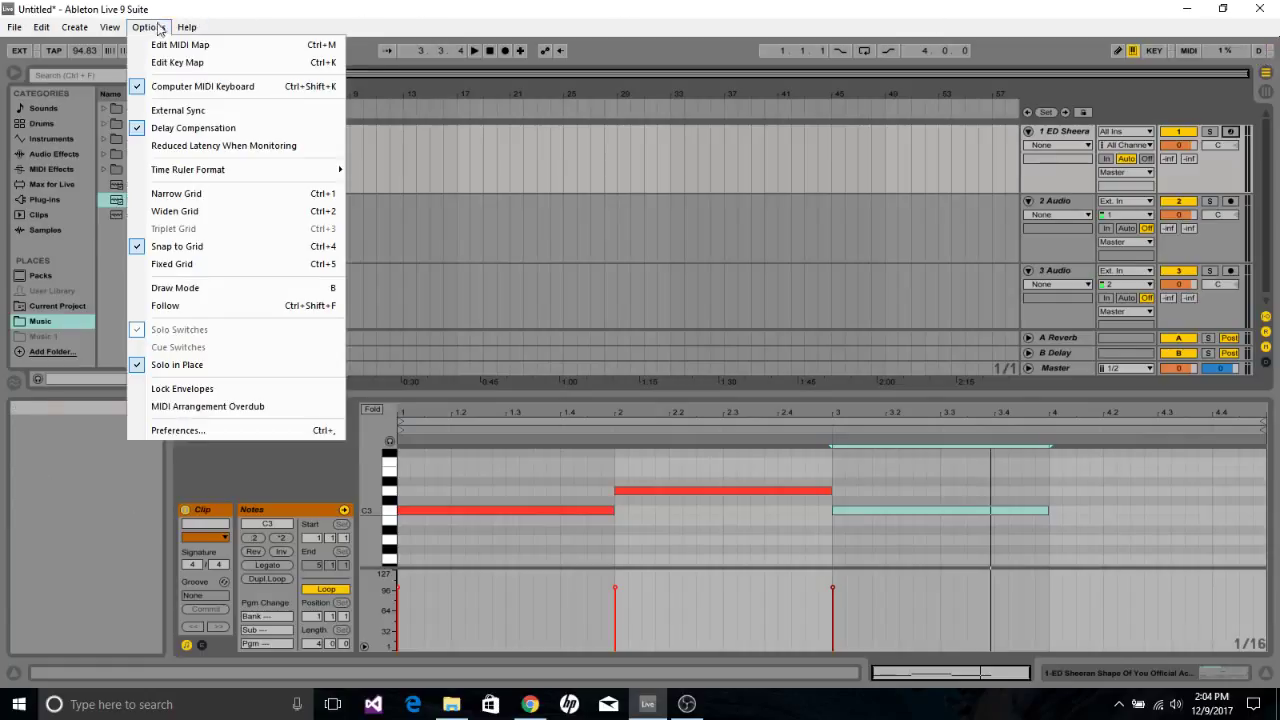
{"action": "left_click", "coordinate": [162, 28]}
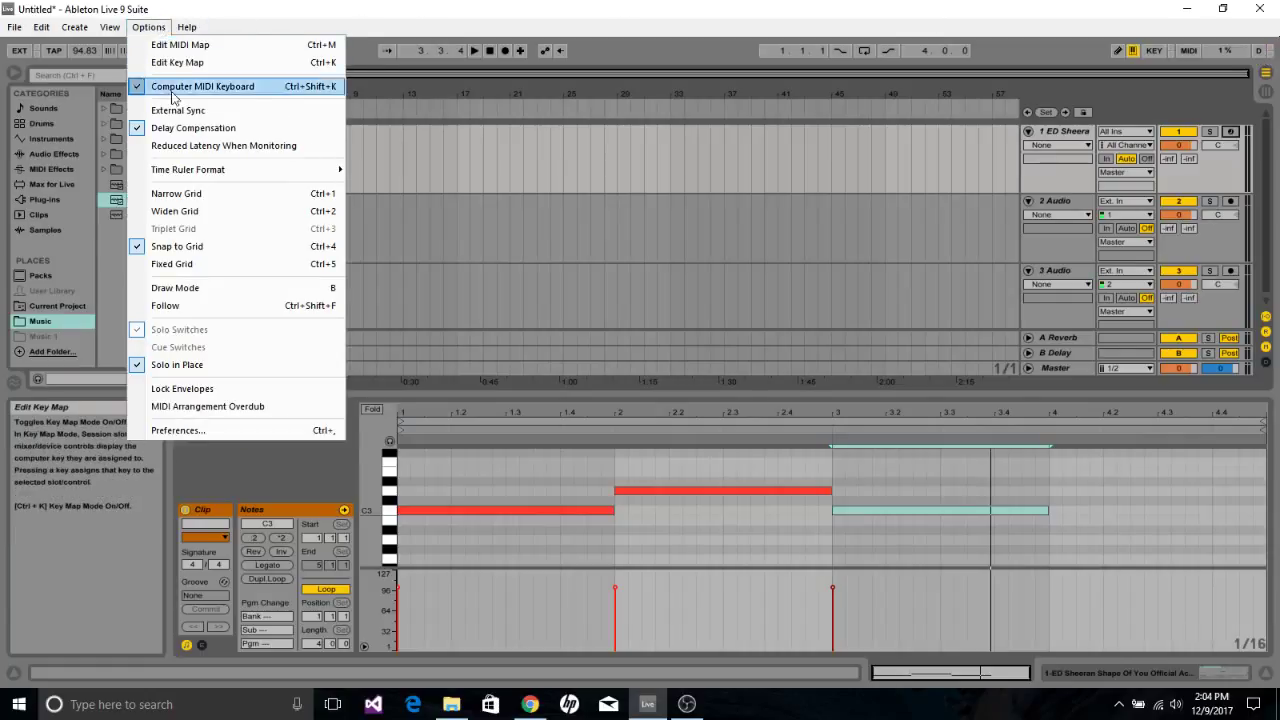
{"action": "left_click", "coordinate": [216, 432]}
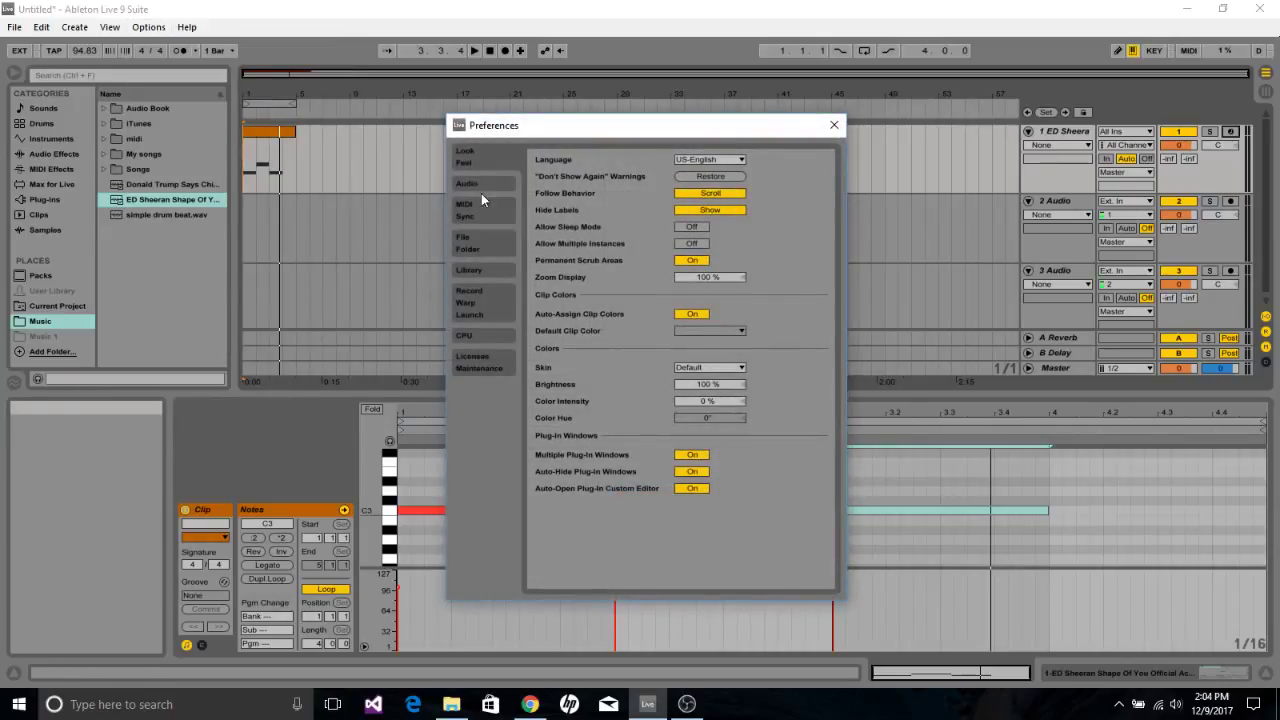
{"action": "left_click", "coordinate": [480, 203]}
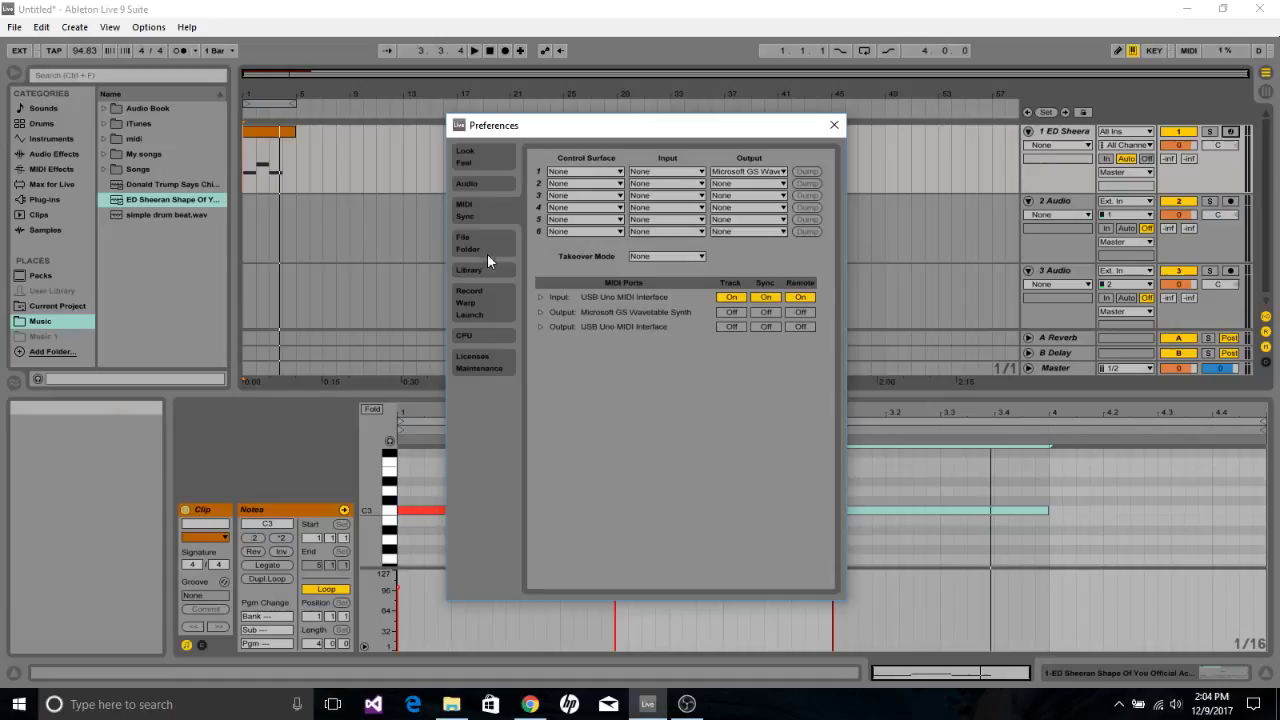
{"action": "left_click", "coordinate": [478, 186]}
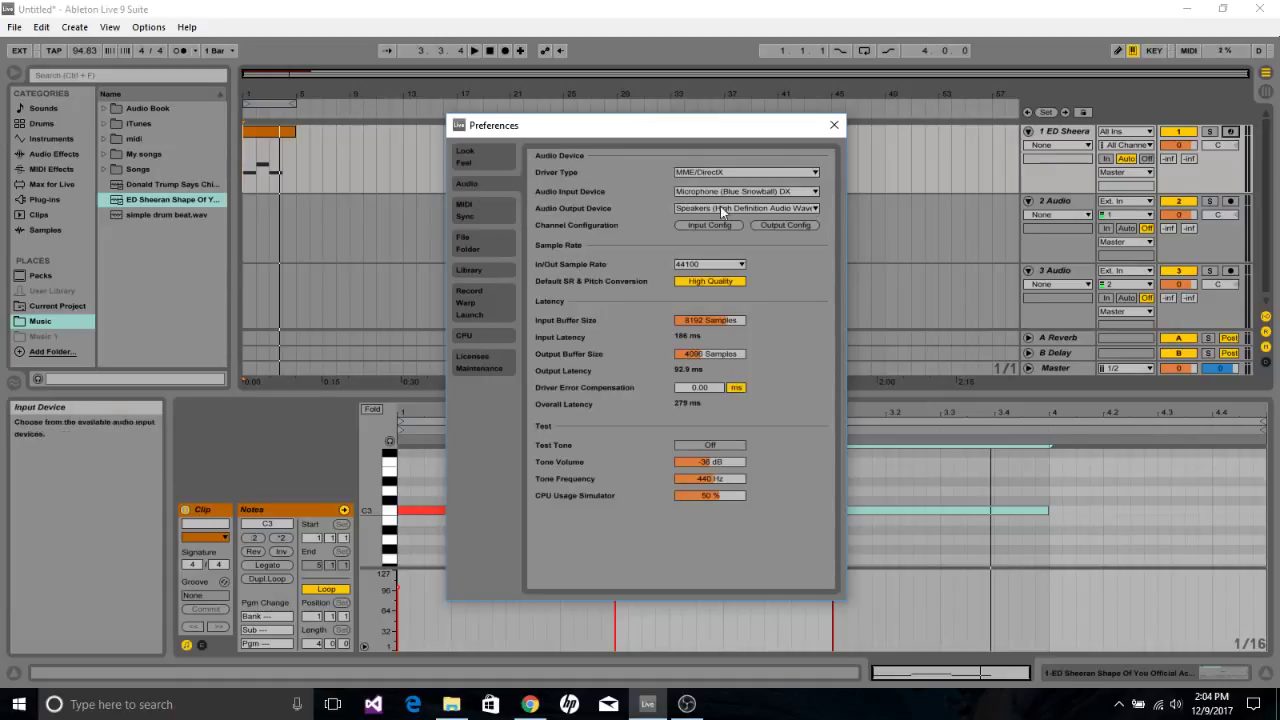
{"action": "left_click", "coordinate": [486, 161]}
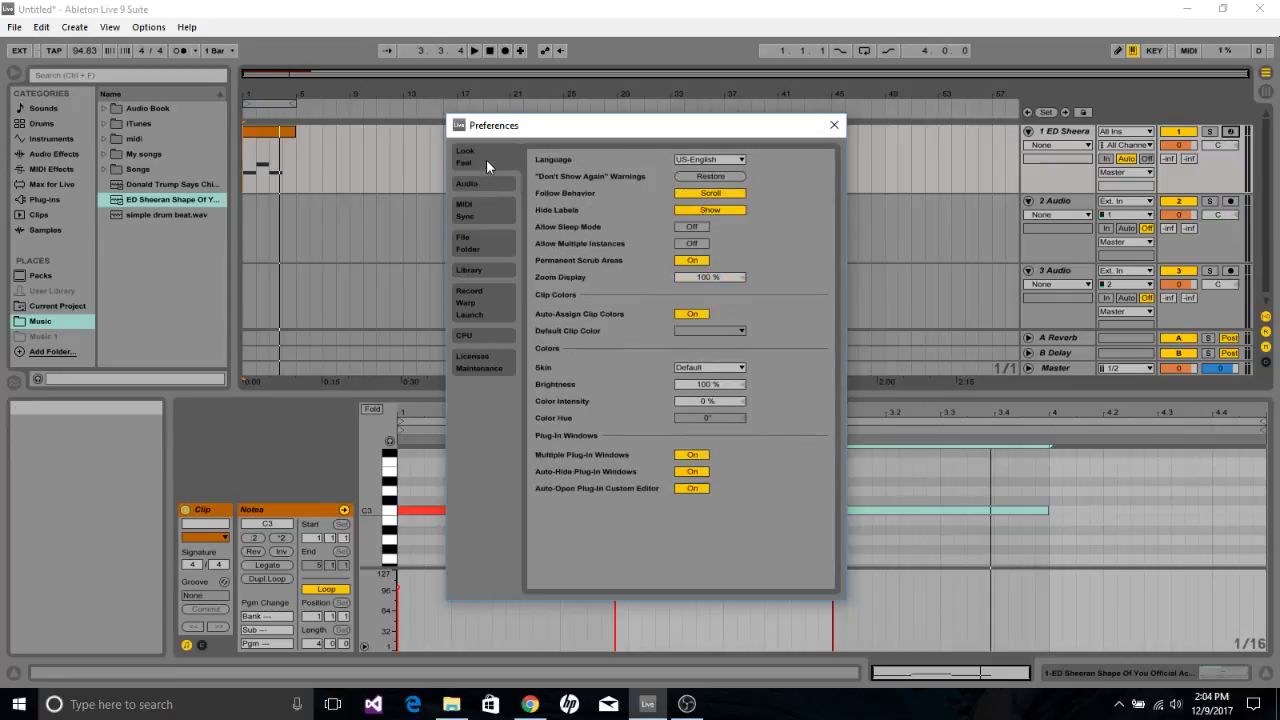
{"action": "left_click", "coordinate": [484, 240]}
{"action": "left_click", "coordinate": [487, 217]}
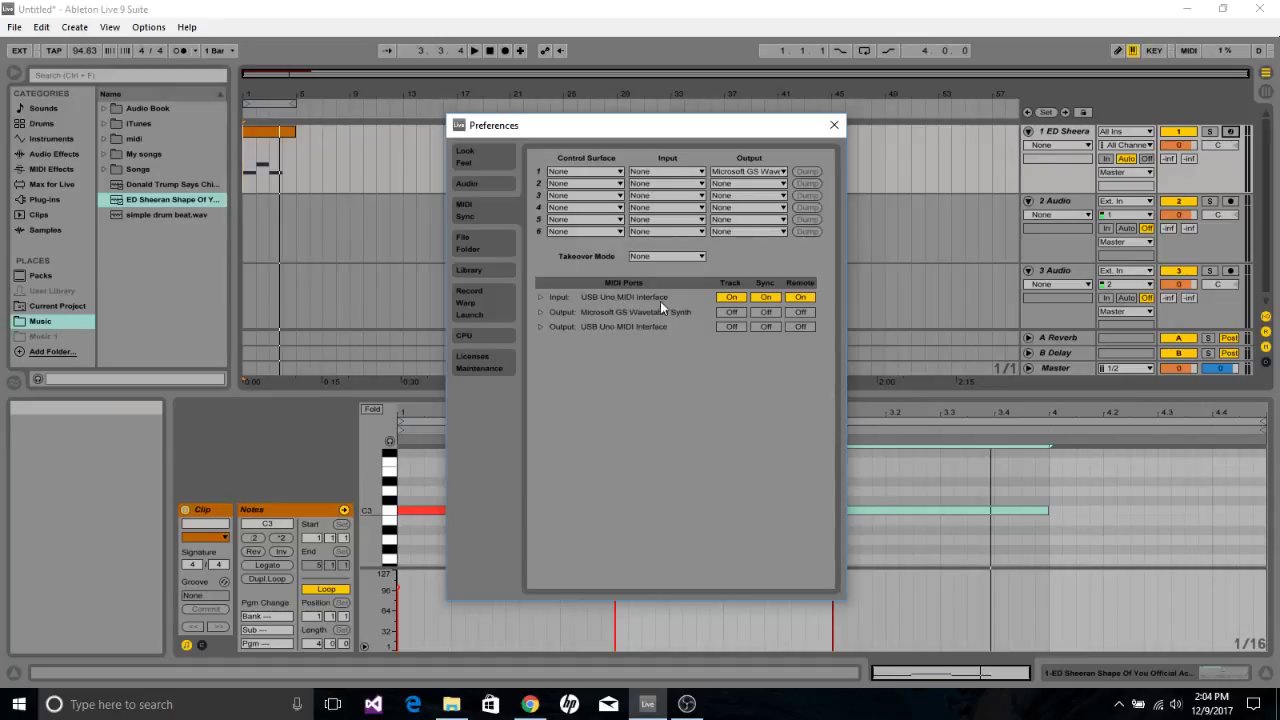
{"action": "left_click", "coordinate": [832, 126]}
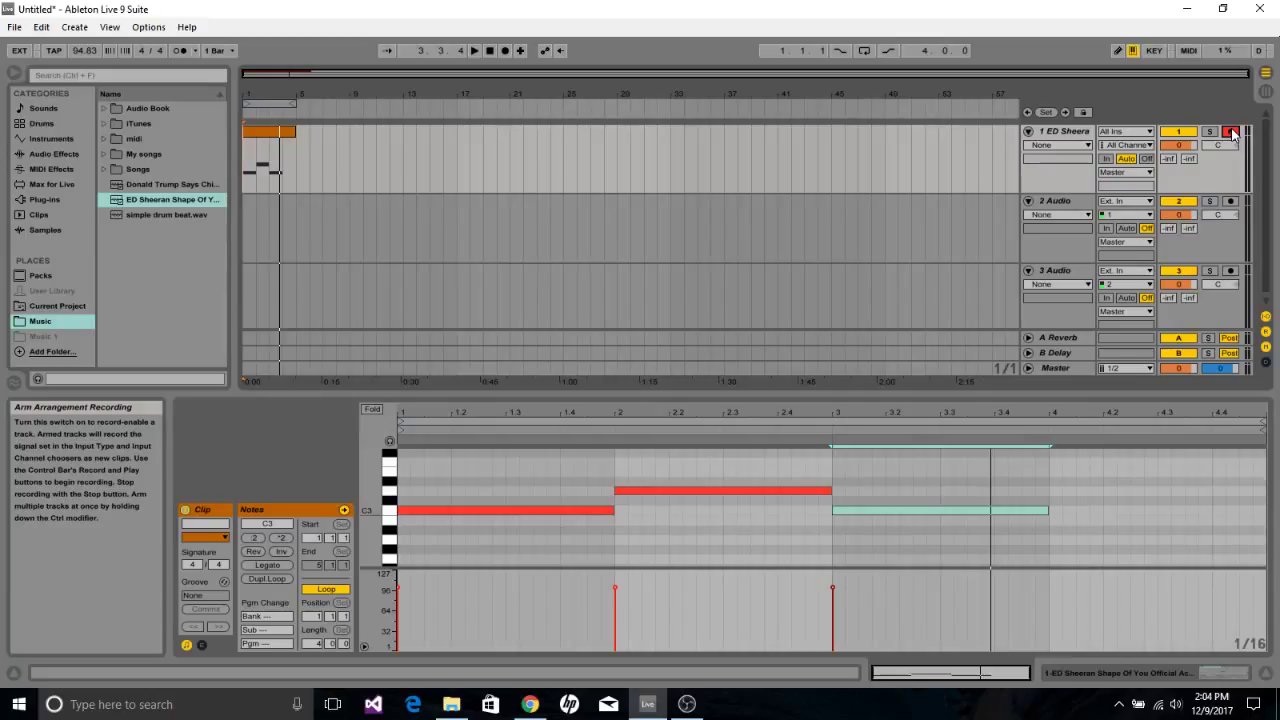
Play a test note with the A key on the armed acapella track.
{"action": "key", "text": "a"}
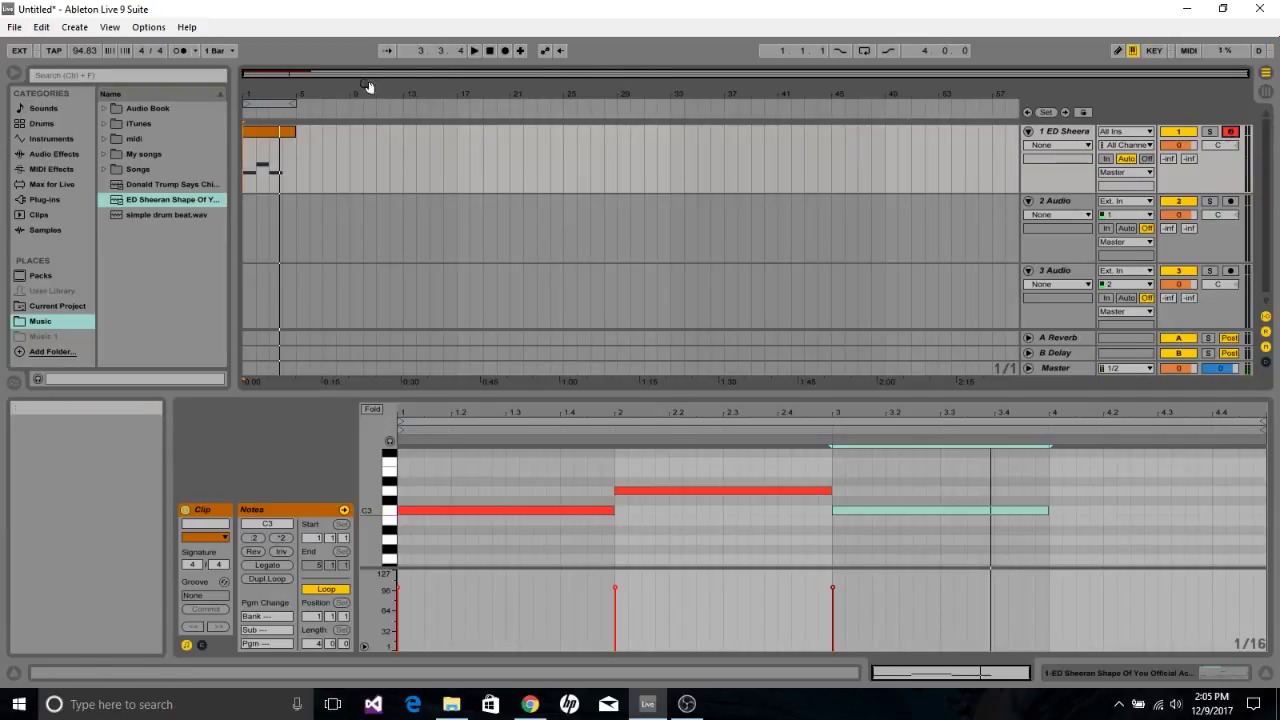
Insert a new MIDI track and move it to the second position.
{"action": "left_click", "coordinate": [265, 138]}
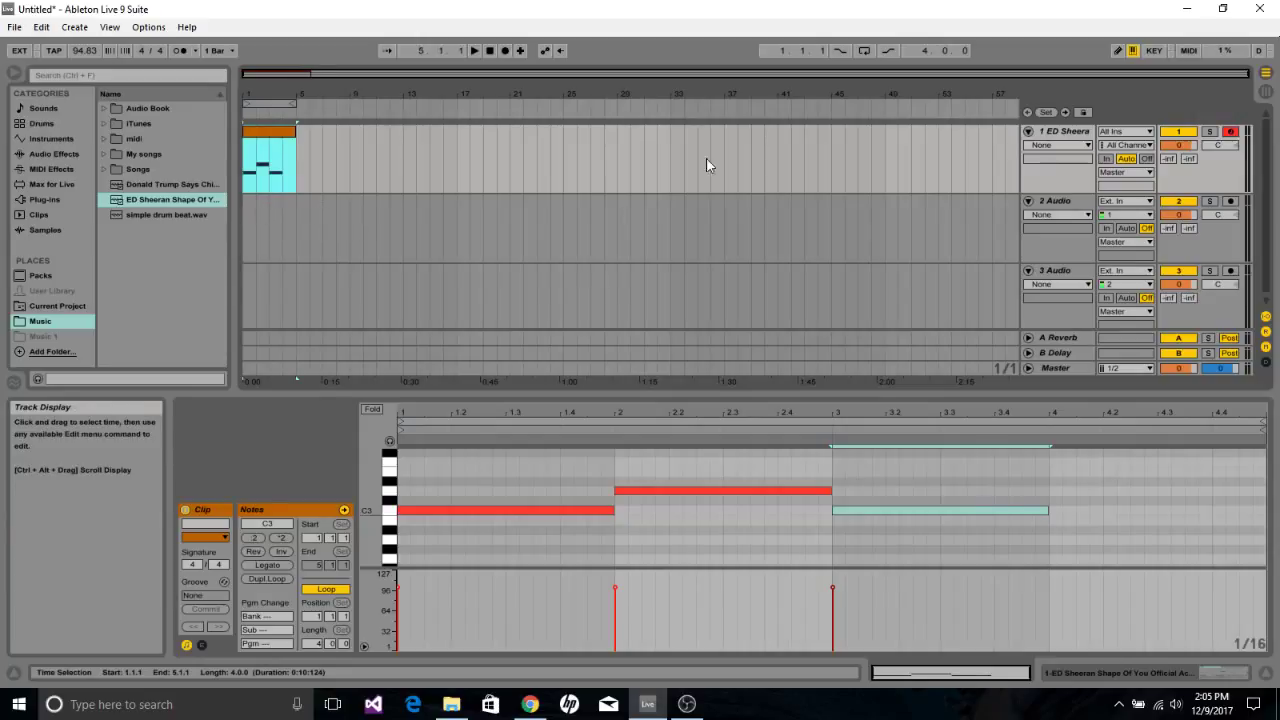
{"action": "right_click", "coordinate": [1048, 199]}
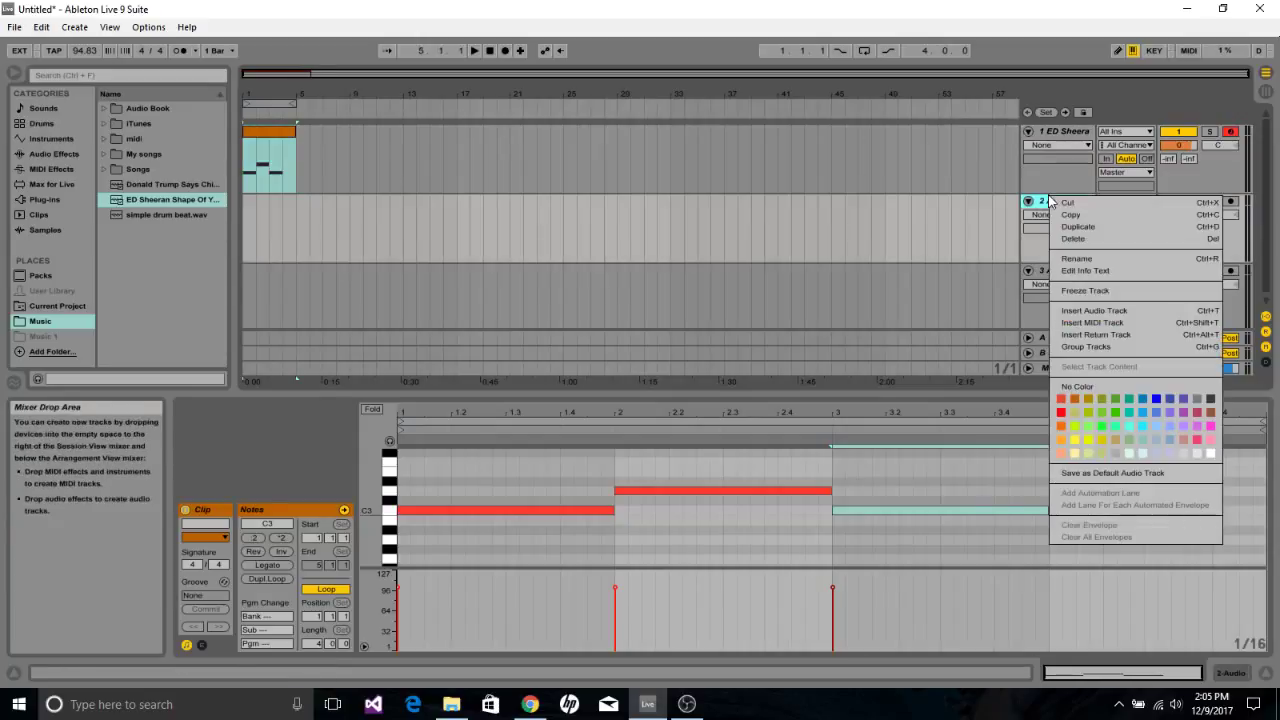
{"action": "left_click", "coordinate": [1110, 322]}
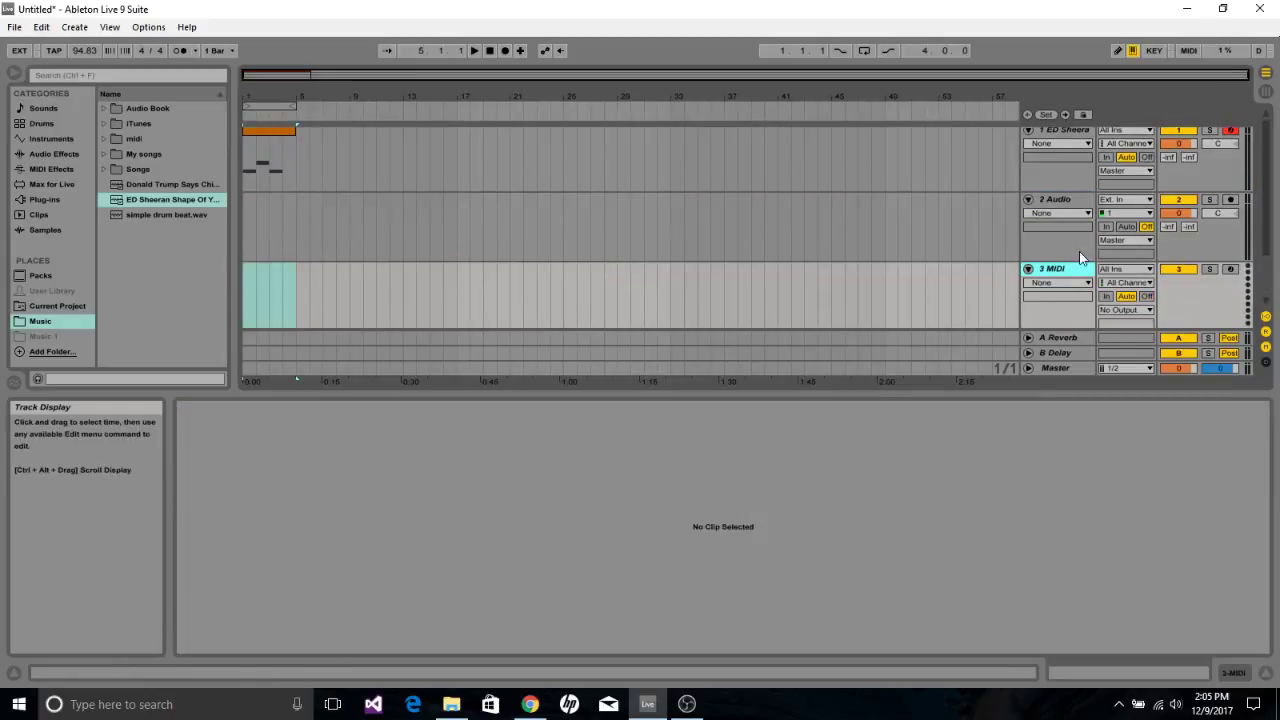
{"action": "left_click_drag", "start_coordinate": [1052, 268], "coordinate": [1055, 200]}
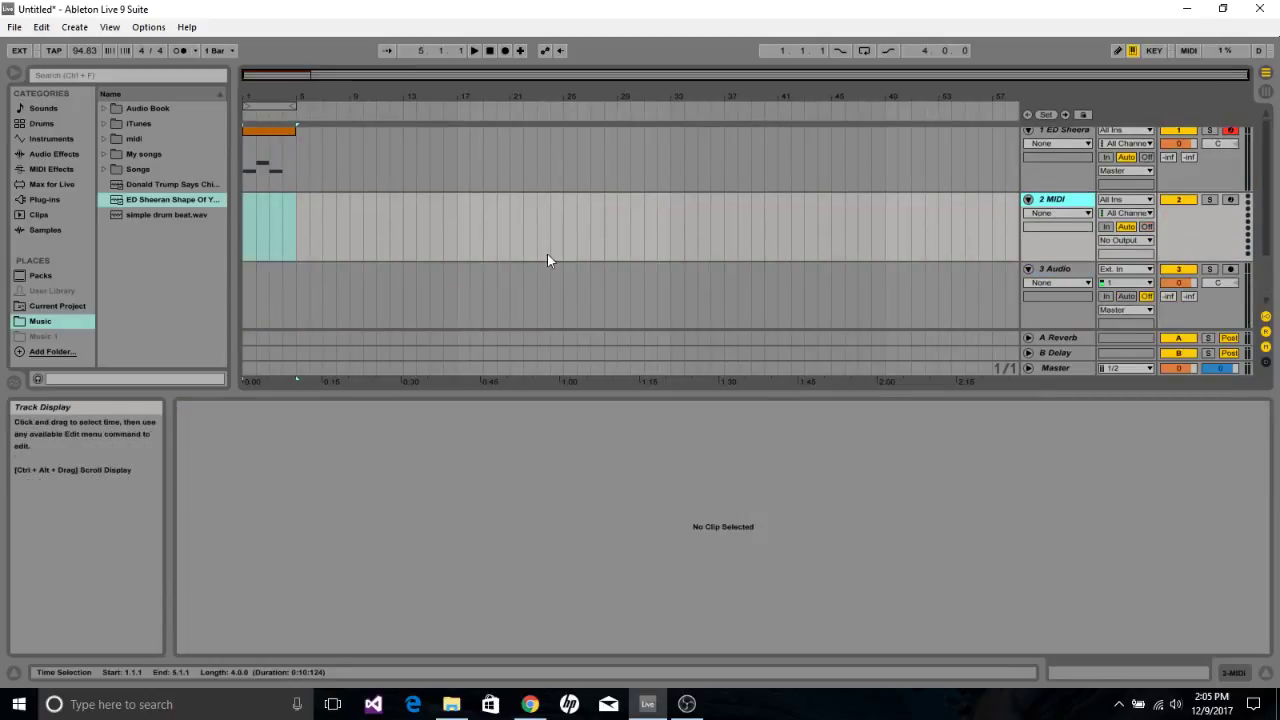
Insert an empty four-bar MIDI clip over bars 1–5 on the new track.
{"action": "left_click", "coordinate": [247, 215]}
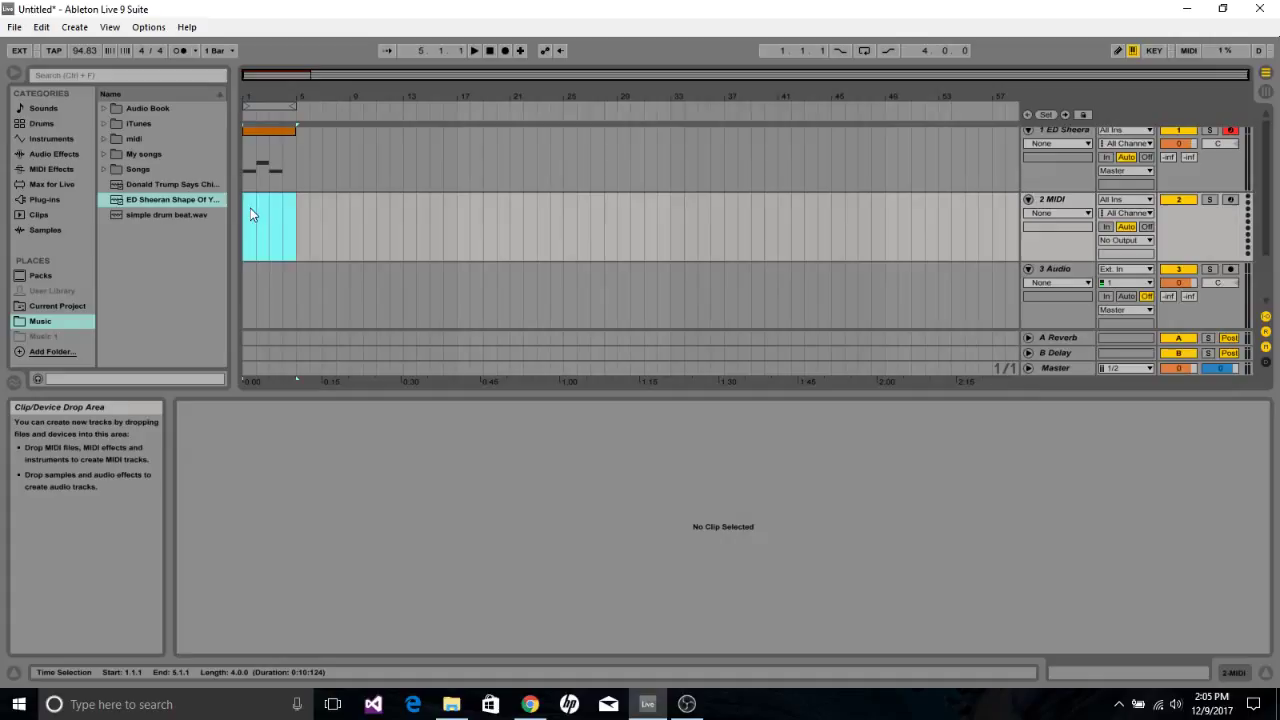
{"action": "right_click", "coordinate": [248, 206]}
{"action": "left_click", "coordinate": [318, 280]}
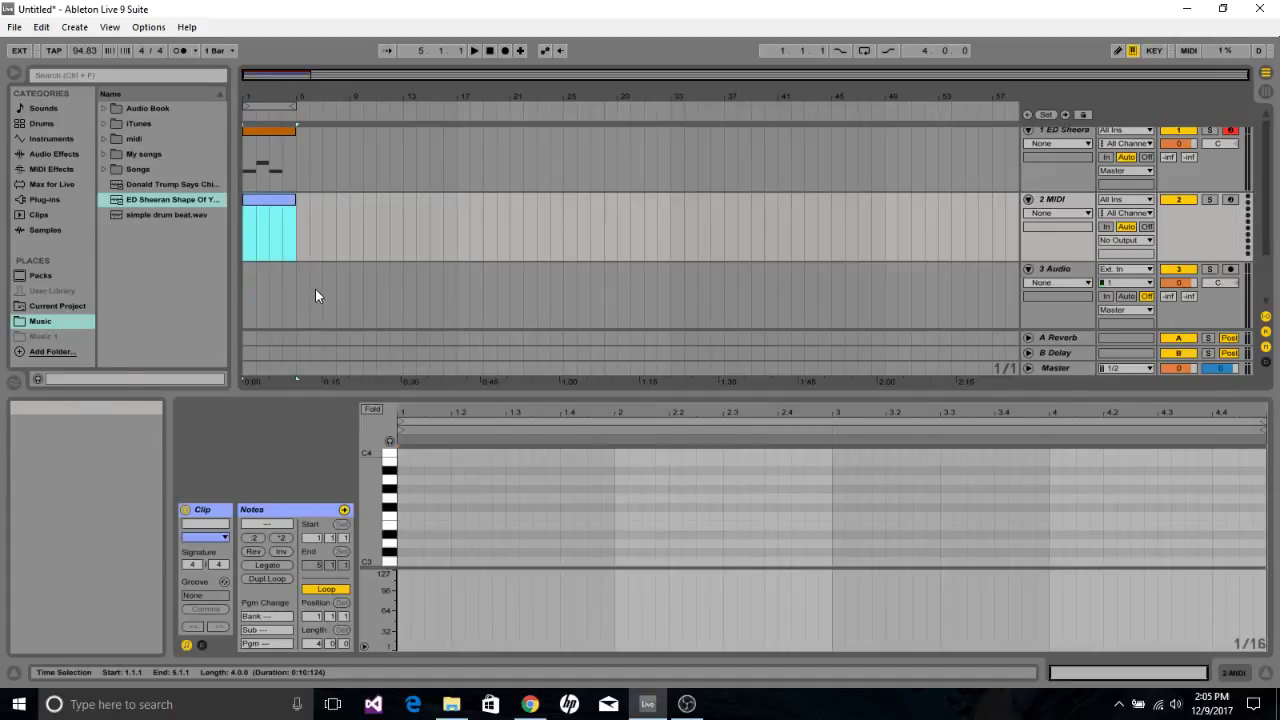
Load the Drums preset Kit-Core 707 onto the new MIDI track.
{"action": "left_click", "coordinate": [45, 124]}
{"action": "left_click", "coordinate": [147, 153]}
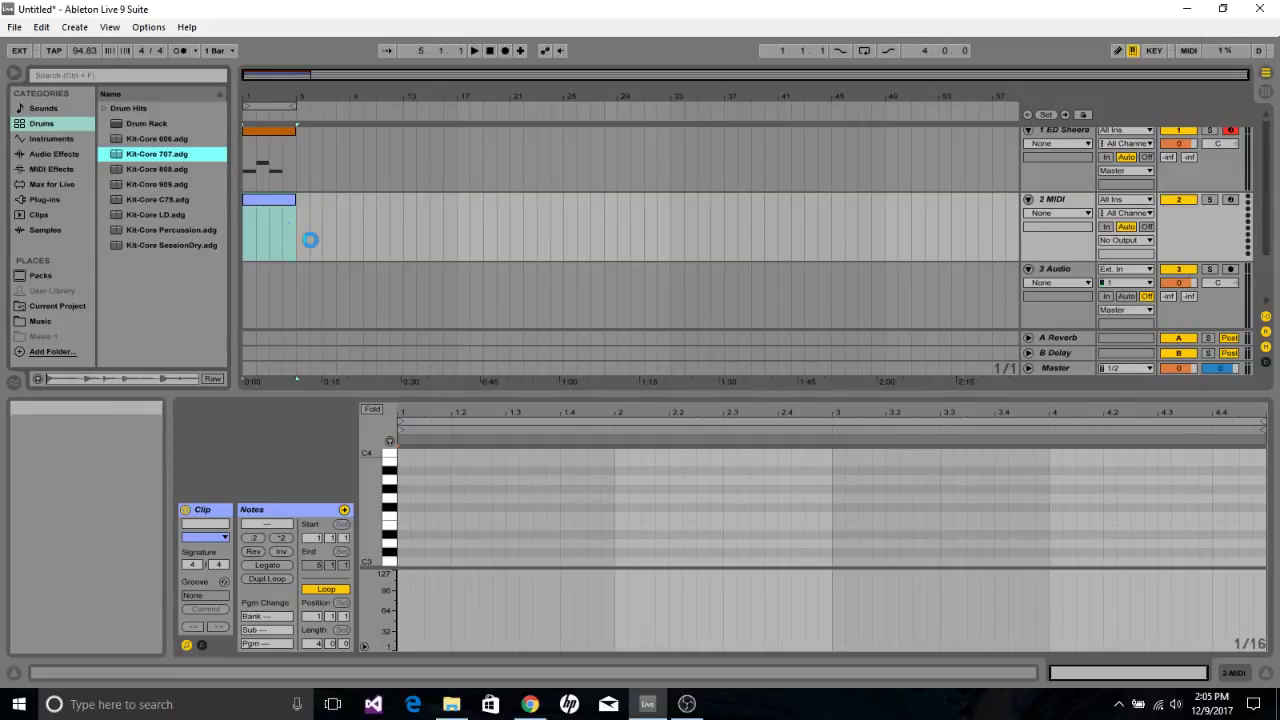
{"action": "left_click_drag", "start_coordinate": [310, 240], "coordinate": [307, 232]}
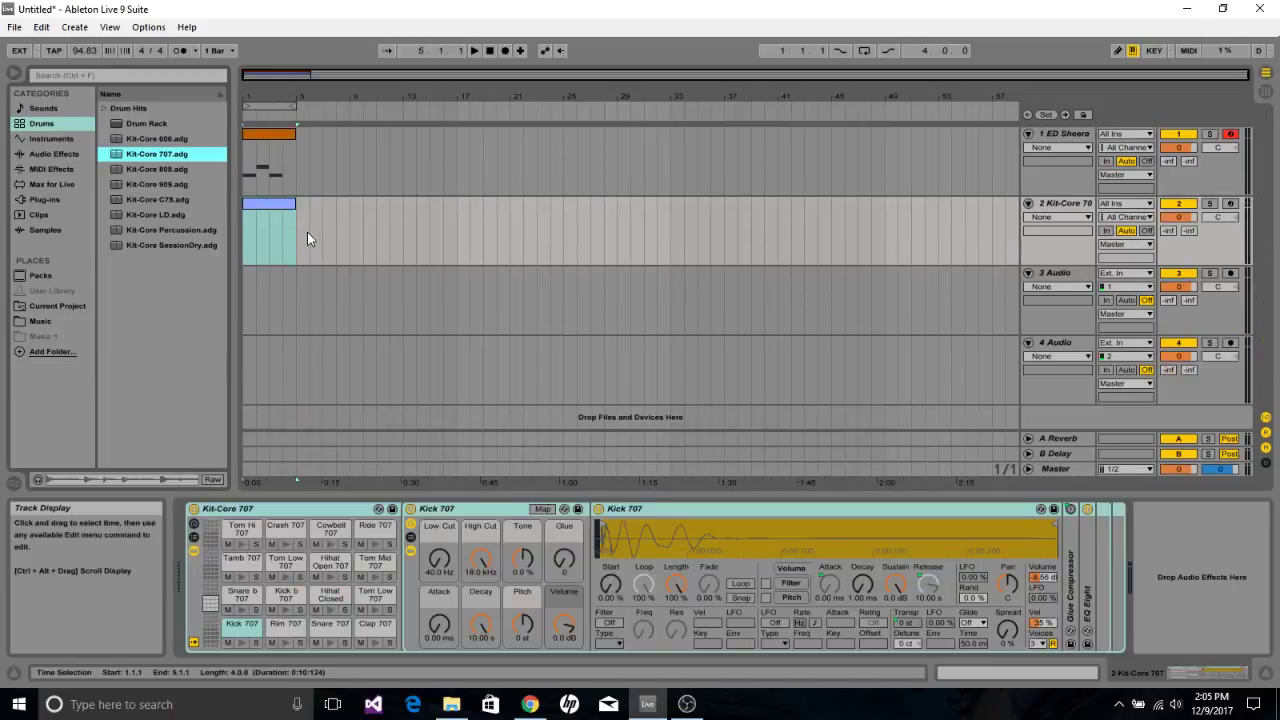
{"action": "left_click", "coordinate": [268, 201]}
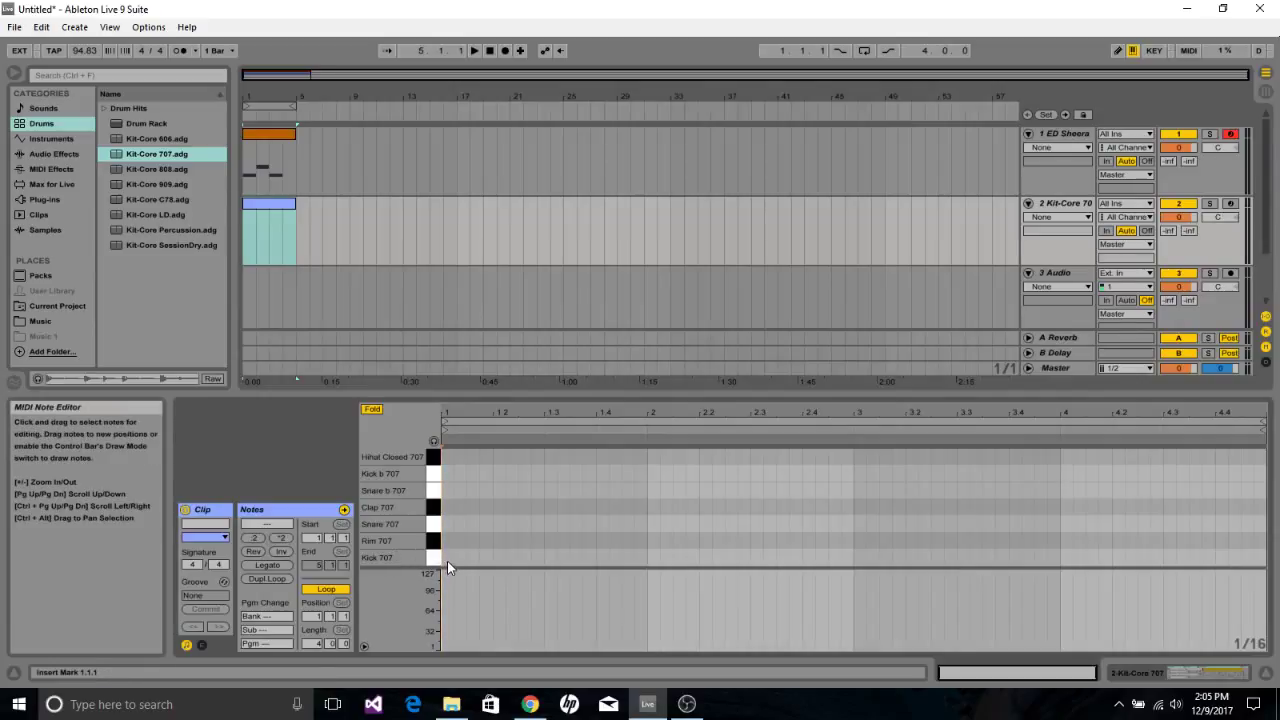
Program Kick 707 on beats 1 and 3, Snare 707 on 2 and 4, and duplicate them.
{"action": "double_click", "coordinate": [447, 558]}
{"action": "double_click", "coordinate": [550, 524]}
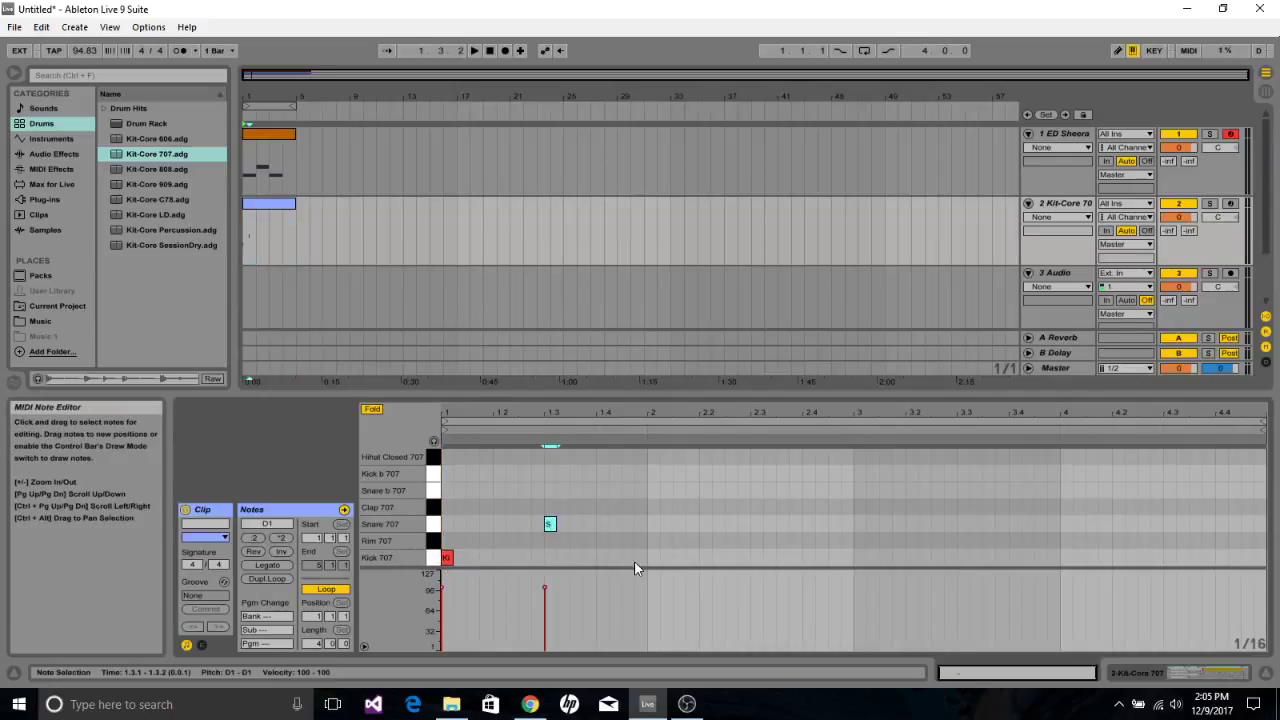
{"action": "left_click_drag", "start_coordinate": [550, 524], "coordinate": [499, 524]}
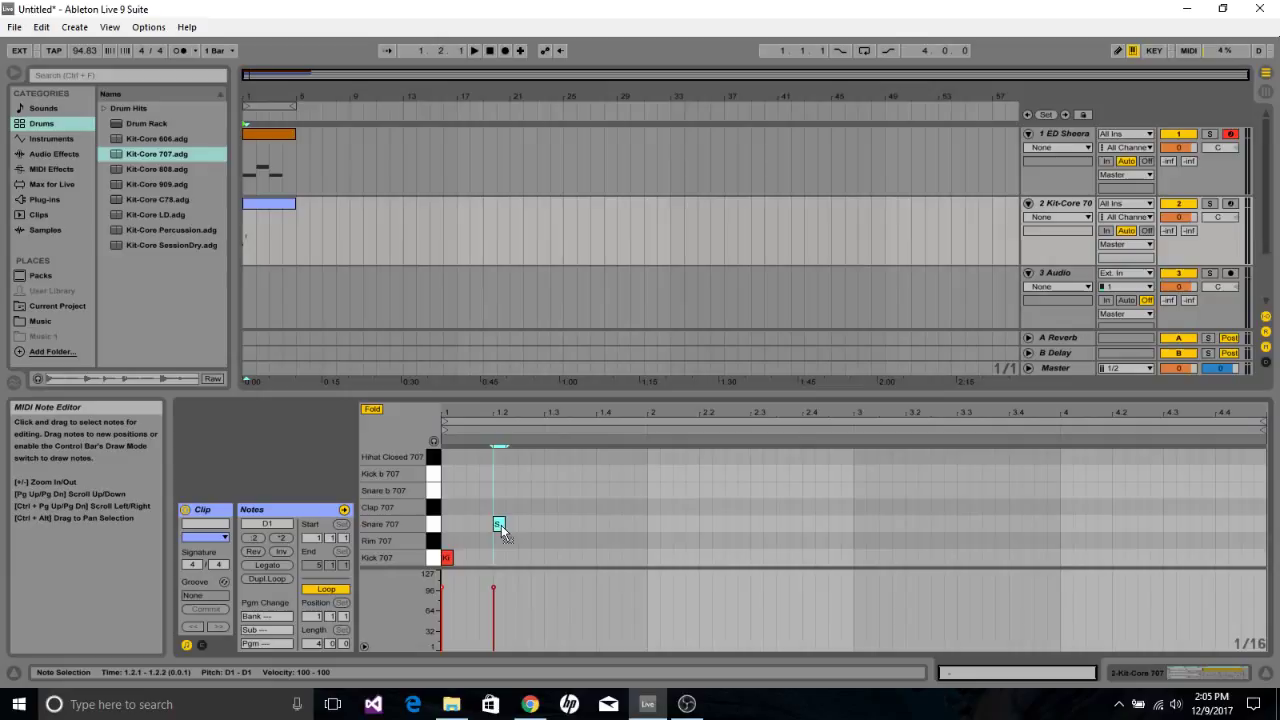
{"action": "double_click", "coordinate": [549, 557]}
{"action": "double_click", "coordinate": [600, 524]}
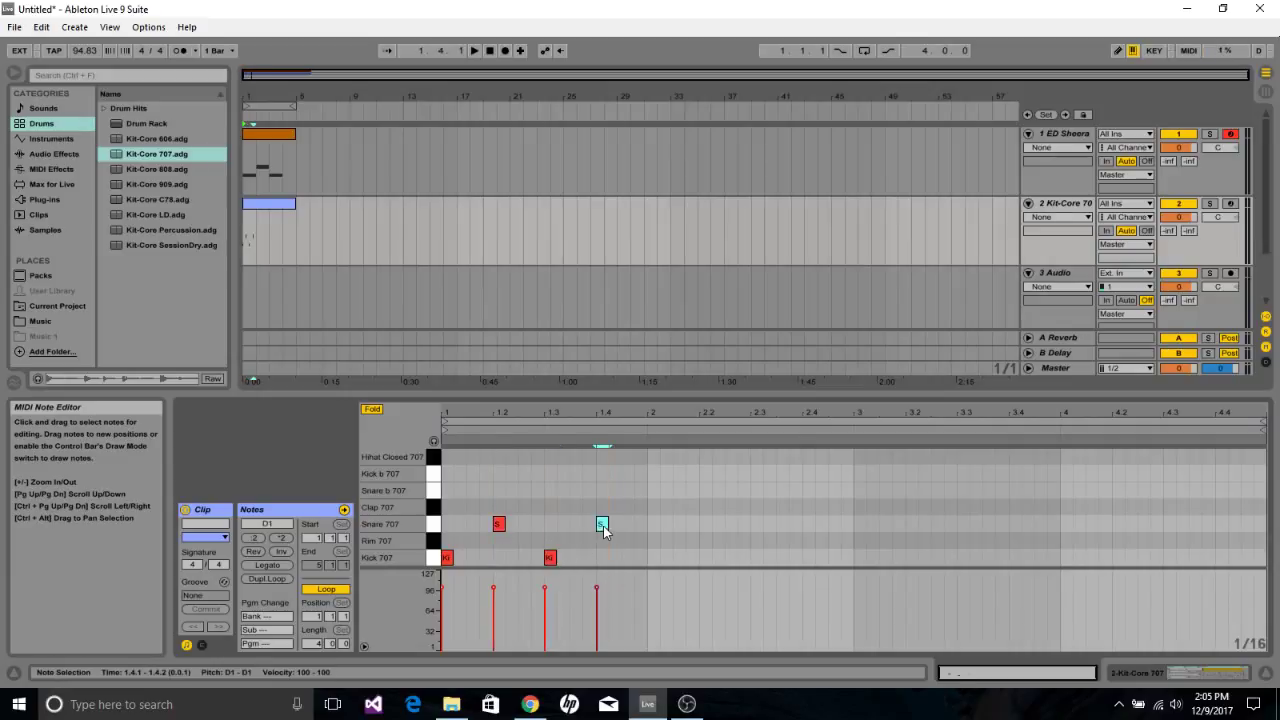
{"action": "left_click_drag", "start_coordinate": [645, 555], "coordinate": [441, 520]}
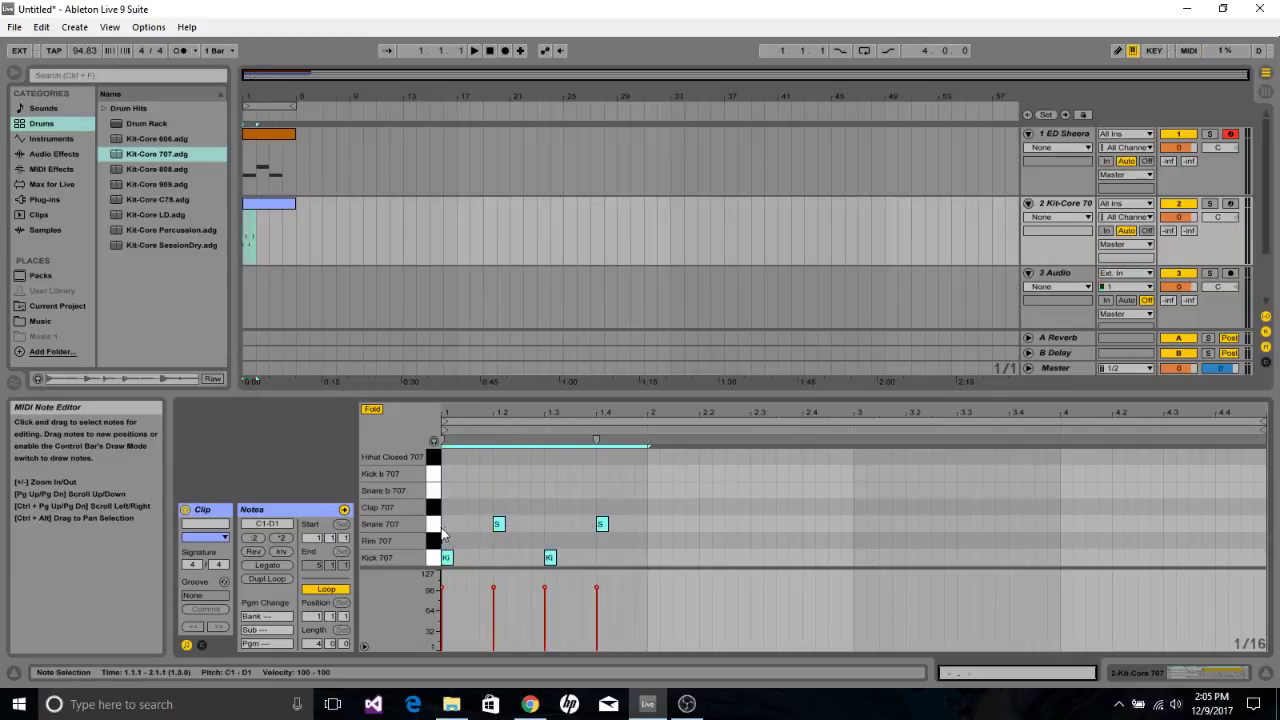
{"action": "key", "text": "ctrl+d"}
{"action": "key", "text": "ctrl+d"}
{"action": "key", "text": "ctrl+d"}
Draw Hihat Closed notes and duplicate them into eighth notes across bar 1.
{"action": "scroll", "coordinate": [458, 480], "scroll_direction": "up", "scroll_amount": 1}
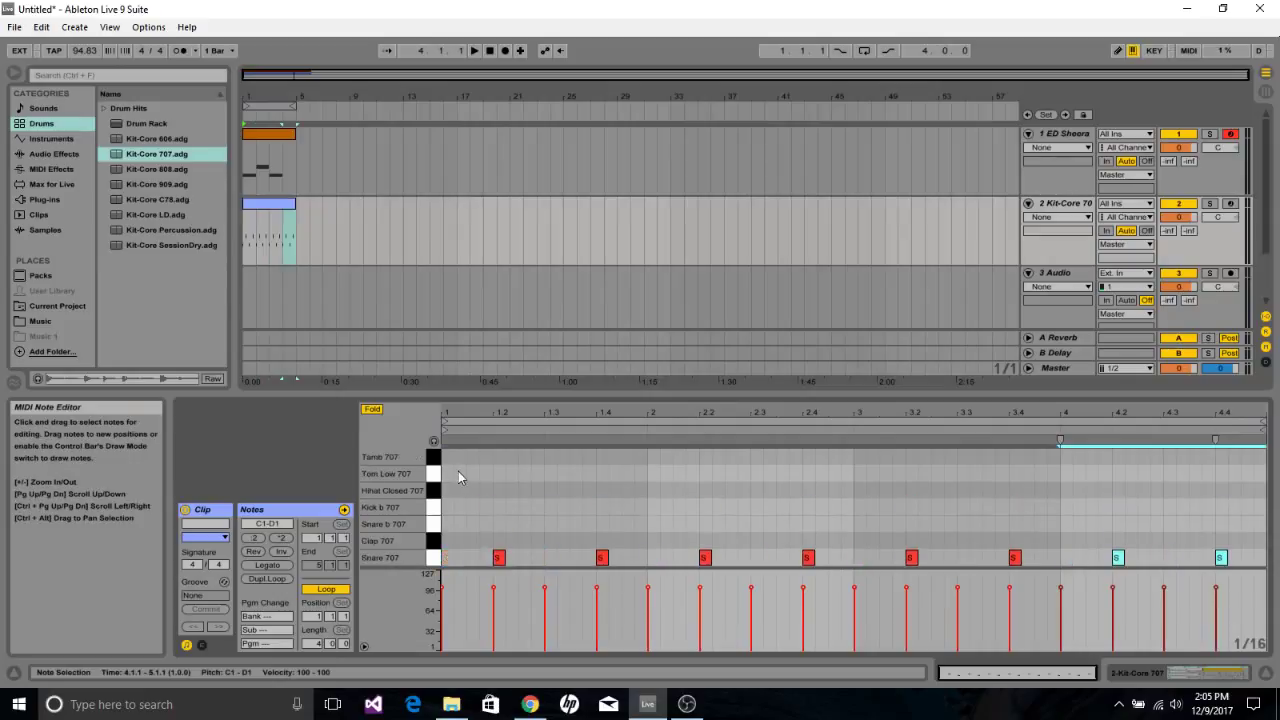
{"action": "left_click", "coordinate": [447, 493]}
{"action": "double_click", "coordinate": [447, 490]}
{"action": "double_click", "coordinate": [499, 490]}
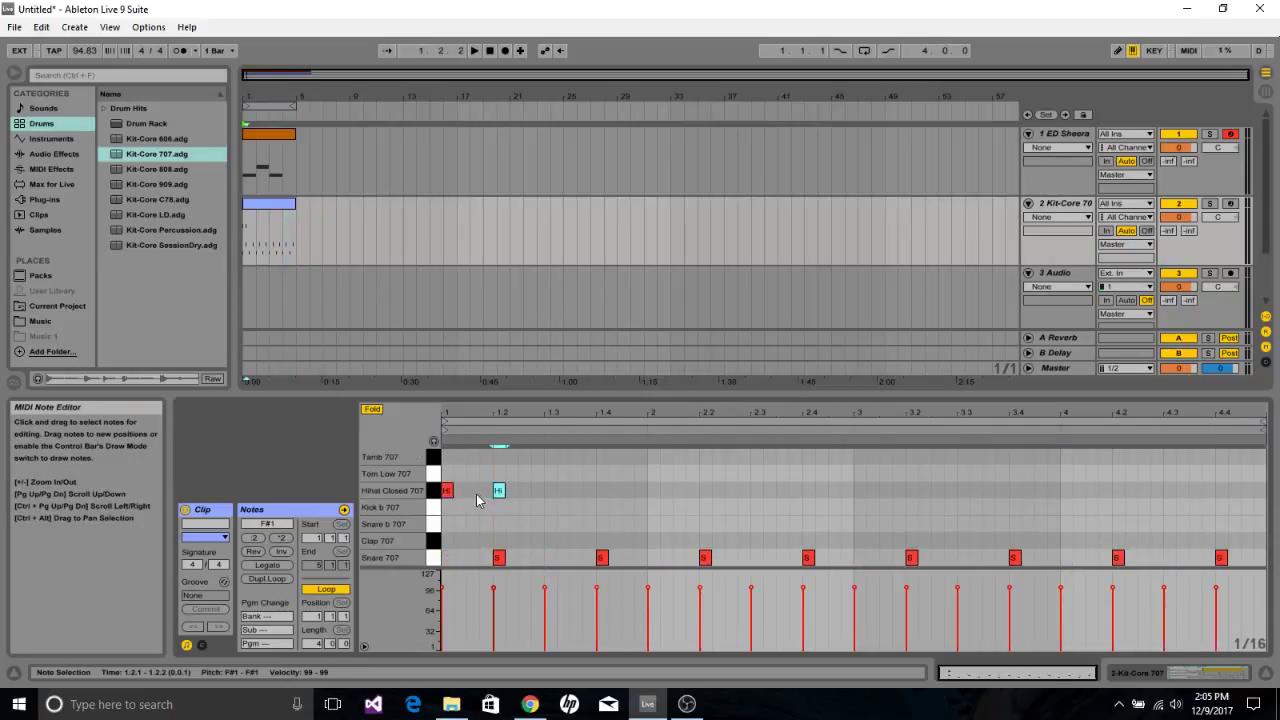
{"action": "double_click", "coordinate": [472, 490]}
{"action": "left_click_drag", "start_coordinate": [499, 510], "coordinate": [432, 486]}
{"action": "key", "text": "ctrl+d"}
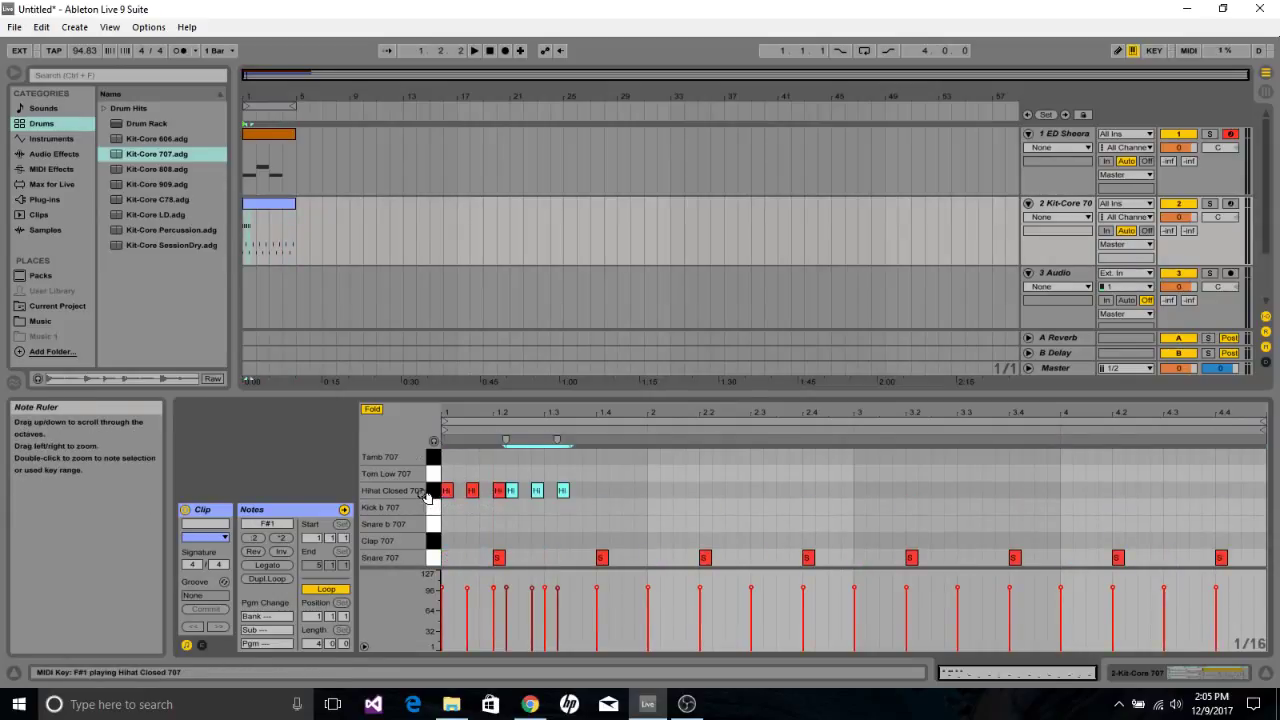
{"action": "mouse_move", "coordinate": [513, 495]}
{"action": "left_mouse_down"}
{"action": "mouse_move", "coordinate": [526, 495]}
{"action": "mouse_move", "coordinate": [460, 488]}
{"action": "left_mouse_up"}
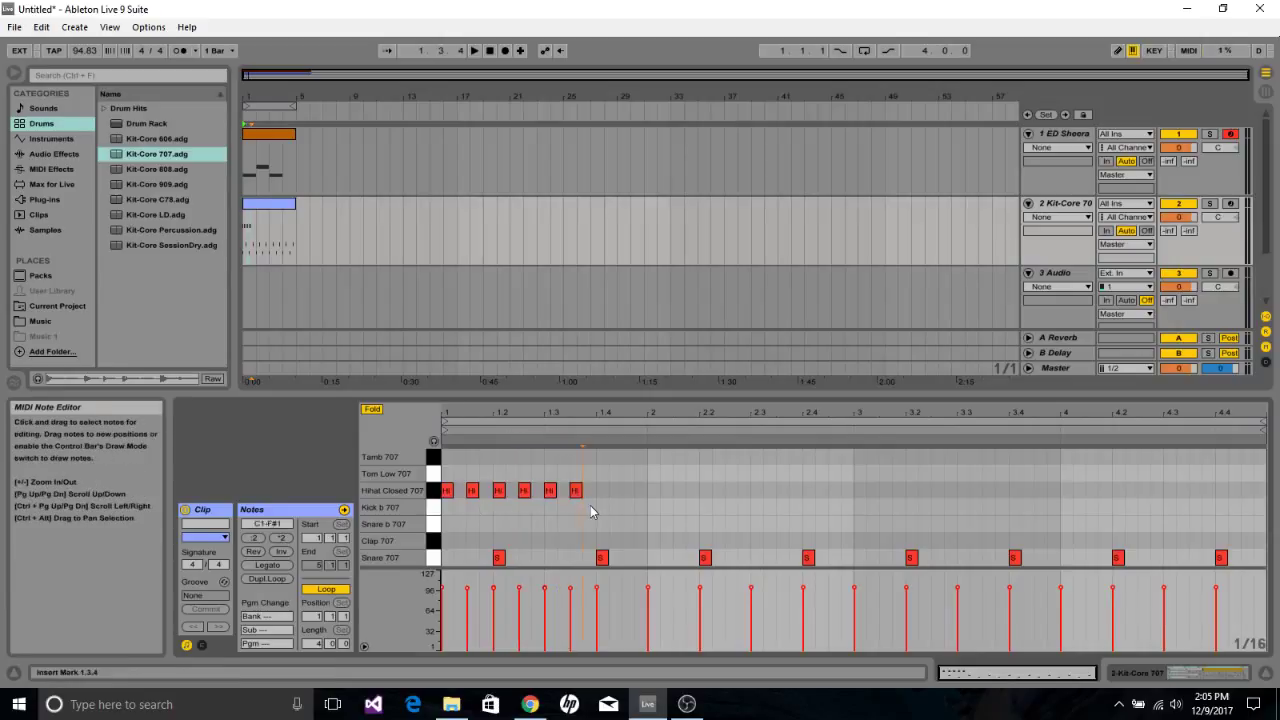
{"action": "key", "text": "ctrl+d"}
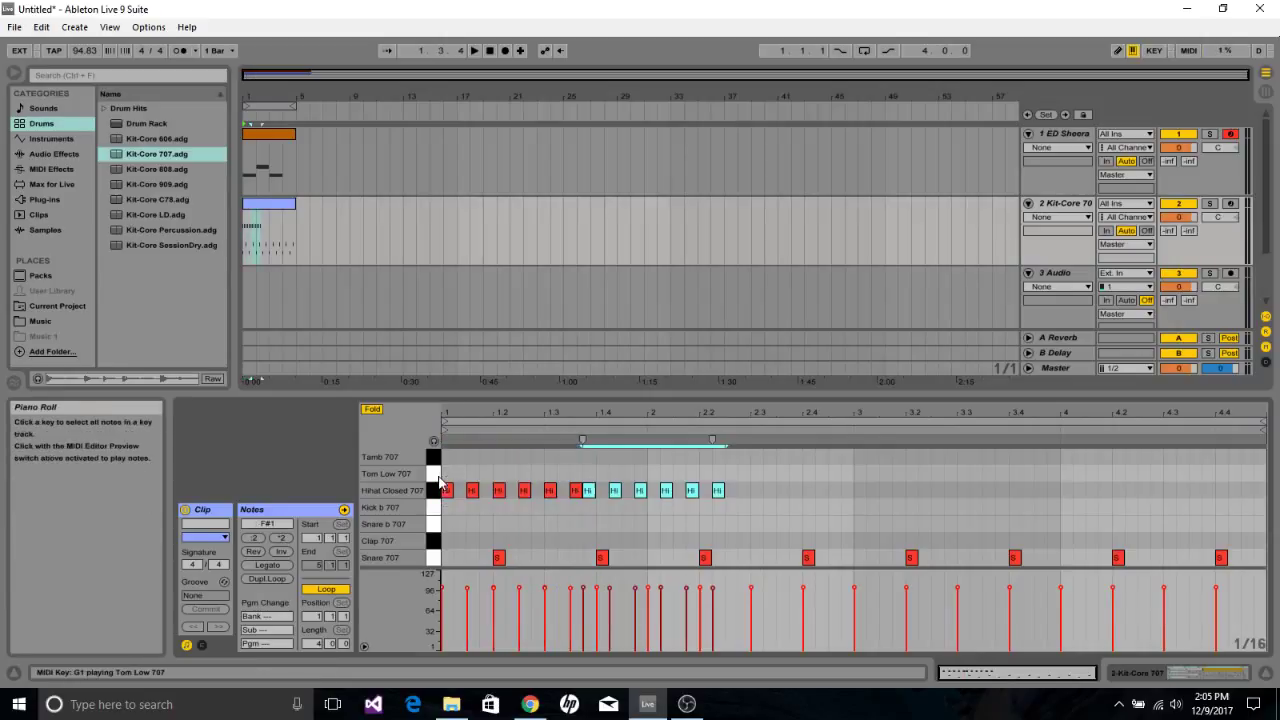
{"action": "mouse_move", "coordinate": [600, 500]}
{"action": "left_mouse_down"}
{"action": "mouse_move", "coordinate": [611, 491]}
{"action": "mouse_move", "coordinate": [453, 476]}
{"action": "left_mouse_up"}
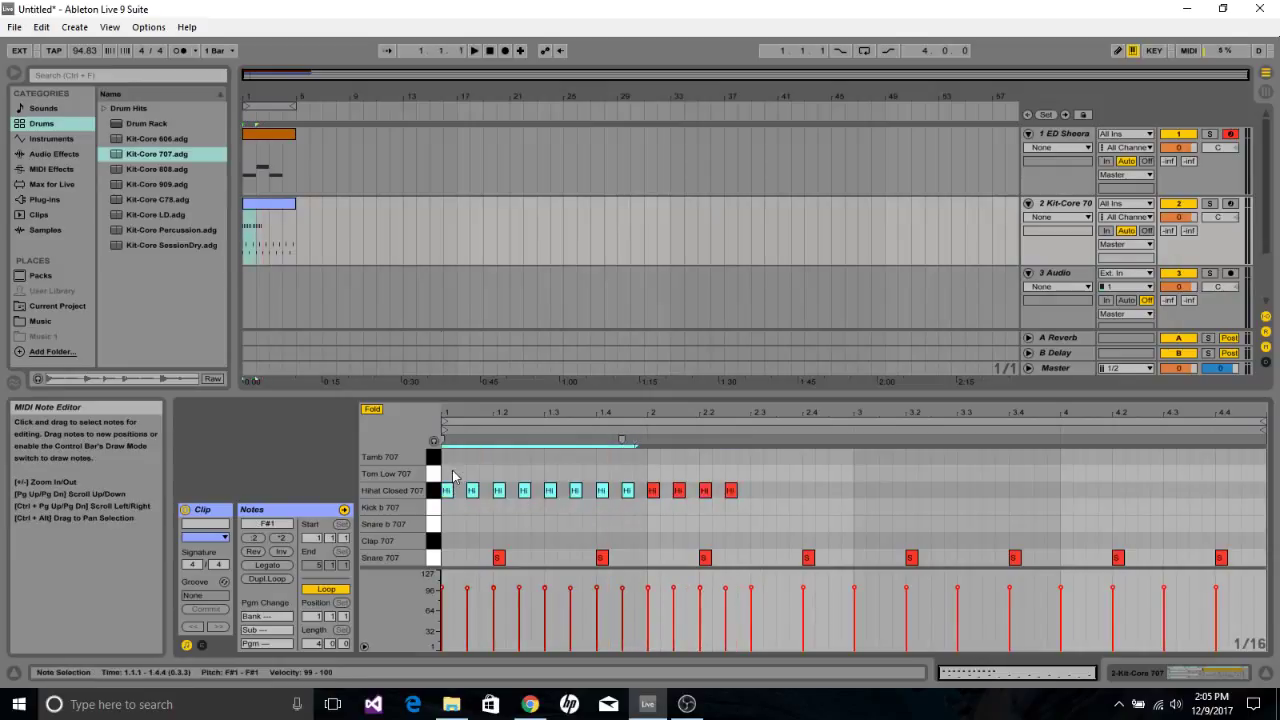
{"action": "key", "text": "ctrl+d"}
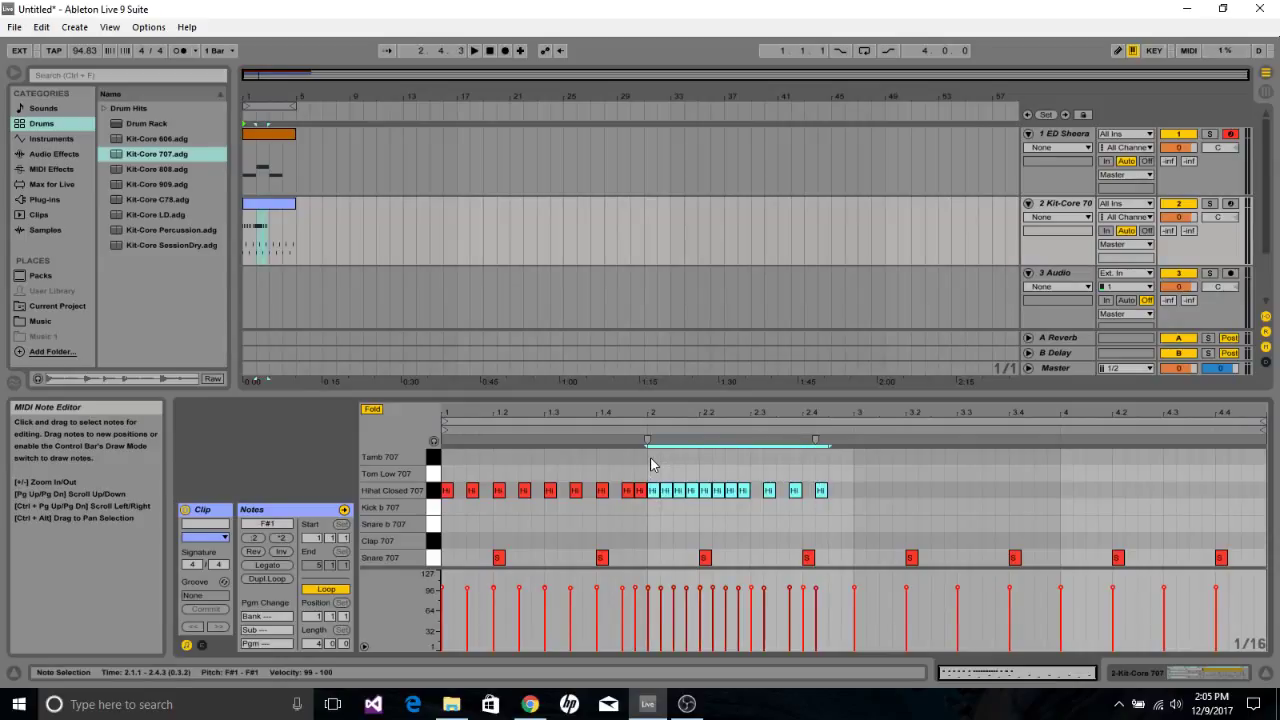
Delete the extra hi-hats and repeat the eight-note hi-hat bar through bars 2–4.
{"action": "key", "text": "Delete"}
{"action": "left_click", "coordinate": [650, 487]}
{"action": "double_click", "coordinate": [640, 490]}
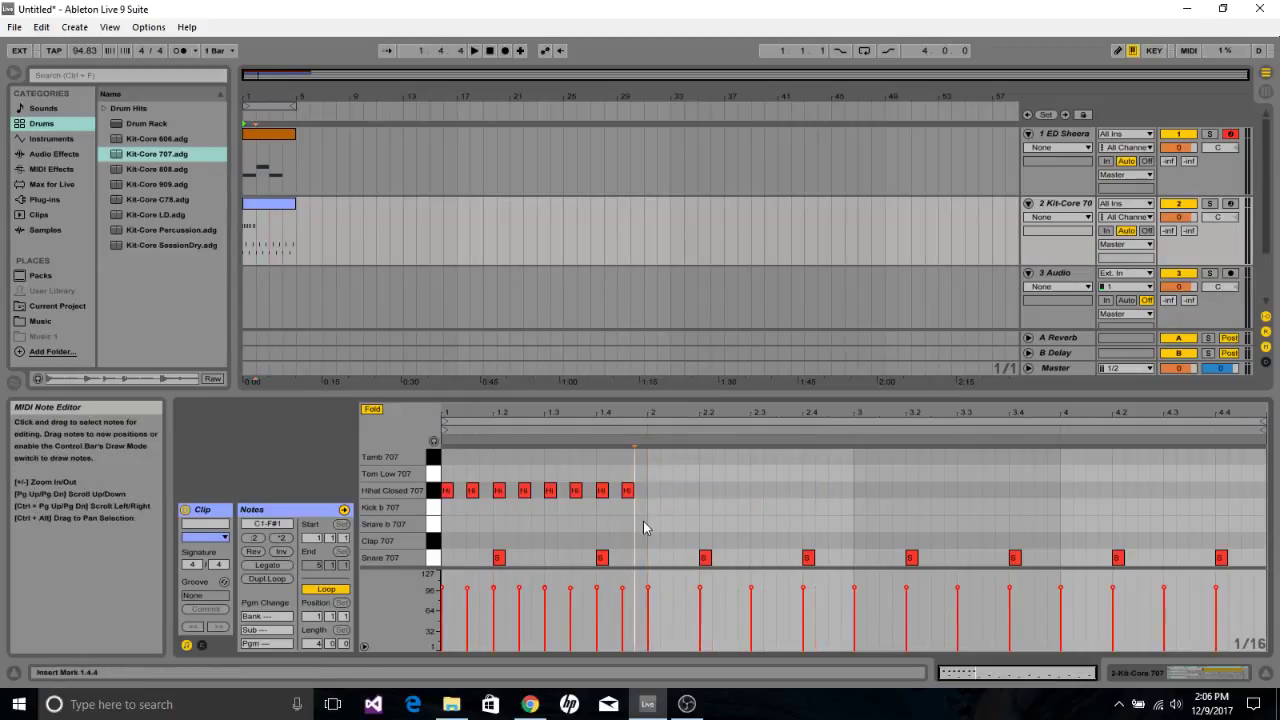
{"action": "left_click_drag", "start_coordinate": [644, 521], "coordinate": [450, 464]}
{"action": "key", "text": "ctrl+d"}
{"action": "key", "text": "ctrl+d"}
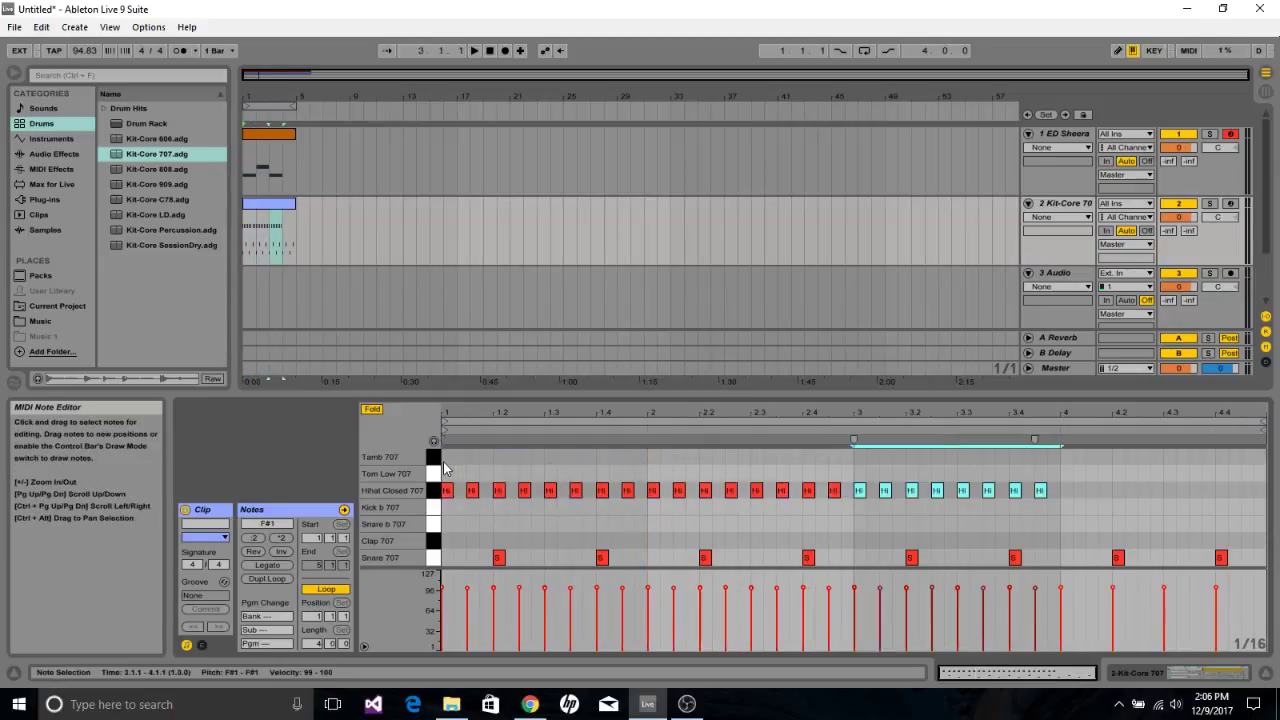
{"action": "key", "text": "ctrl+d"}
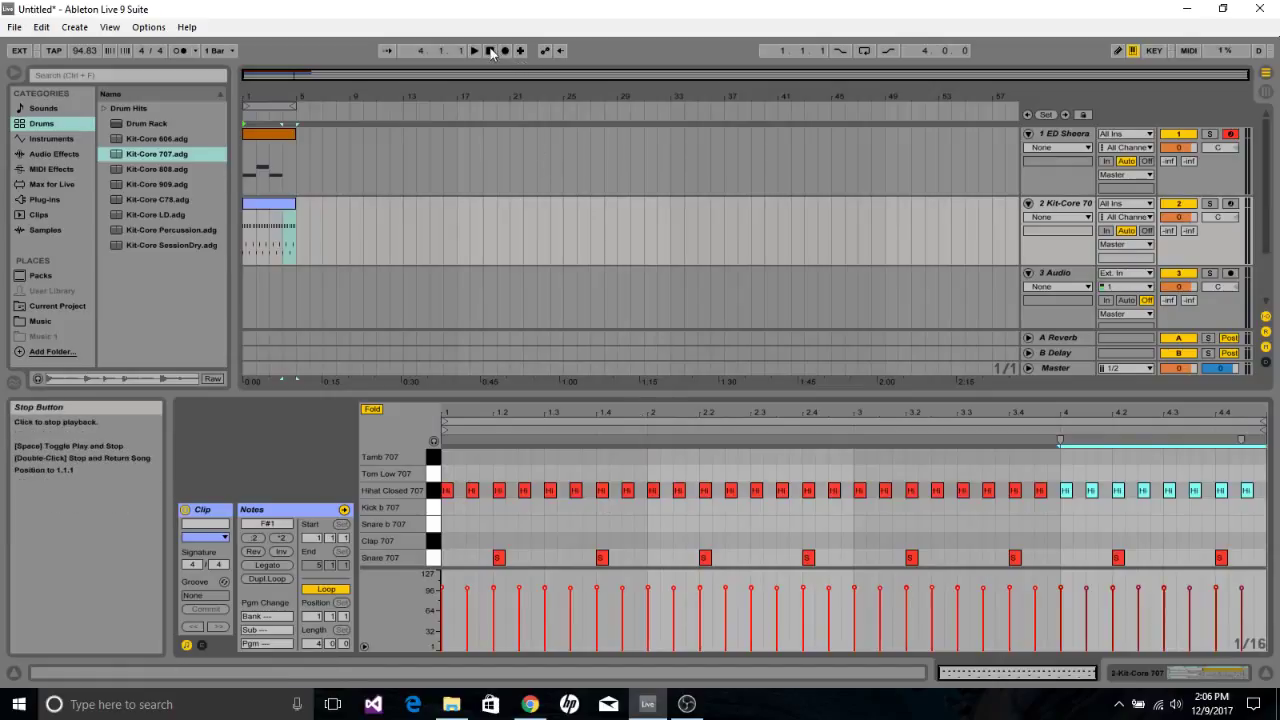
Audition the drum beat, then delete the old clip from track 1.
{"action": "left_click", "coordinate": [474, 50]}
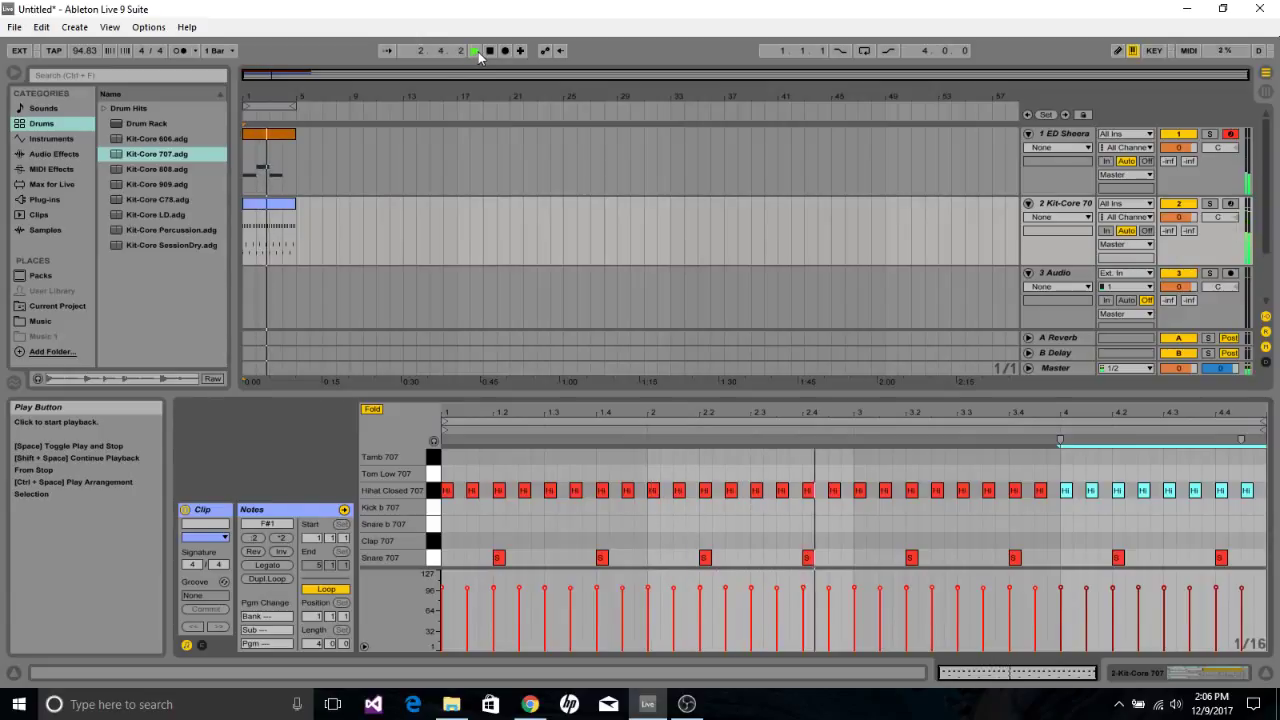
{"action": "left_click", "coordinate": [488, 51]}
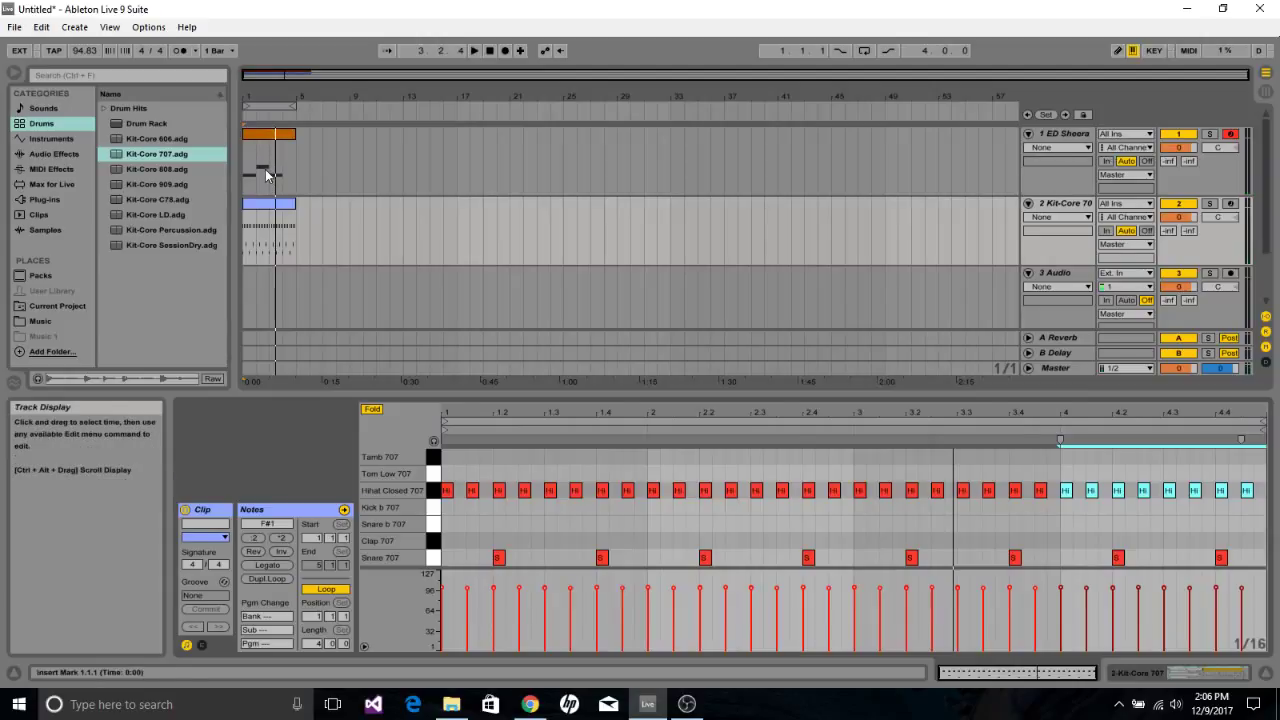
{"action": "left_click", "coordinate": [270, 138]}
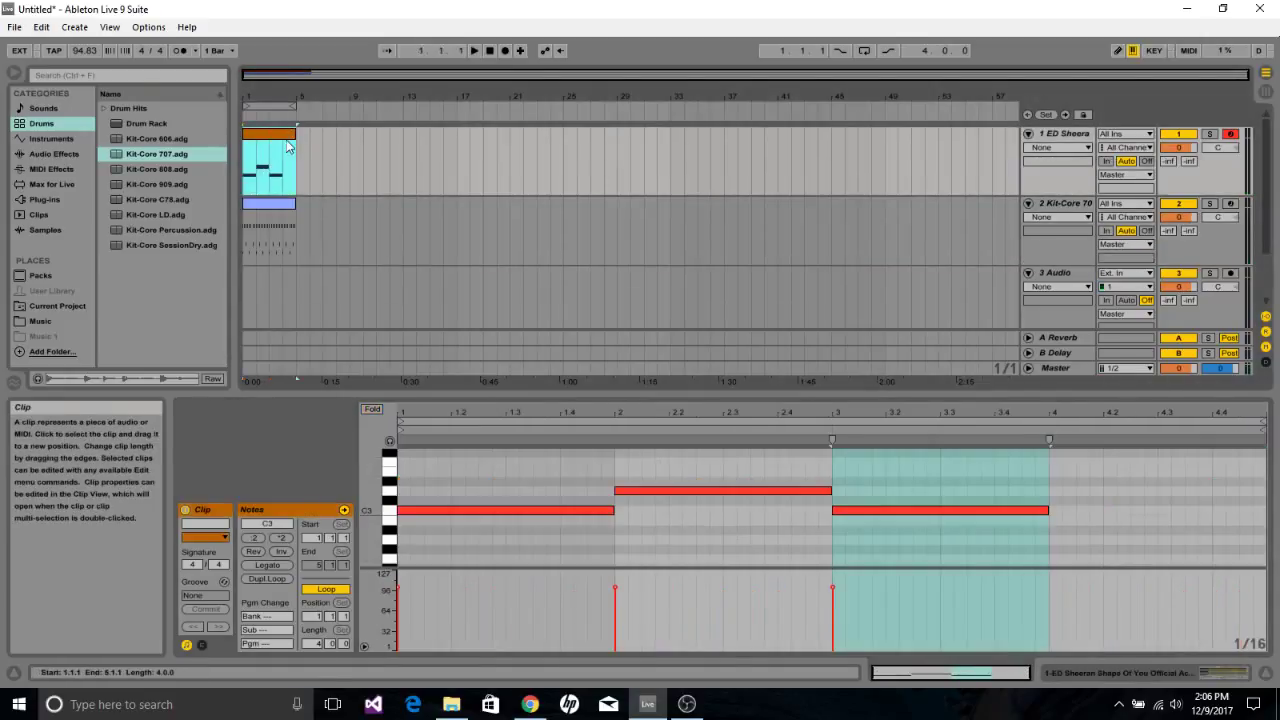
{"action": "key", "text": "Delete"}
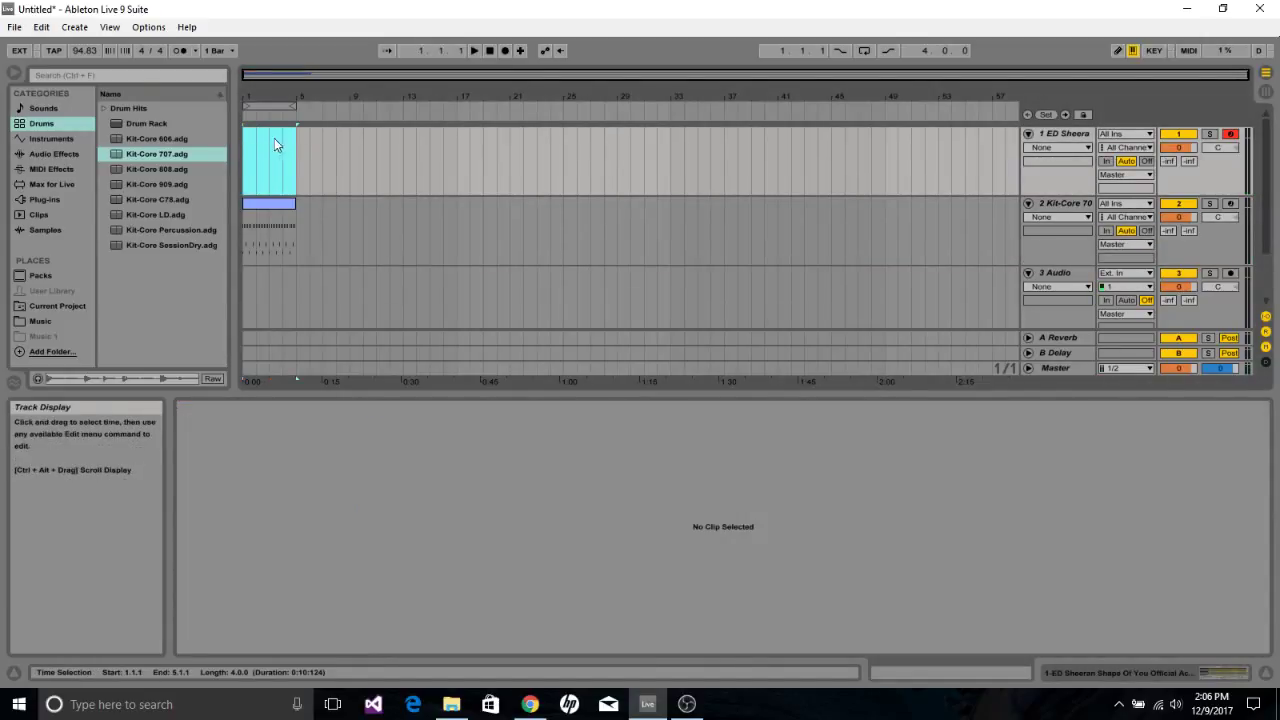
Insert an empty MIDI clip spanning bars 1 to 21 on track 1.
{"action": "left_click_drag", "start_coordinate": [250, 145], "coordinate": [493, 137]}
{"action": "right_click", "coordinate": [506, 138]}
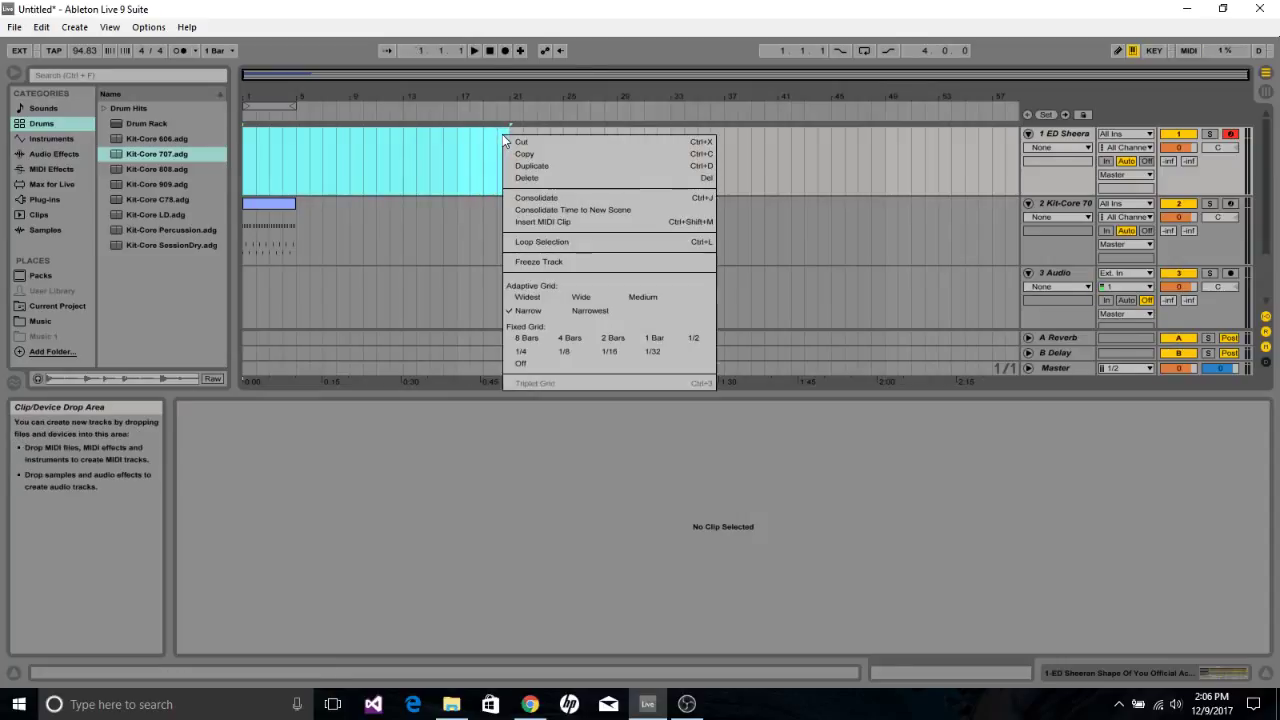
{"action": "left_click", "coordinate": [515, 227]}
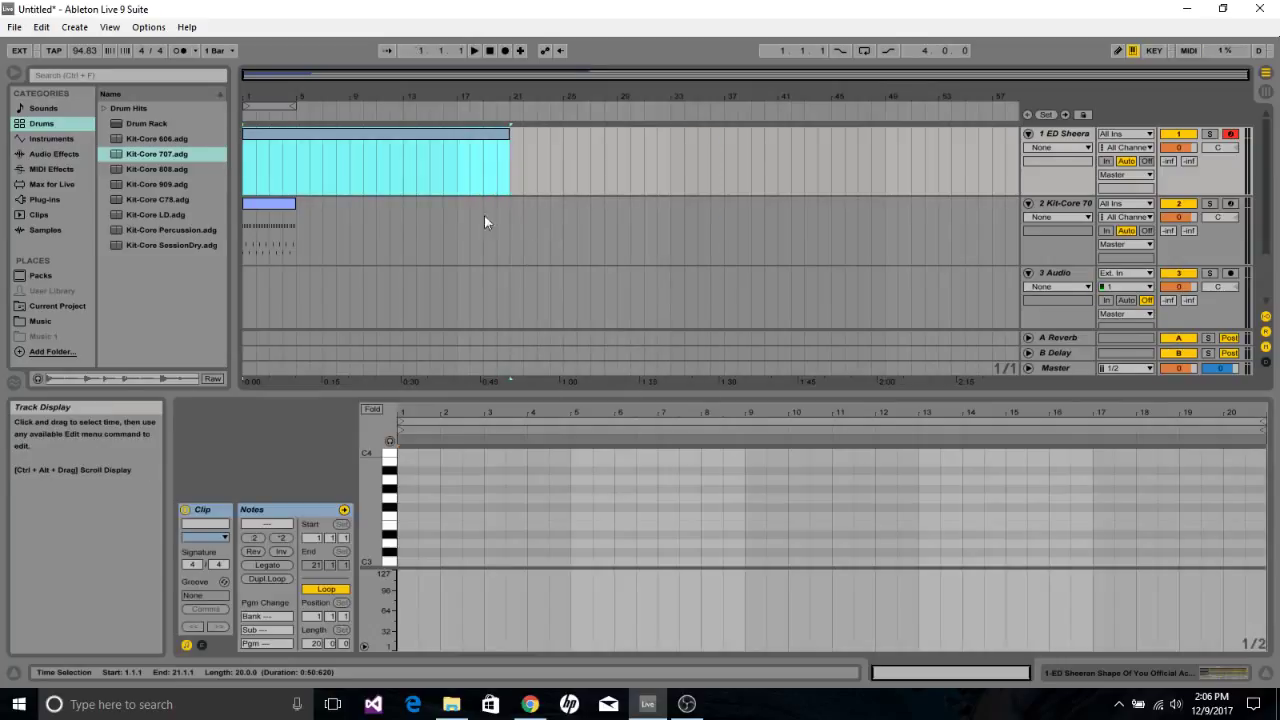
Duplicate the Kit-Core 707 drum clip on track 2 with Ctrl+D until it reaches bar 21.
{"action": "left_click", "coordinate": [284, 204]}
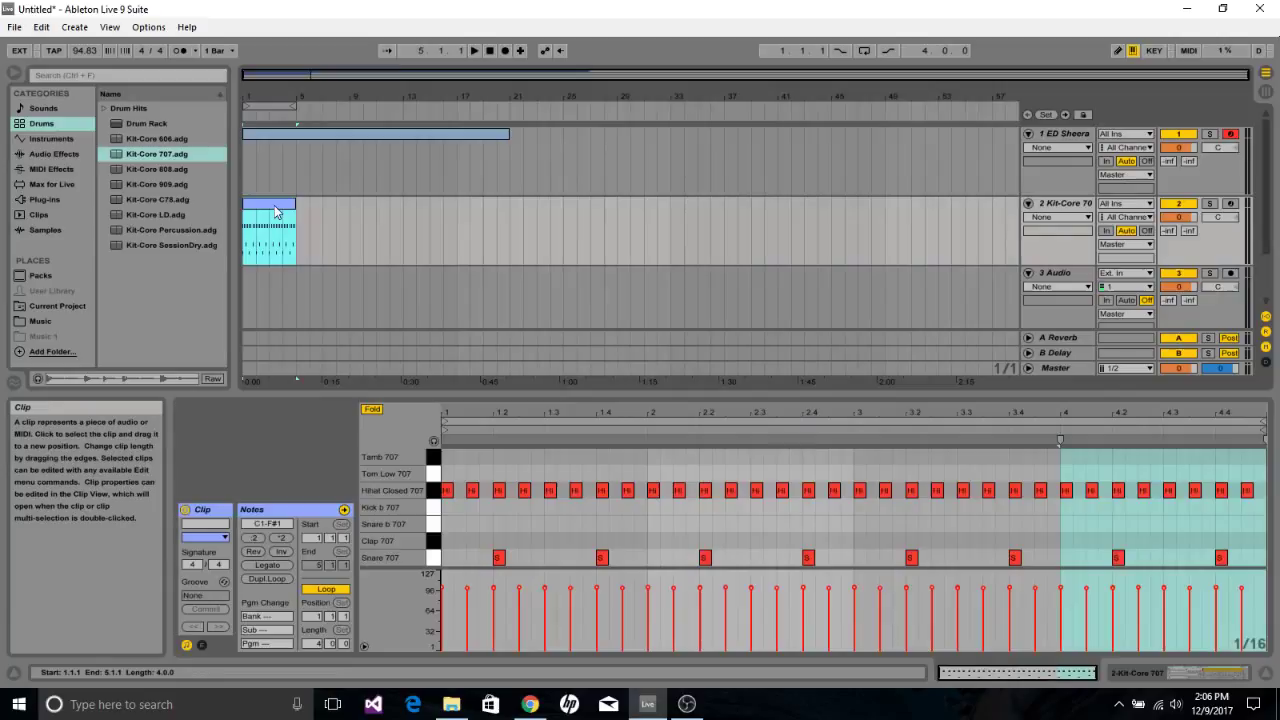
{"action": "key", "text": "ctrl+d"}
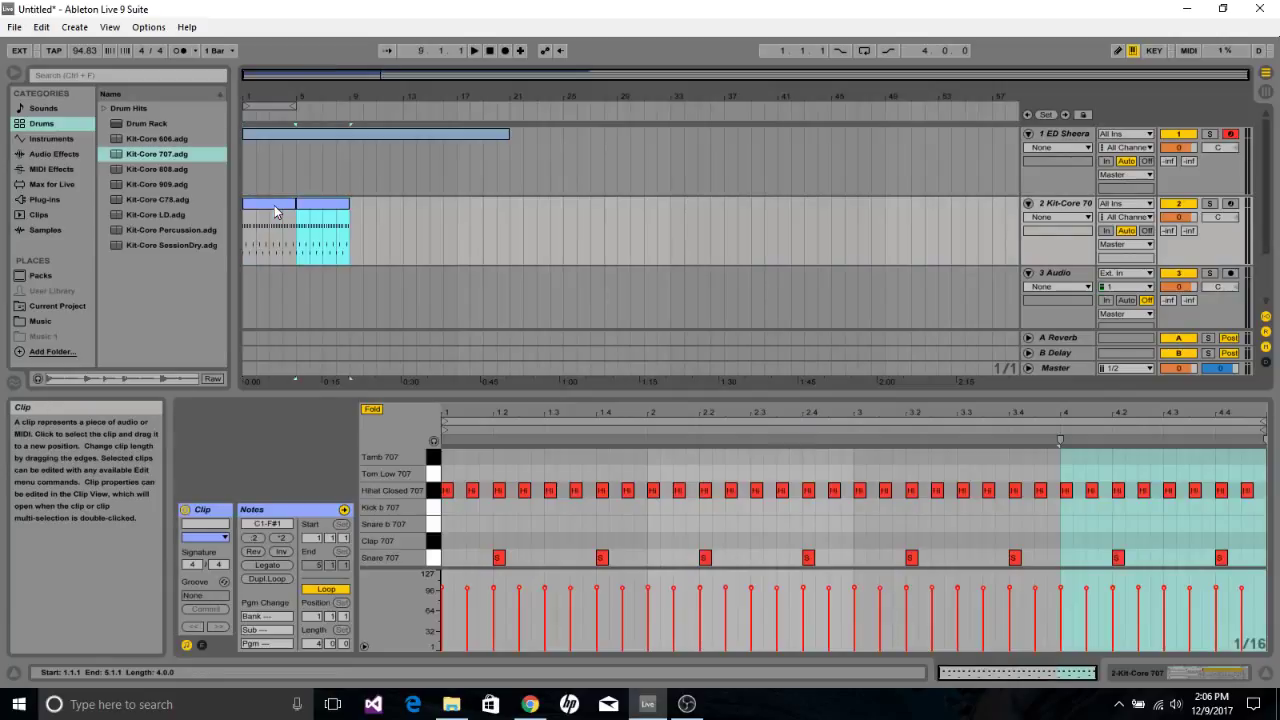
{"action": "key", "text": "ctrl+d"}
{"action": "key", "text": "ctrl+d"}
{"action": "key", "text": "ctrl+d"}
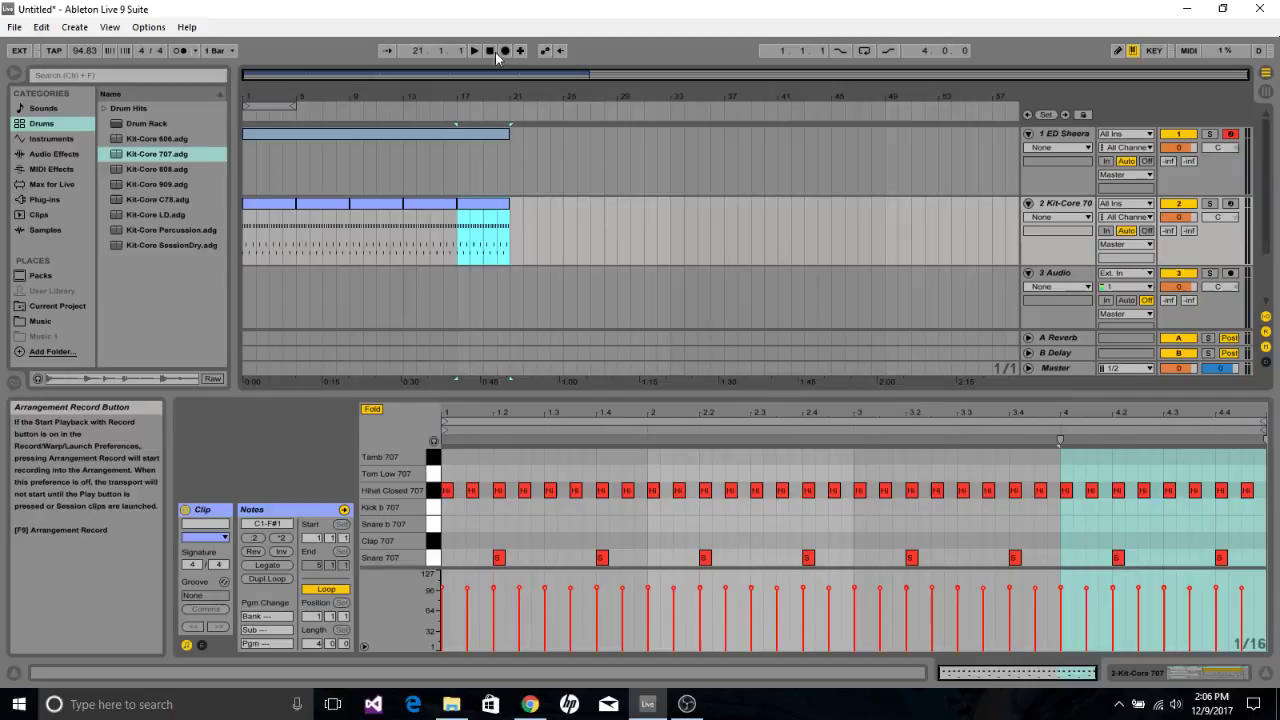
Start Arrangement recording and play the vocal melody on the MIDI controller after the count-in.
{"action": "left_click", "coordinate": [492, 49]}
{"action": "left_click", "coordinate": [501, 53]}
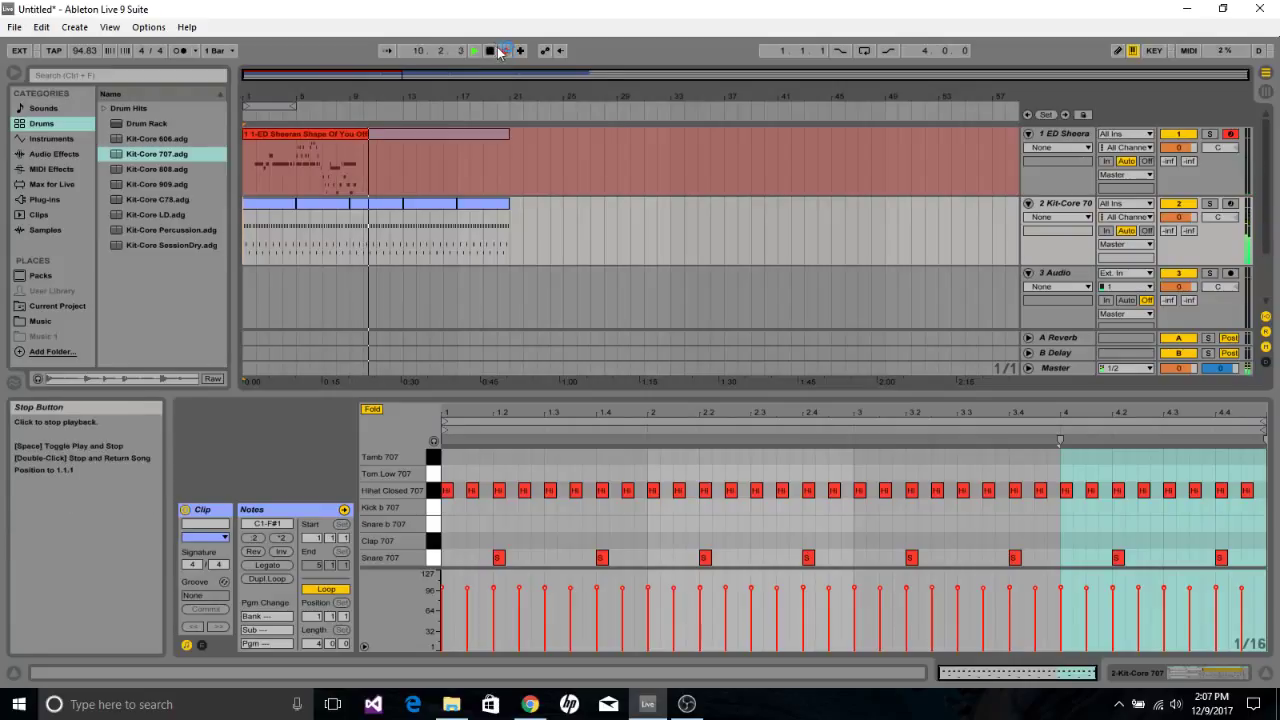
Stop recording, then play back while viewing the recorded melody clip in the MIDI Note Editor.
{"action": "left_click", "coordinate": [497, 49]}
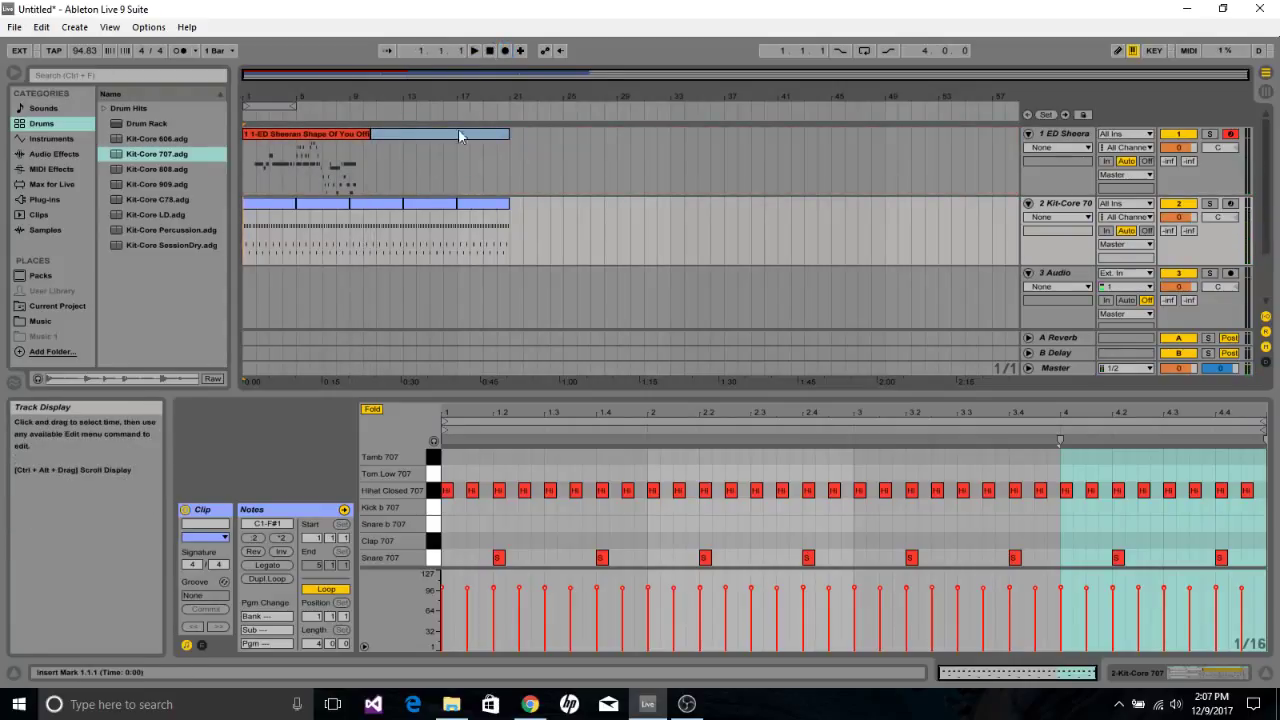
{"action": "left_click", "coordinate": [474, 50]}
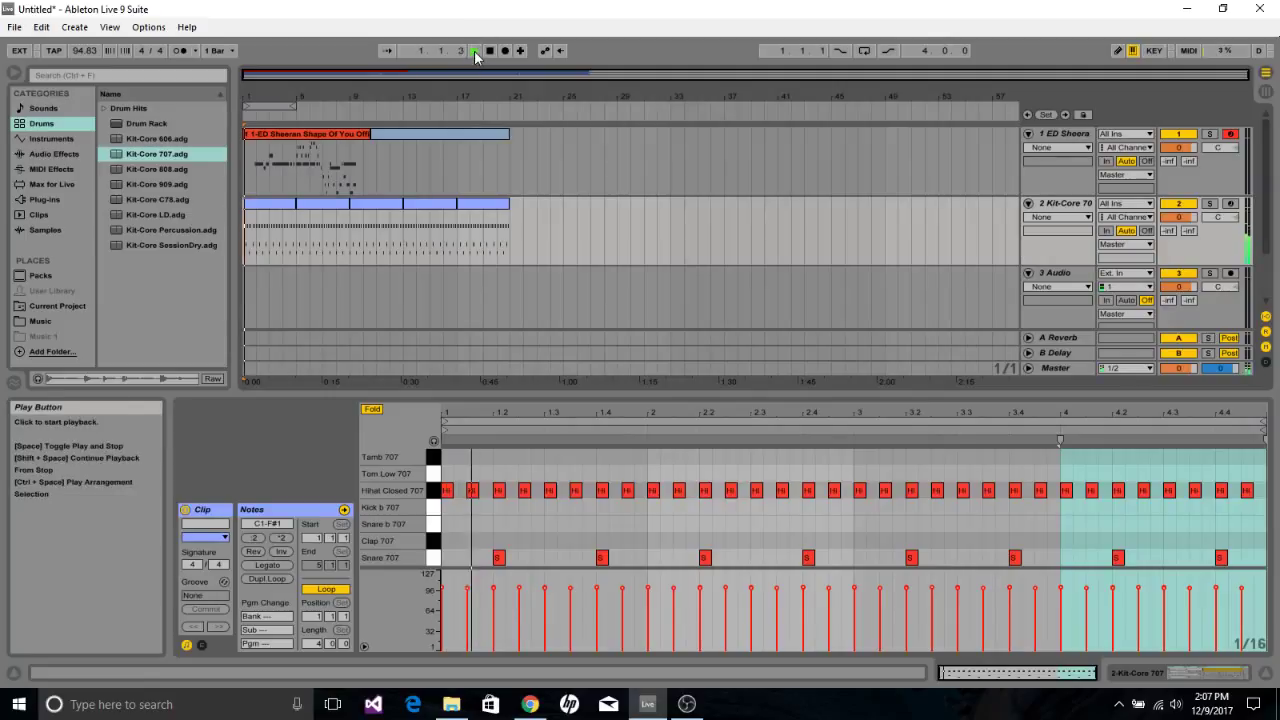
{"action": "left_click", "coordinate": [323, 136]}
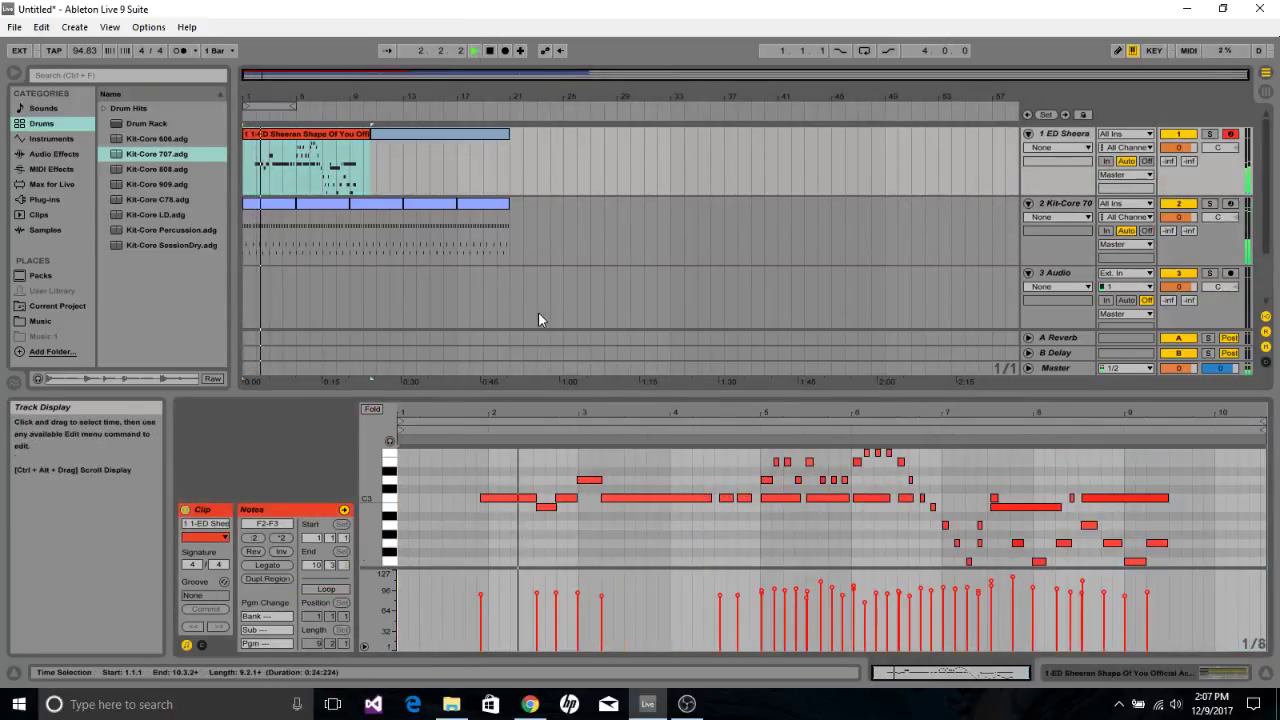
{"action": "left_click", "coordinate": [559, 410]}
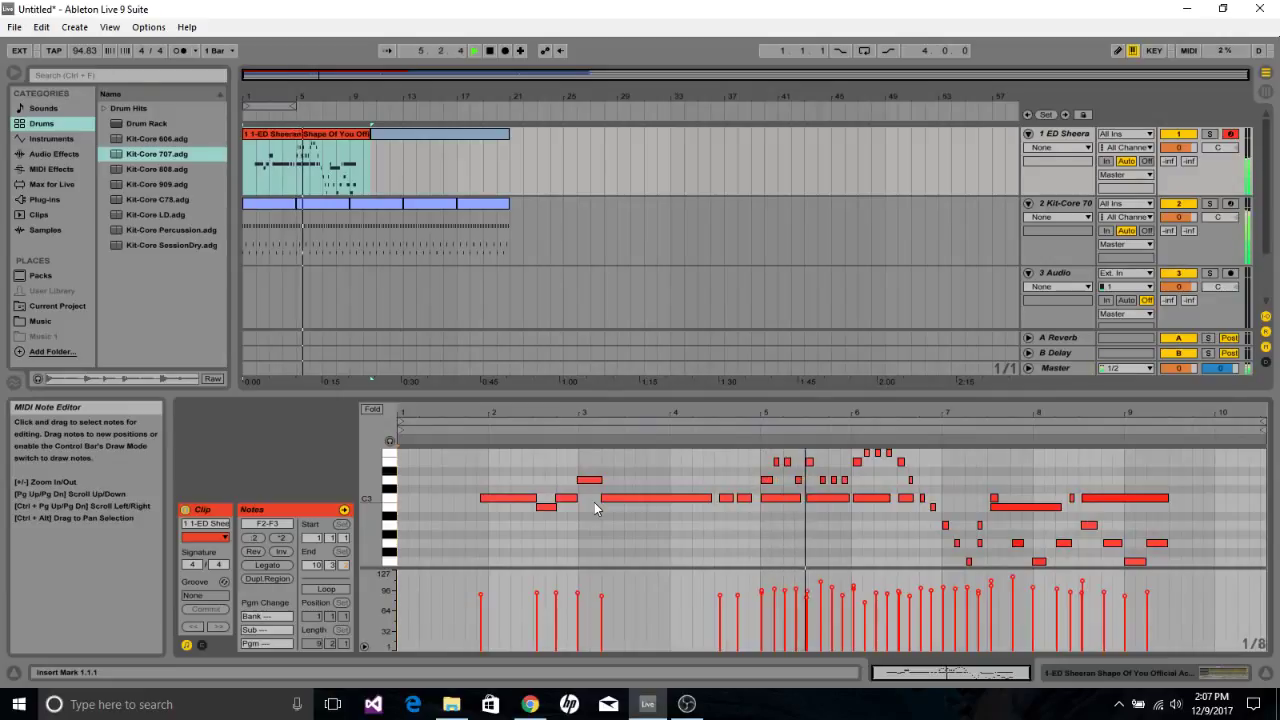
{"action": "left_click", "coordinate": [490, 51]}
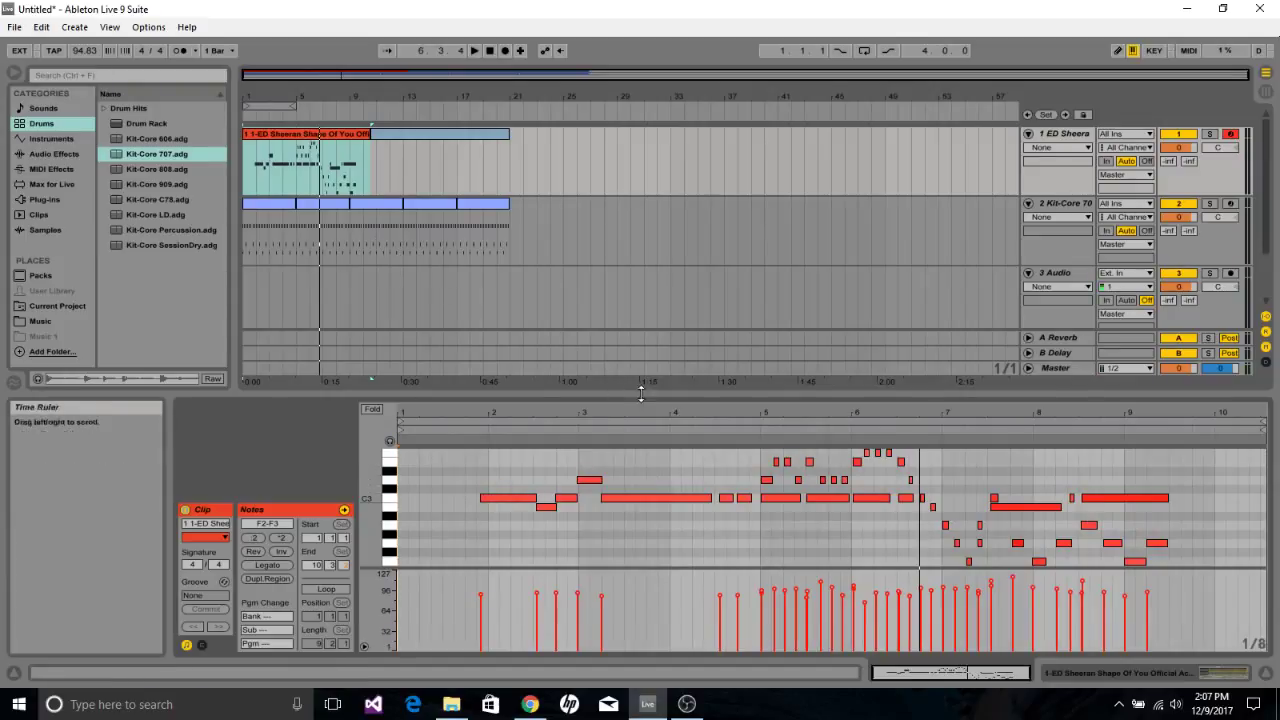
Zoom the note editor to show bars 1–10 and marquee-select every note from bar 5 onward.
{"action": "mouse_move", "coordinate": [647, 416]}
{"action": "left_mouse_down"}
{"action": "mouse_move", "coordinate": [647, 460]}
{"action": "mouse_move", "coordinate": [727, 410]}
{"action": "mouse_move", "coordinate": [729, 443]}
{"action": "left_mouse_up"}
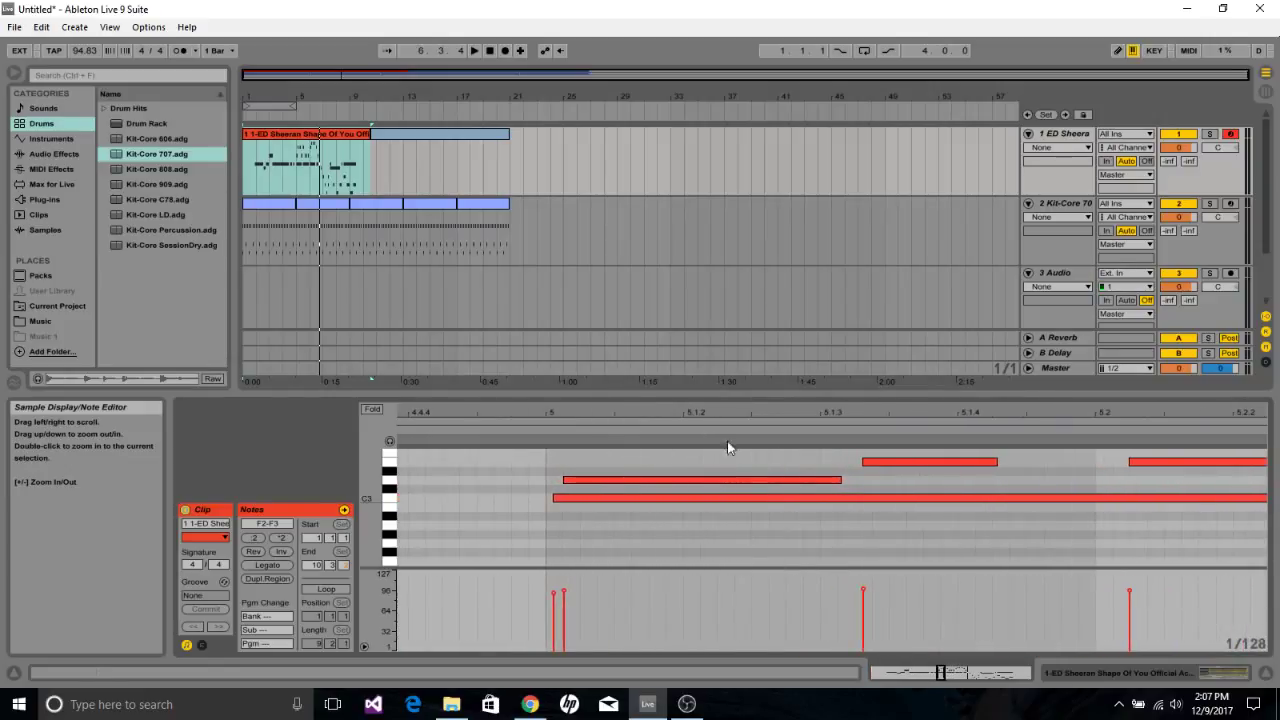
{"action": "left_click", "coordinate": [556, 500]}
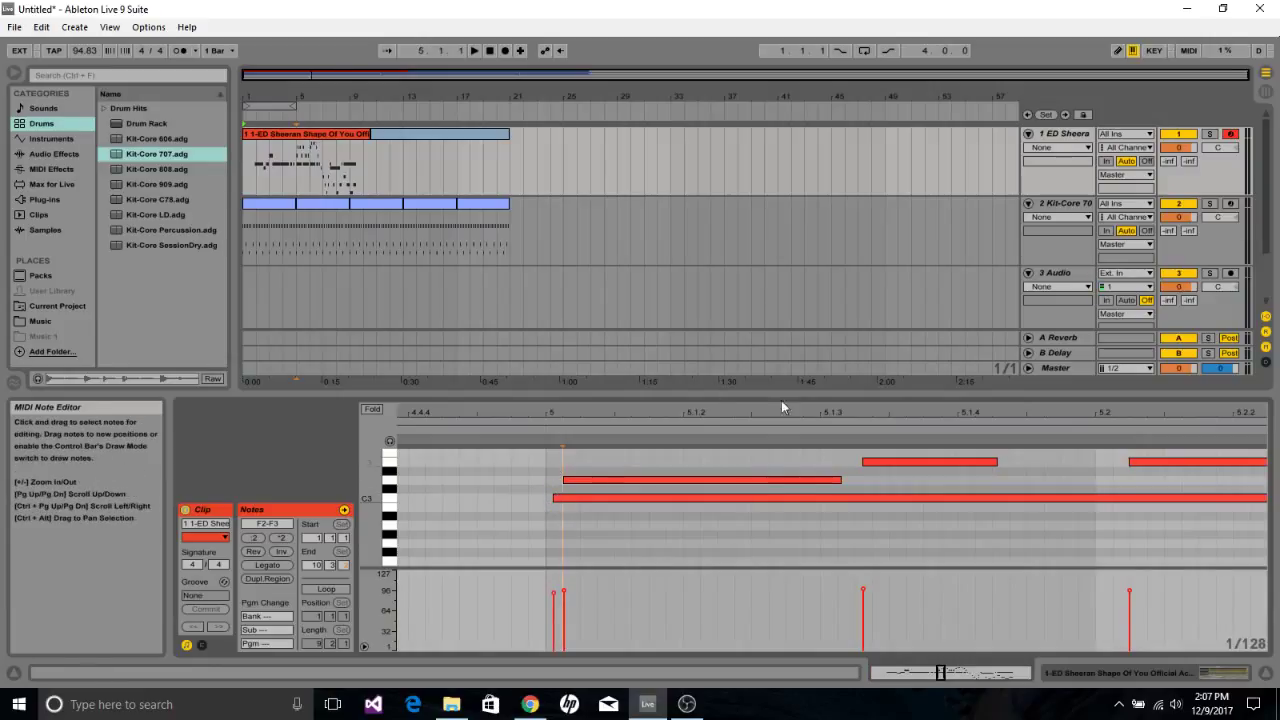
{"action": "mouse_move", "coordinate": [903, 417]}
{"action": "left_mouse_down"}
{"action": "mouse_move", "coordinate": [903, 360]}
{"action": "mouse_move", "coordinate": [900, 385]}
{"action": "left_mouse_up"}
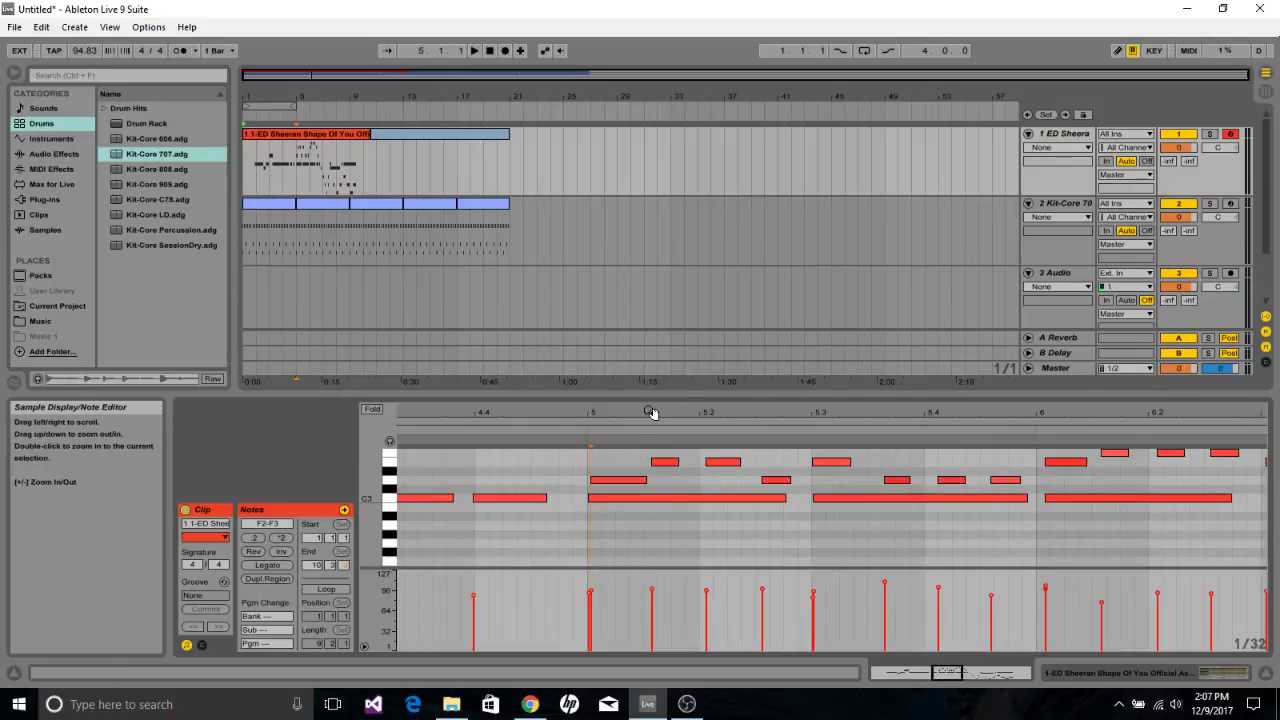
{"action": "left_click_drag", "start_coordinate": [650, 413], "coordinate": [778, 413]}
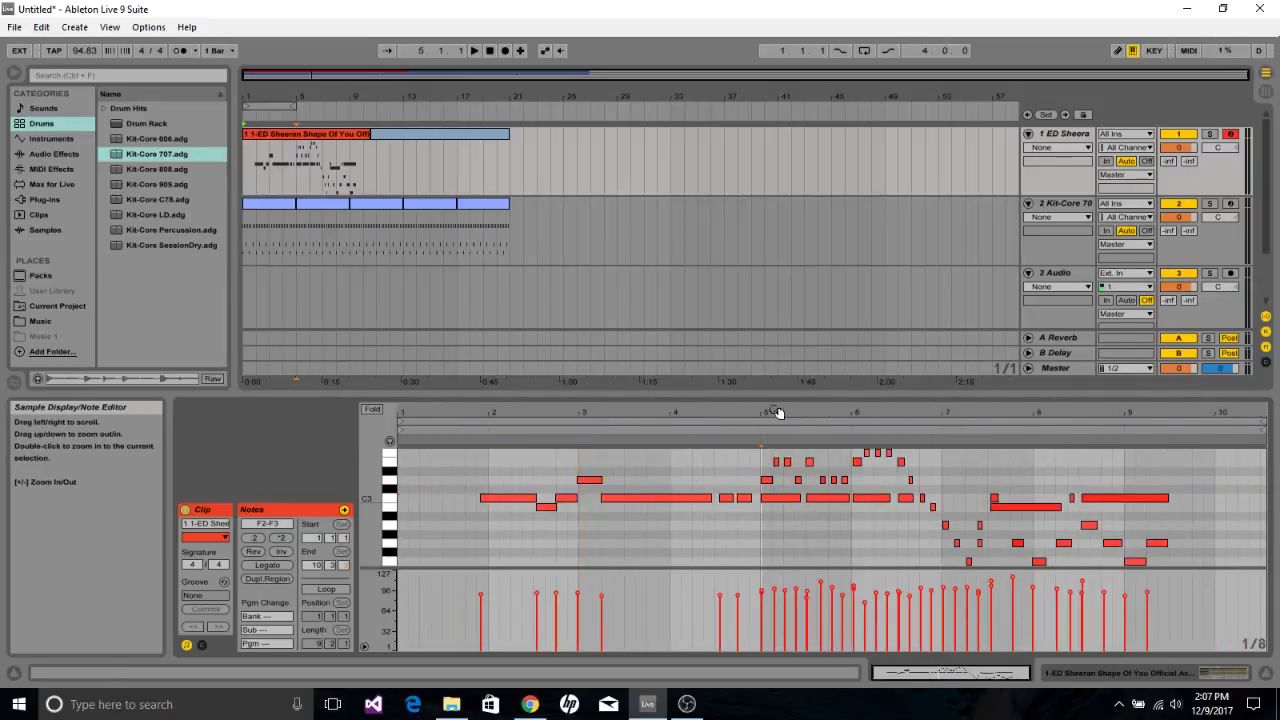
{"action": "left_click", "coordinate": [814, 414]}
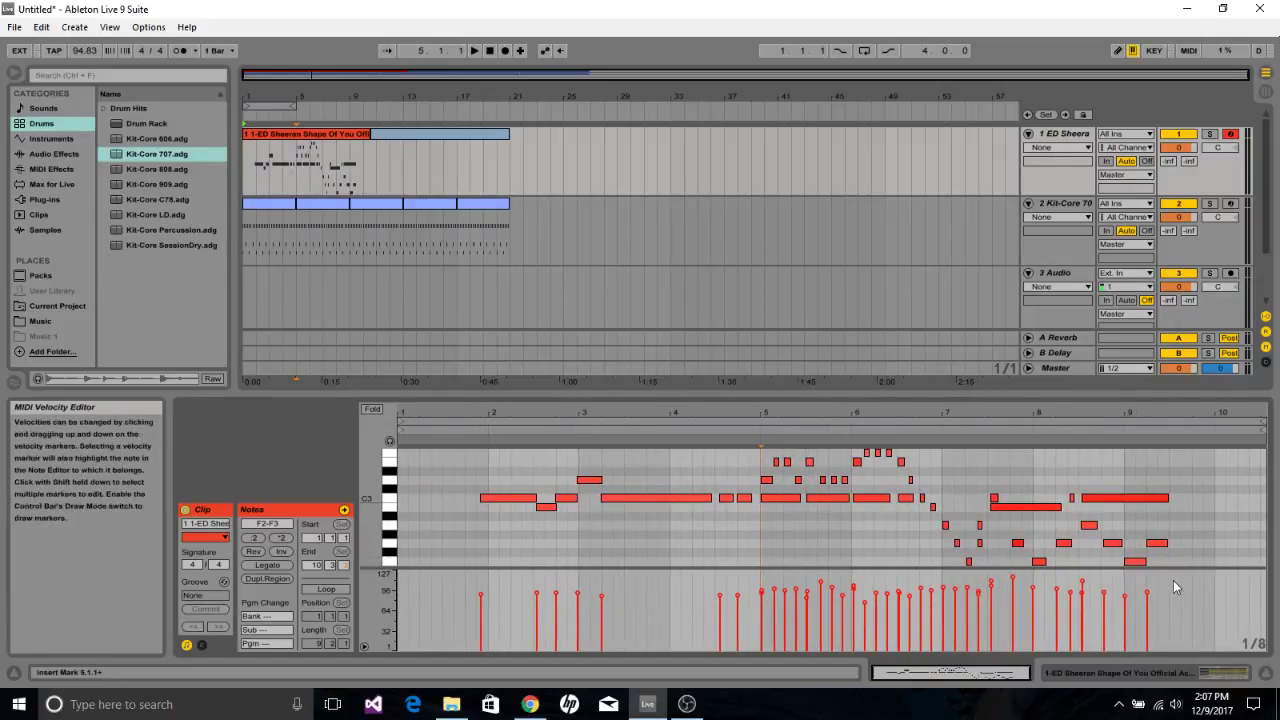
{"action": "left_click_drag", "start_coordinate": [1180, 561], "coordinate": [763, 460]}
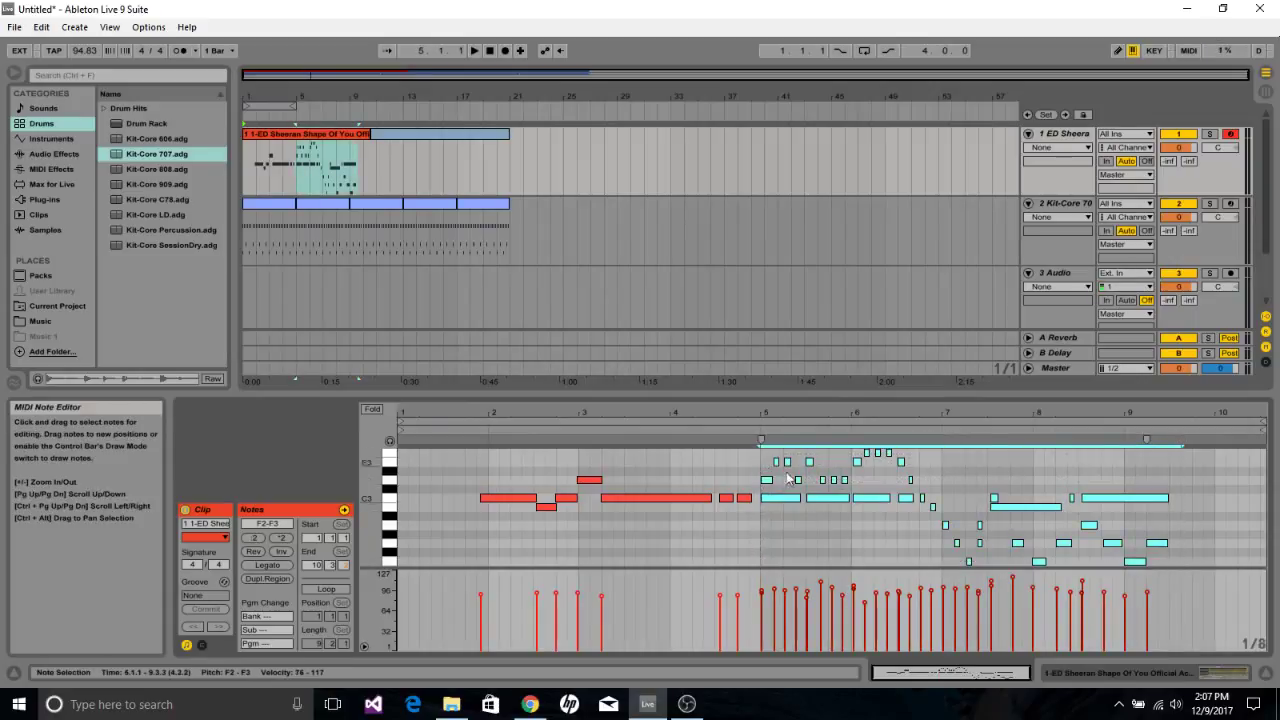
Quantize the selected notes from bar 5 onward, then delete the stray notes before bar 5.
{"action": "right_click", "coordinate": [794, 500]}
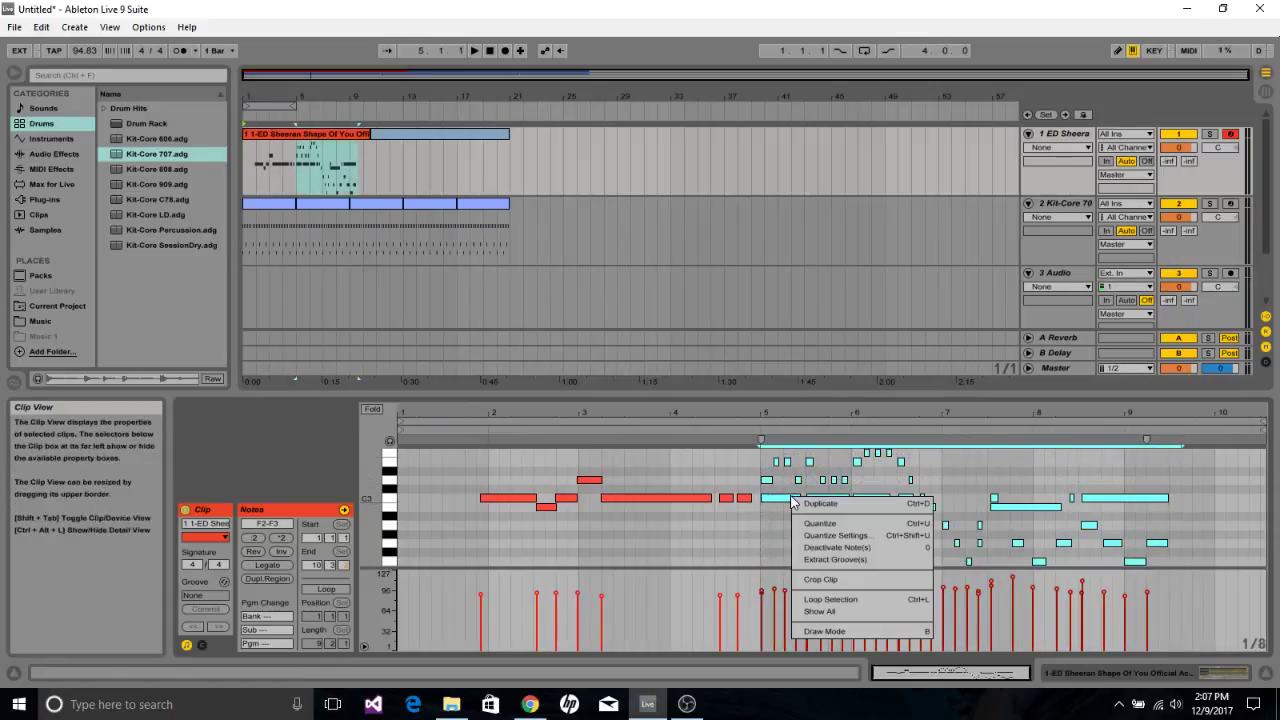
{"action": "left_click", "coordinate": [851, 524]}
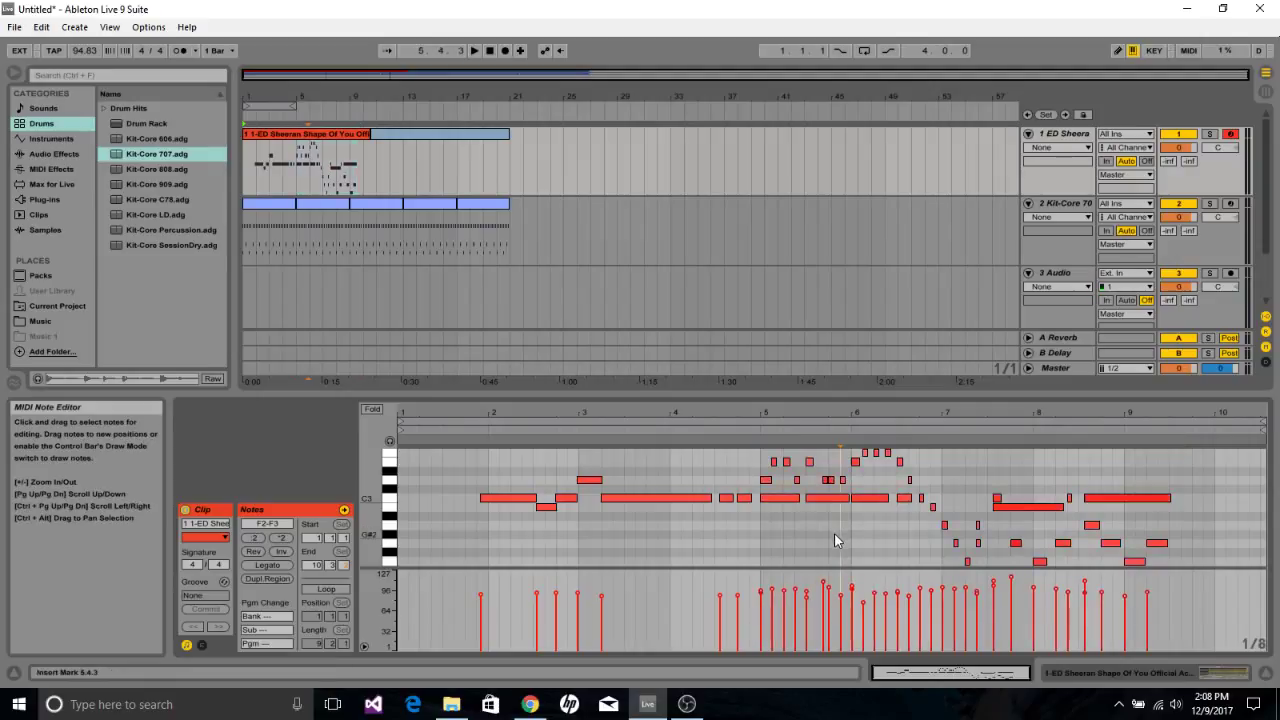
{"action": "left_click_drag", "start_coordinate": [825, 418], "coordinate": [830, 480]}
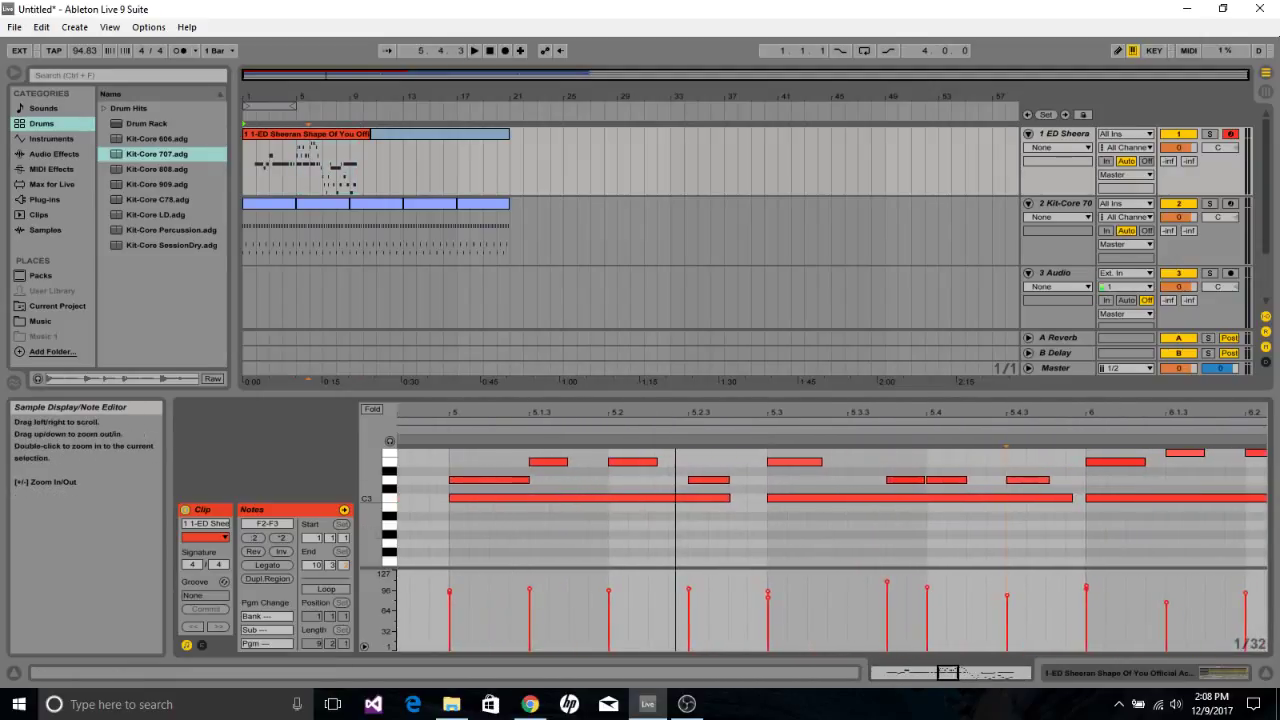
{"action": "left_click_drag", "start_coordinate": [822, 418], "coordinate": [822, 380]}
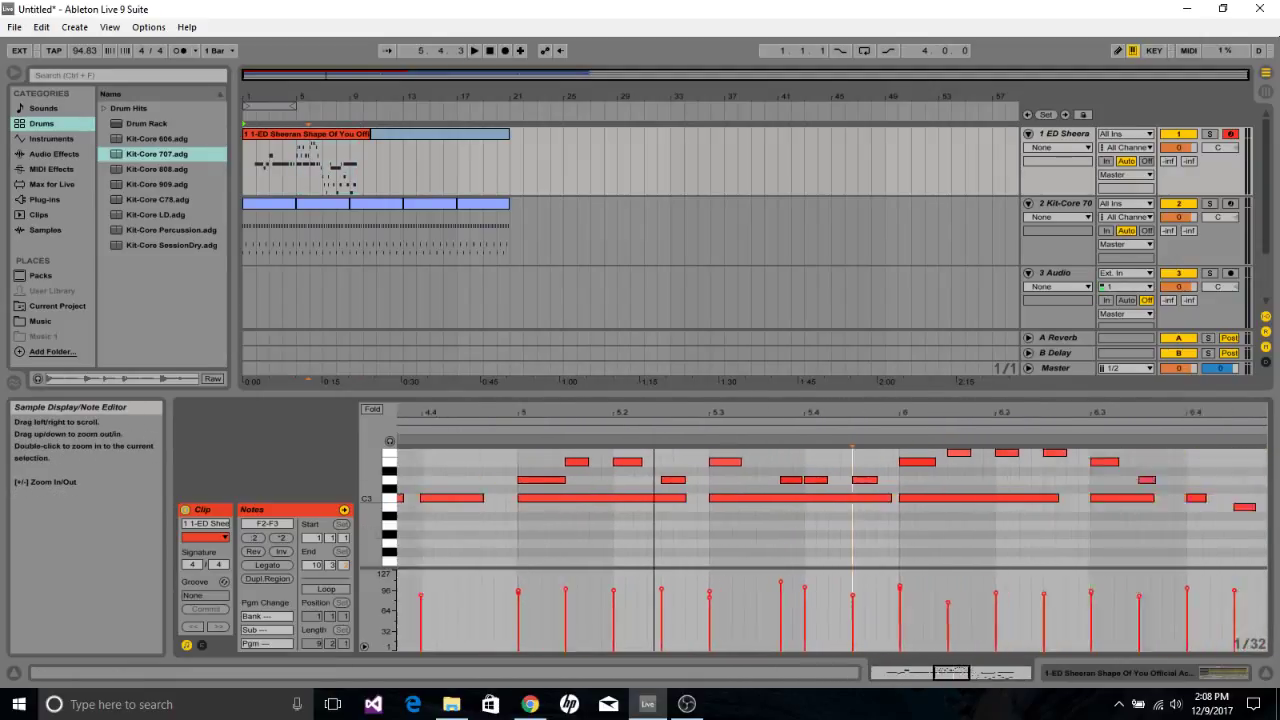
{"action": "left_click_drag", "start_coordinate": [569, 516], "coordinate": [753, 551]}
{"action": "key", "text": "Delete"}
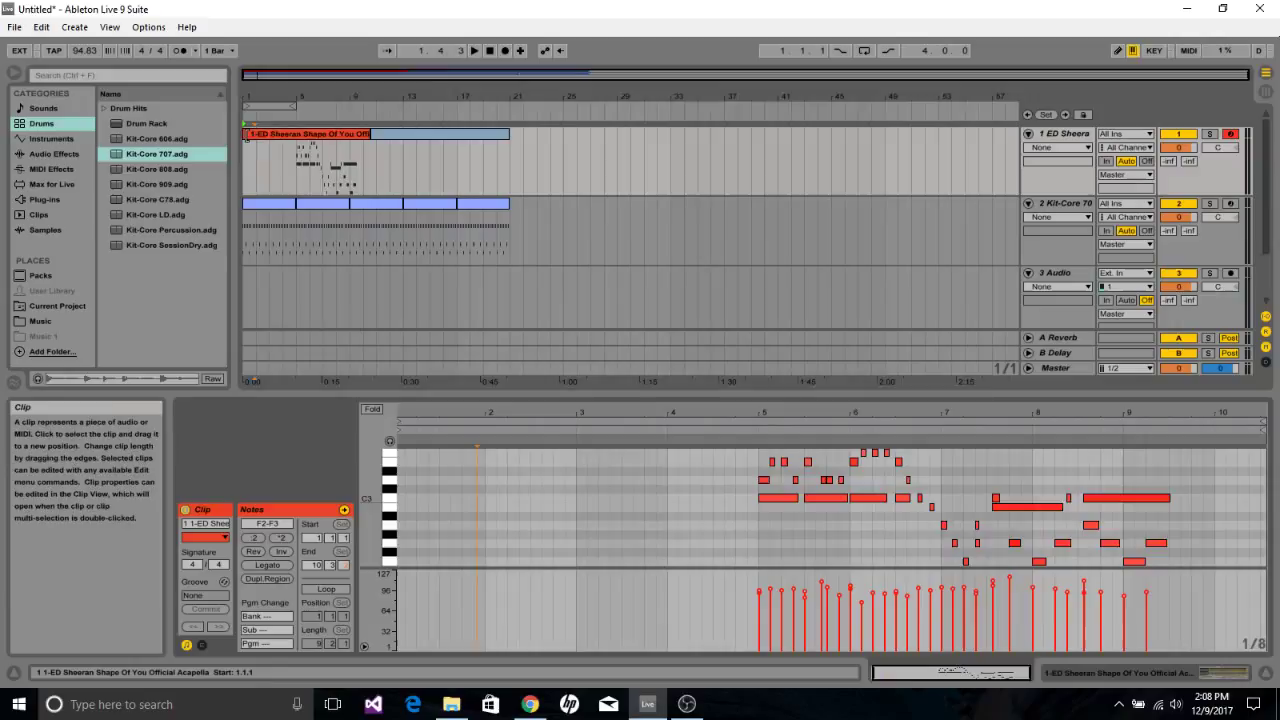
Drag the acapella clip's start to bar 5 and play it back, viewing bars 6–10.
{"action": "left_click_drag", "start_coordinate": [244, 150], "coordinate": [298, 148]}
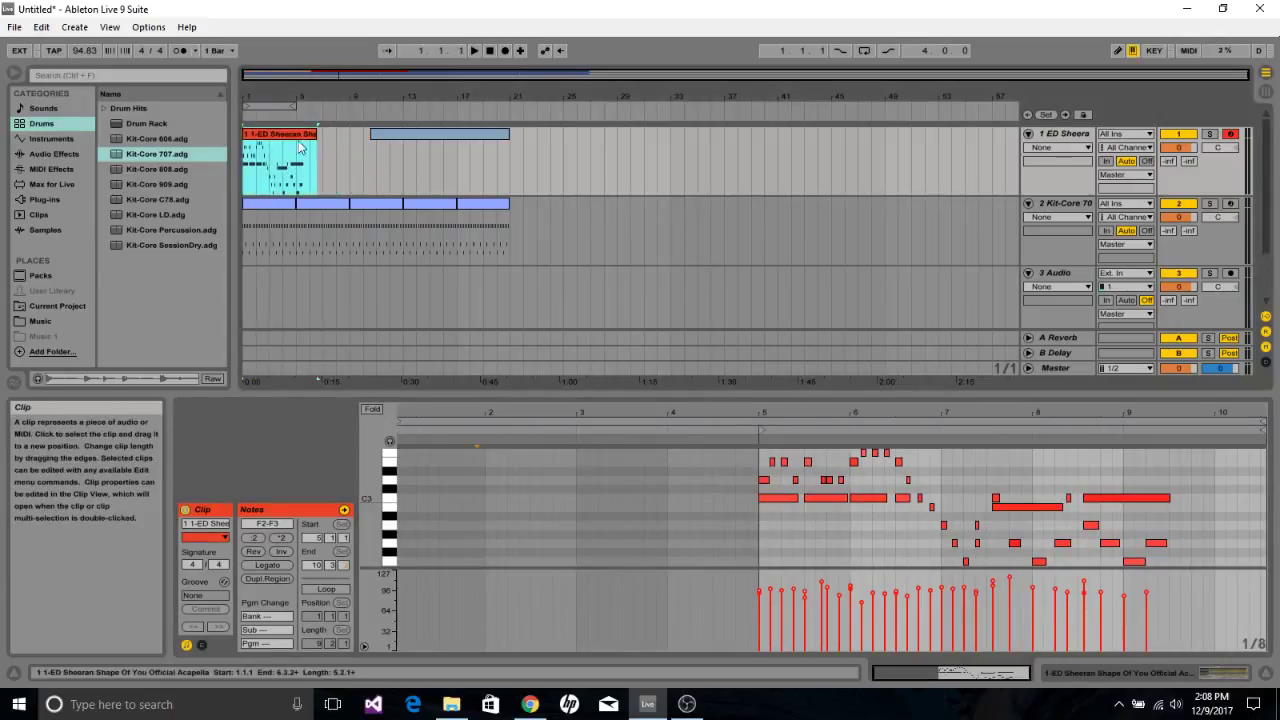
{"action": "left_click", "coordinate": [489, 52]}
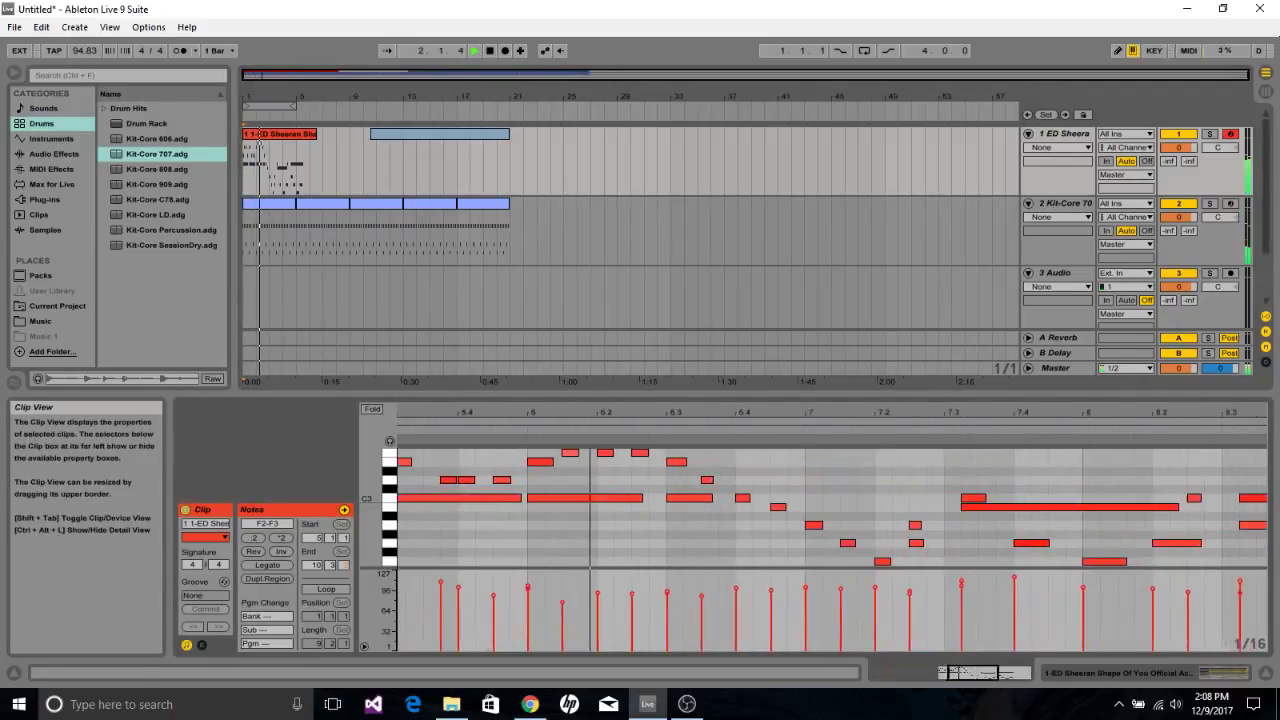
{"action": "left_click_drag", "start_coordinate": [717, 410], "coordinate": [717, 420]}
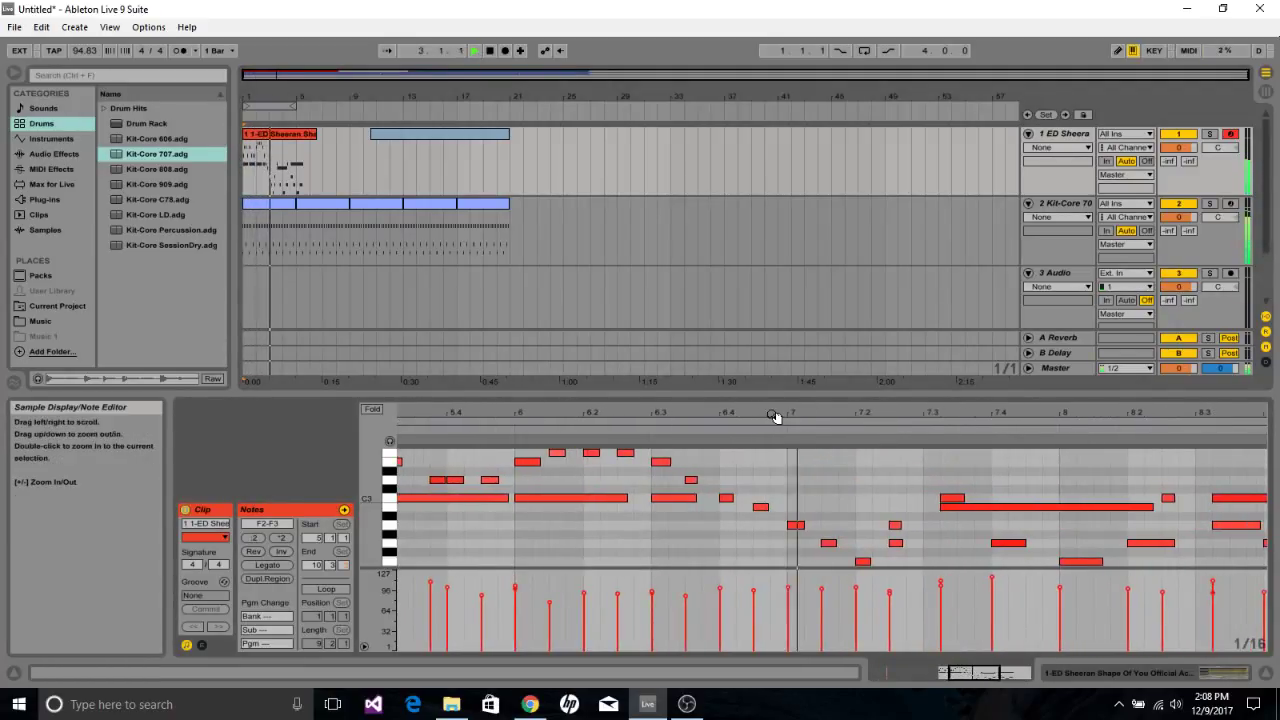
{"action": "left_click_drag", "start_coordinate": [775, 416], "coordinate": [670, 416]}
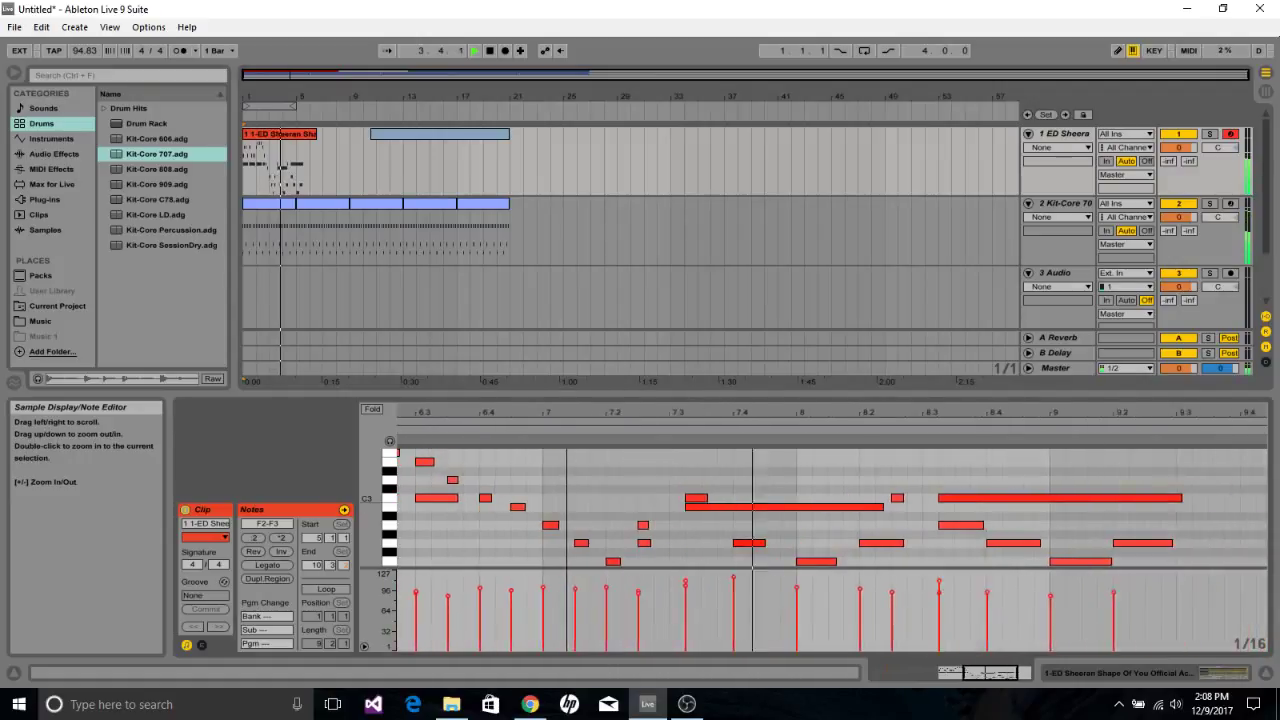
{"action": "left_click", "coordinate": [489, 51]}
Nudge the two notes near bar 7.3 and shift the small A2 note one 1/16 step later.
{"action": "mouse_move", "coordinate": [653, 481]}
{"action": "left_mouse_down"}
{"action": "mouse_move", "coordinate": [703, 535]}
{"action": "mouse_move", "coordinate": [666, 506]}
{"action": "left_mouse_up"}
{"action": "left_click", "coordinate": [666, 537]}
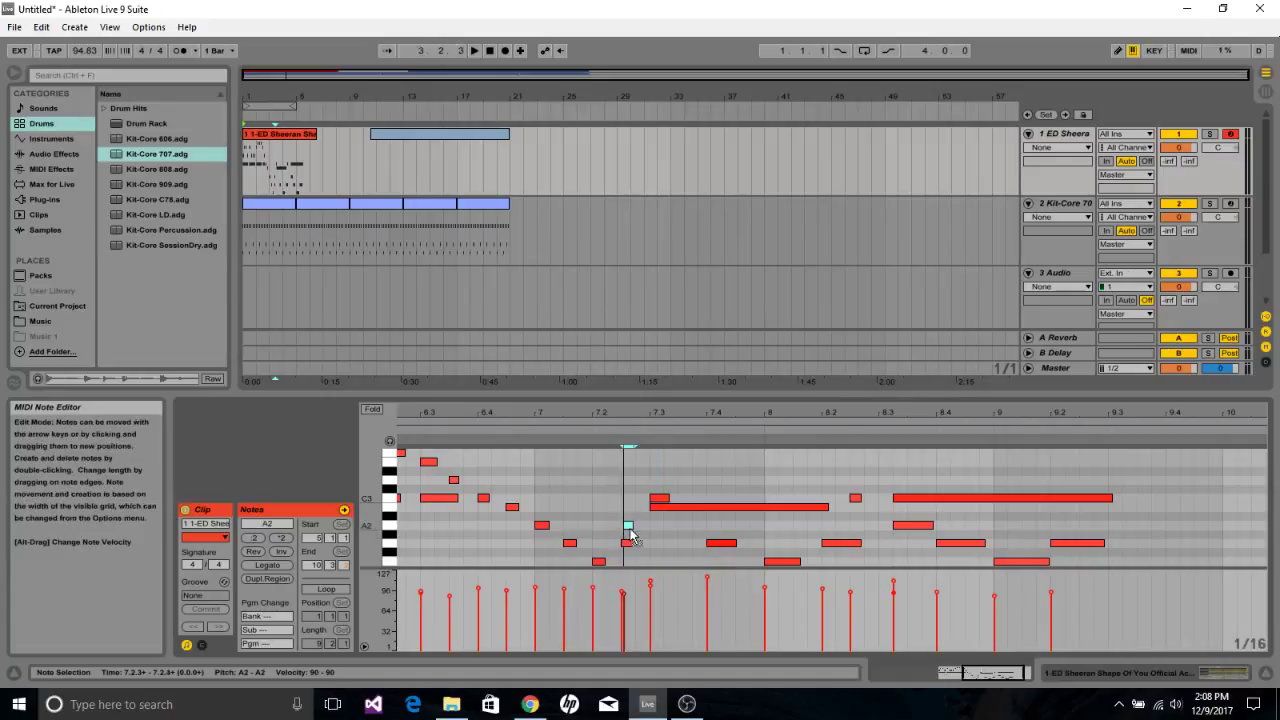
{"action": "left_click_drag", "start_coordinate": [626, 526], "coordinate": [641, 526]}
{"action": "left_click", "coordinate": [680, 540]}
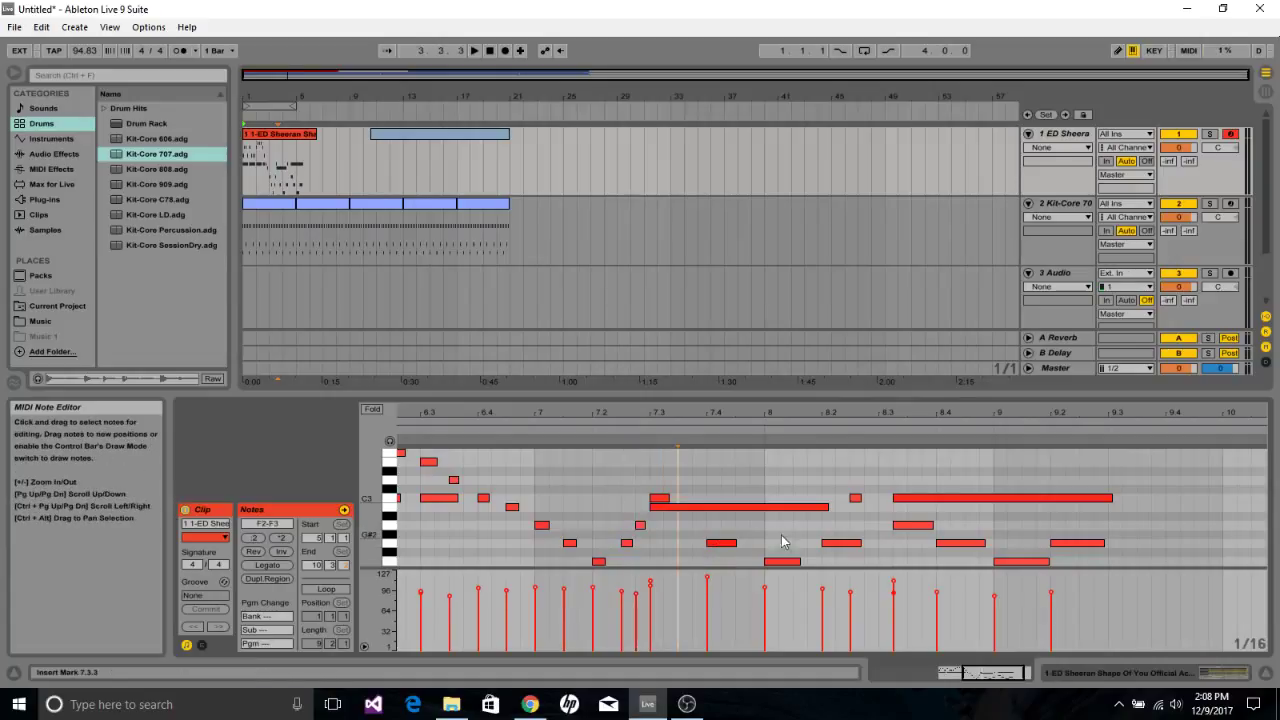
Move the notes from bar 8.3 to 9.2 one 1/16 step earlier, then start playback.
{"action": "left_click_drag", "start_coordinate": [852, 460], "coordinate": [1144, 586]}
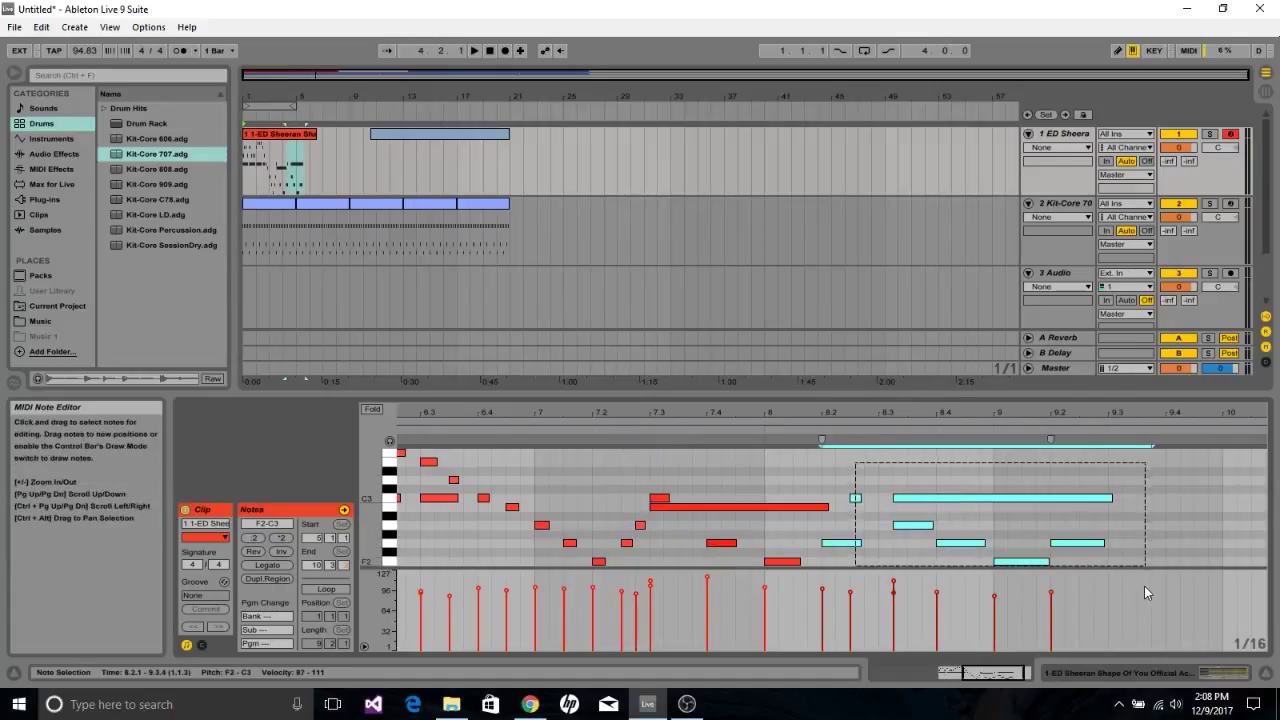
{"action": "left_click", "coordinate": [901, 487]}
{"action": "left_click_drag", "start_coordinate": [901, 486], "coordinate": [1035, 486]}
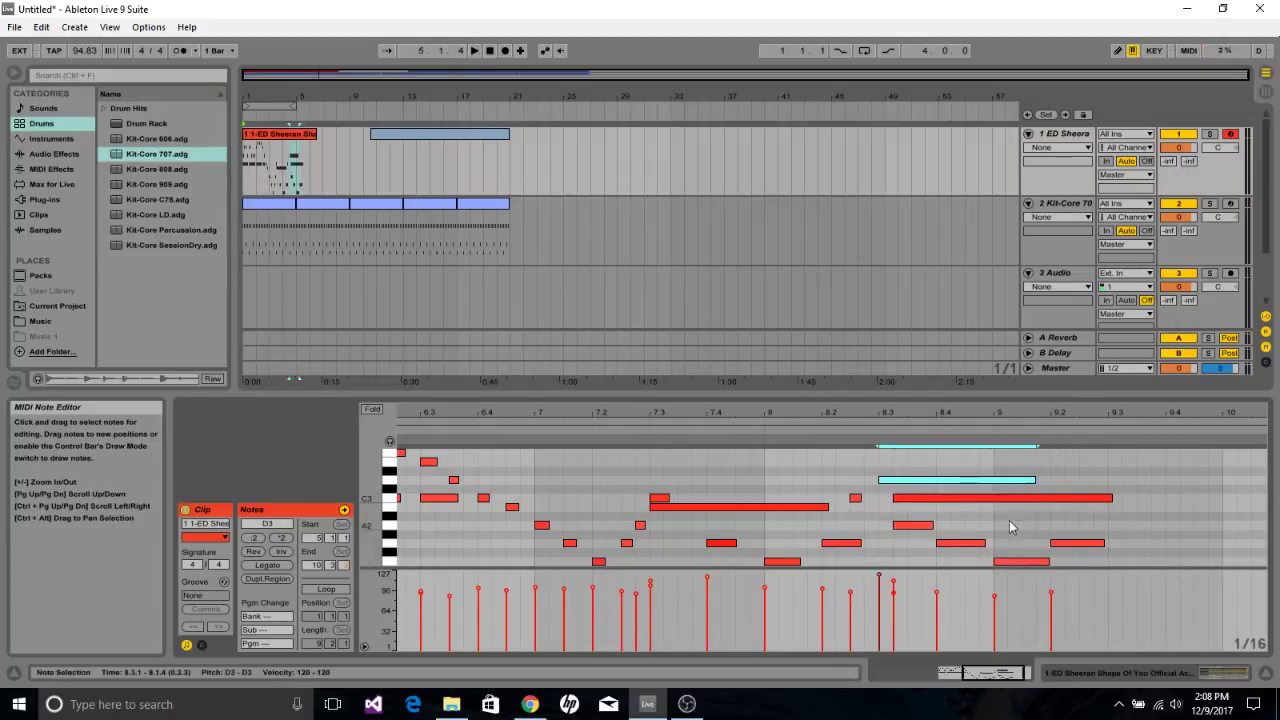
{"action": "double_click", "coordinate": [982, 487]}
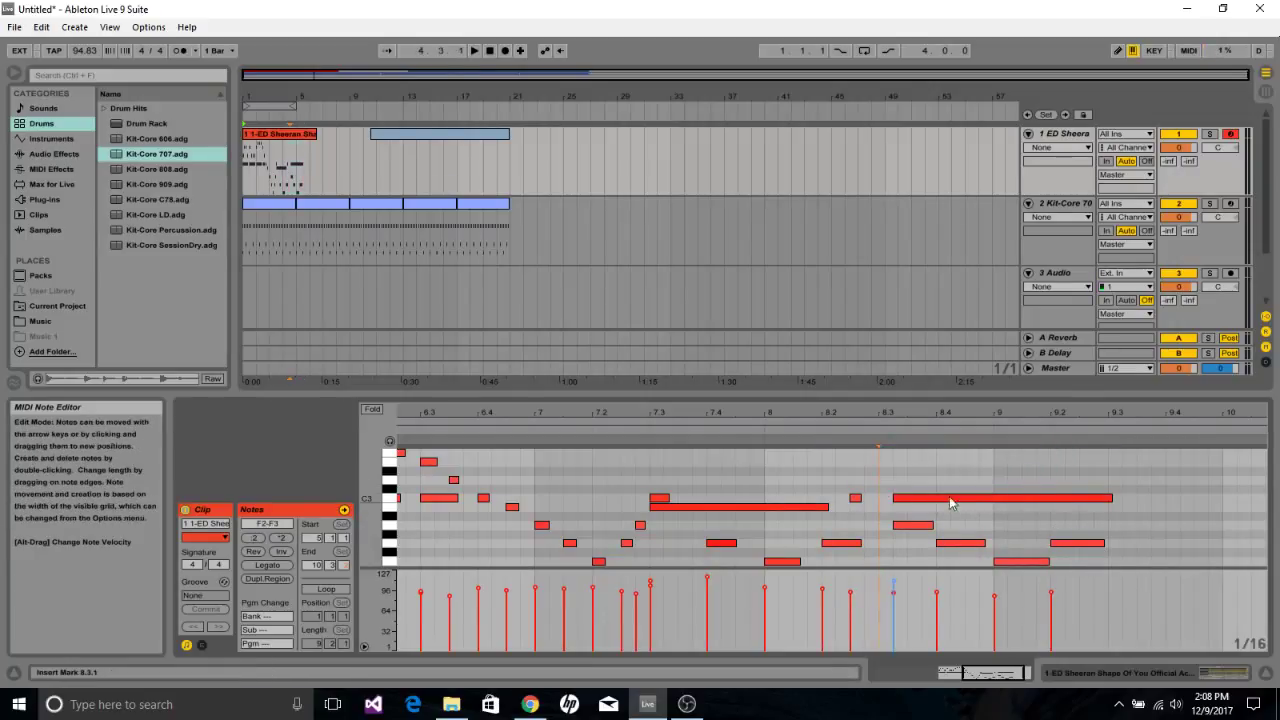
{"action": "left_click_drag", "start_coordinate": [905, 485], "coordinate": [1094, 572]}
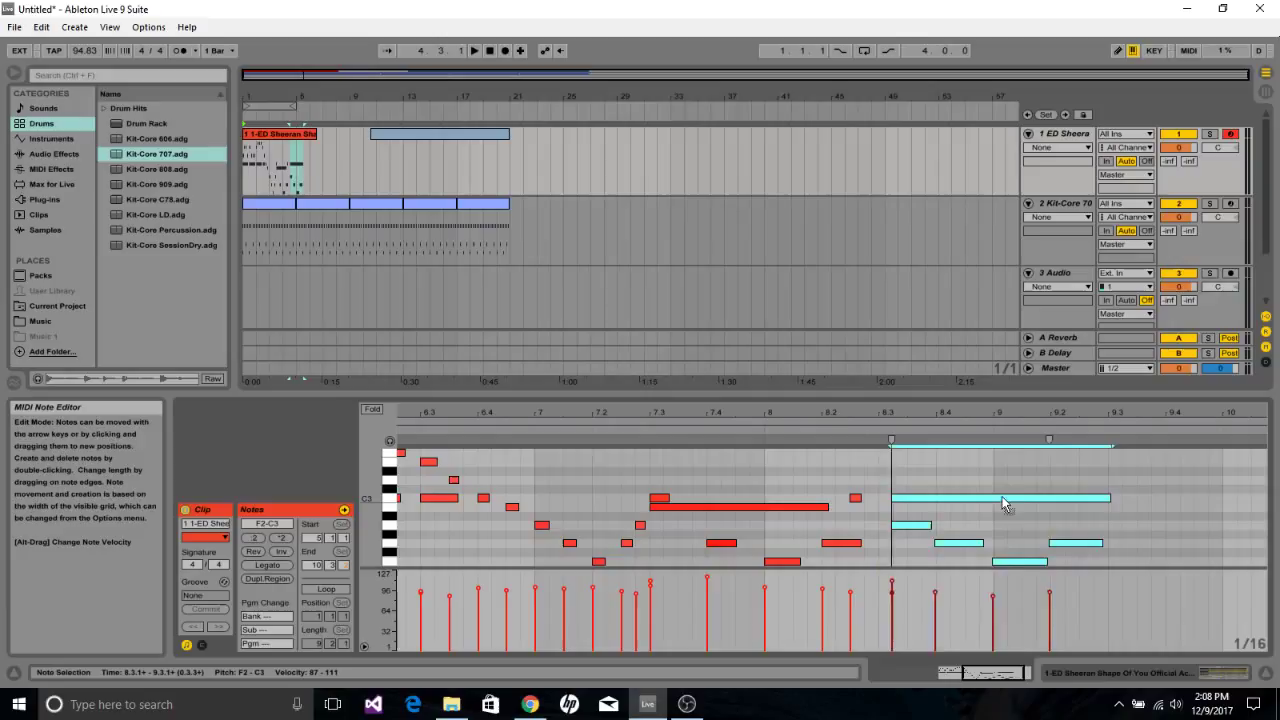
{"action": "left_click_drag", "start_coordinate": [1002, 497], "coordinate": [987, 497]}
{"action": "left_click", "coordinate": [899, 471]}
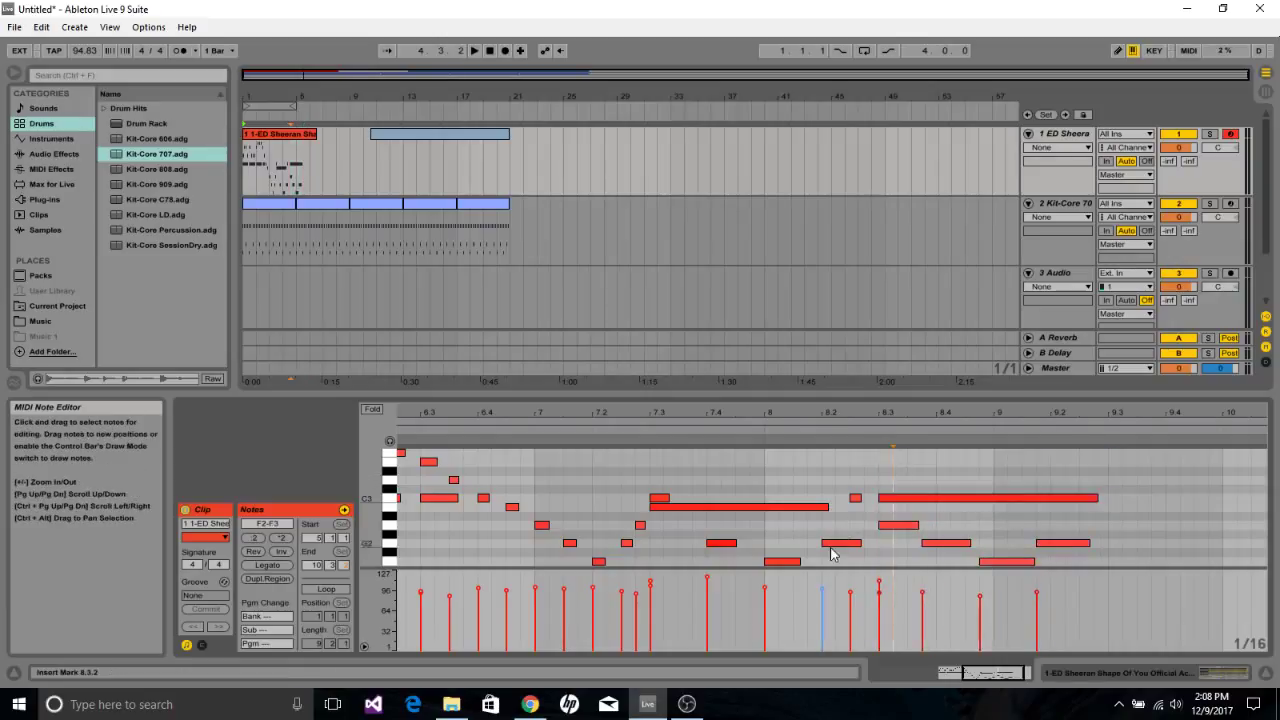
{"action": "left_click", "coordinate": [475, 51]}
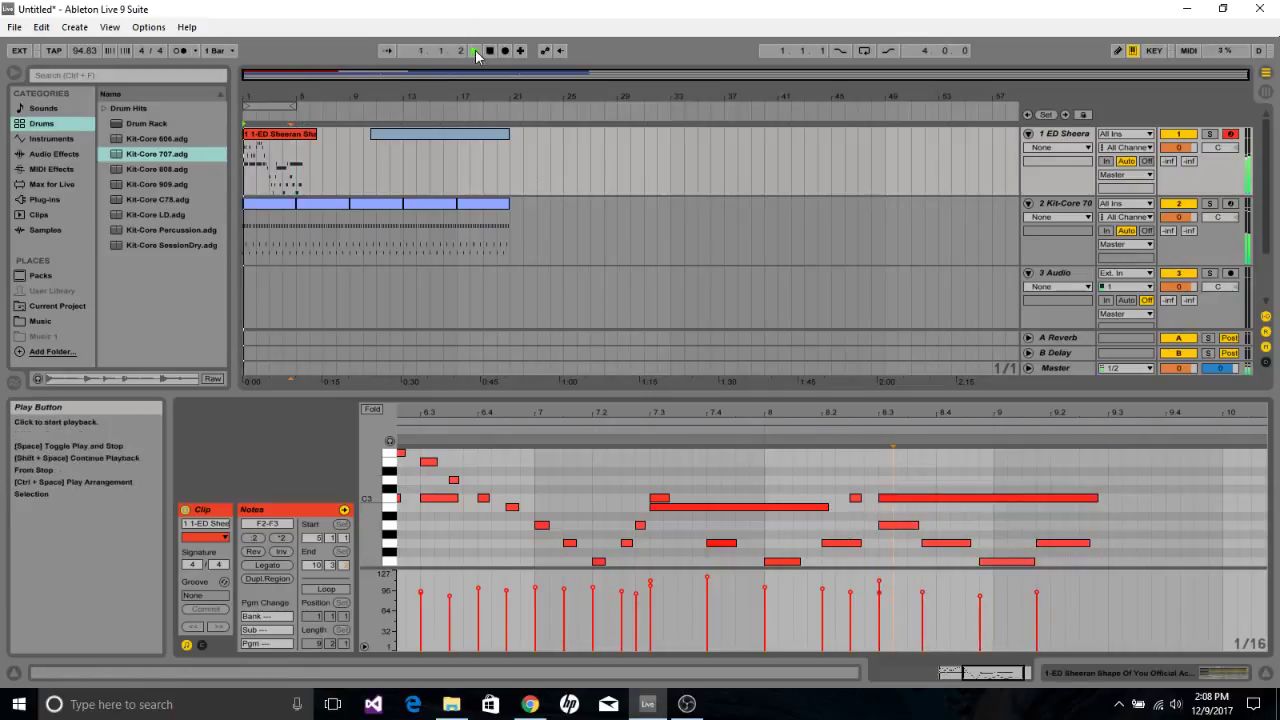
Stop playback and shift the low note near bar 9 one grid step later, to 9.3.
{"action": "mouse_move", "coordinate": [600, 412]}
{"action": "left_mouse_down"}
{"action": "mouse_move", "coordinate": [600, 380]}
{"action": "mouse_move", "coordinate": [600, 440]}
{"action": "left_mouse_up"}
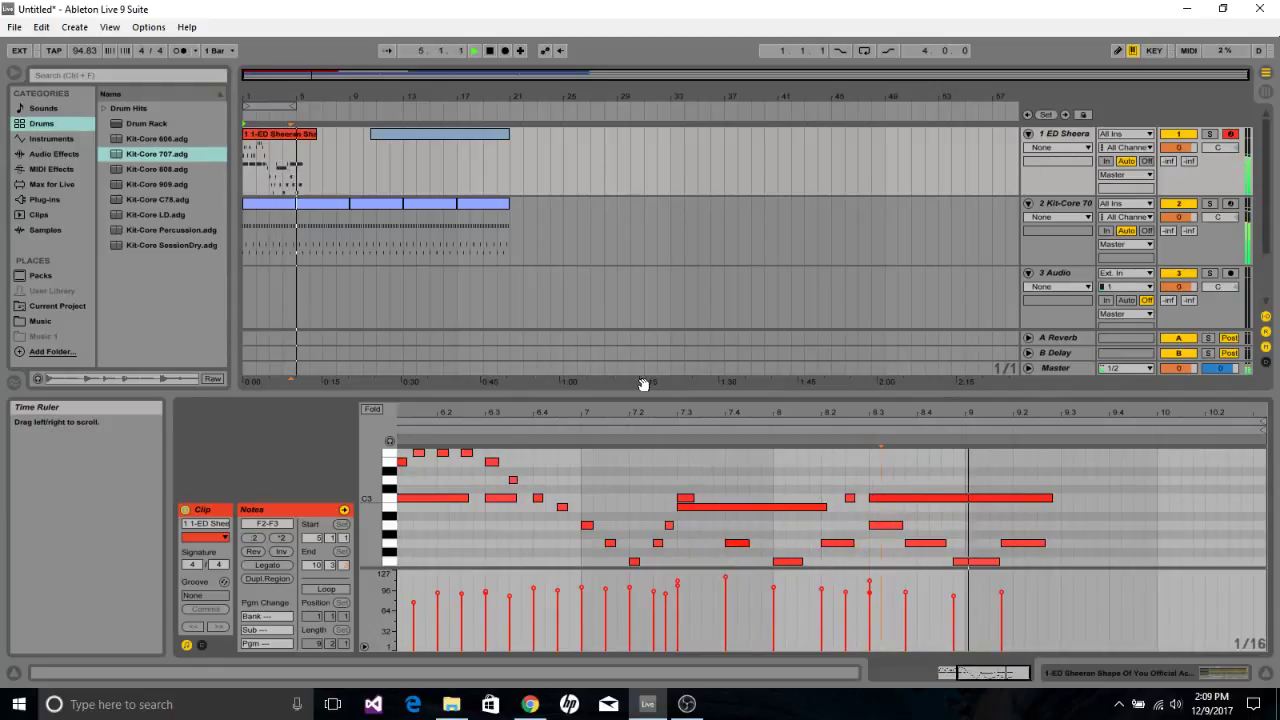
{"action": "left_click", "coordinate": [489, 50]}
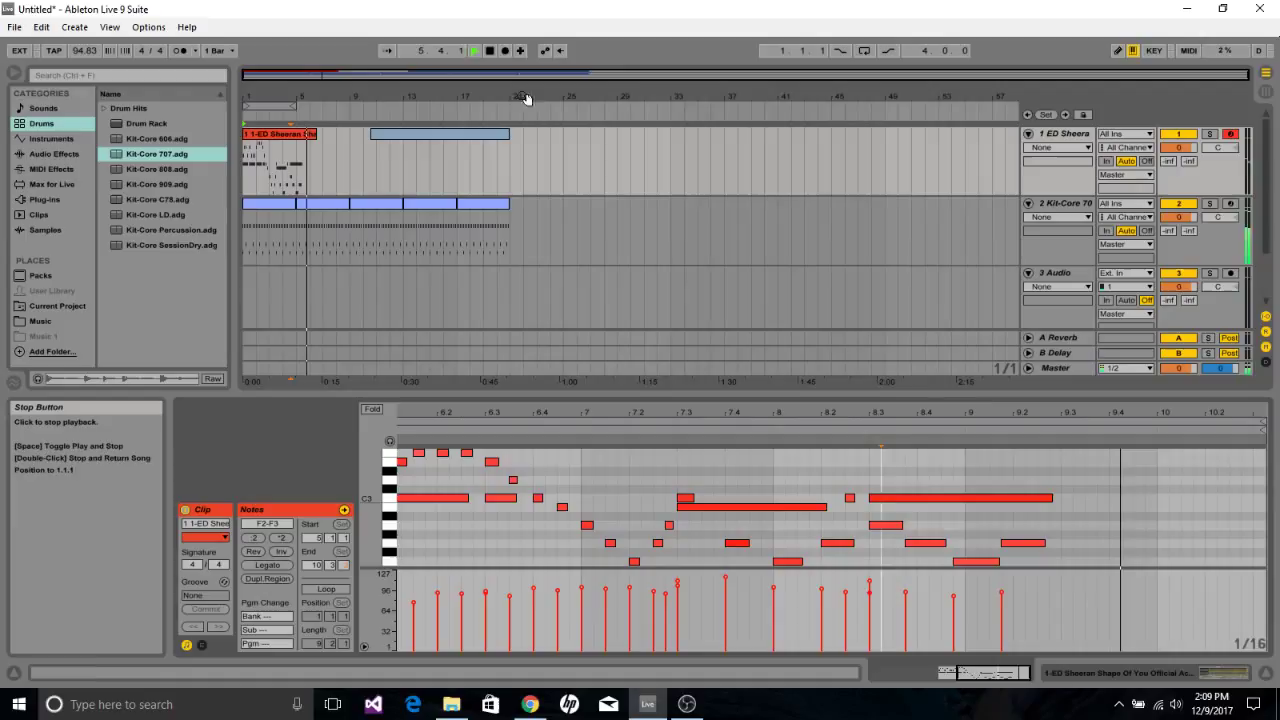
{"action": "left_click_drag", "start_coordinate": [968, 562], "coordinate": [1021, 541]}
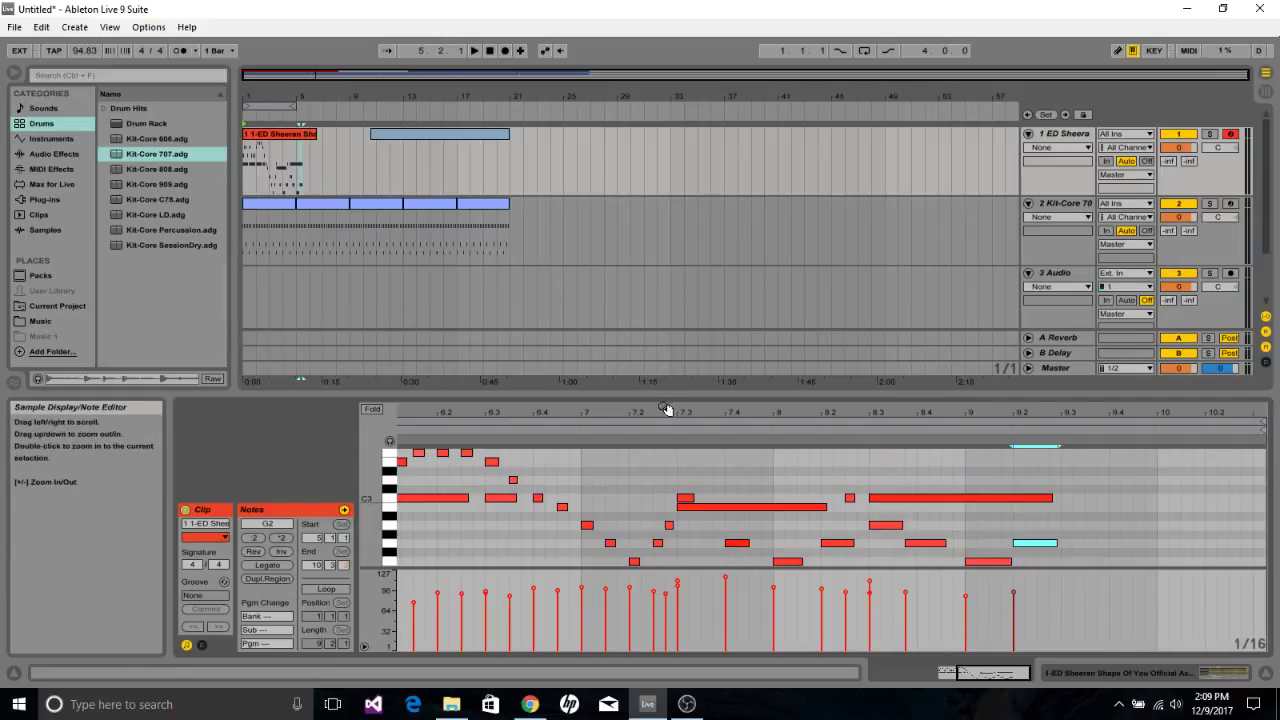
{"action": "mouse_move", "coordinate": [662, 414]}
{"action": "left_mouse_down"}
{"action": "mouse_move", "coordinate": [662, 402]}
{"action": "mouse_move", "coordinate": [662, 430]}
{"action": "left_mouse_up"}
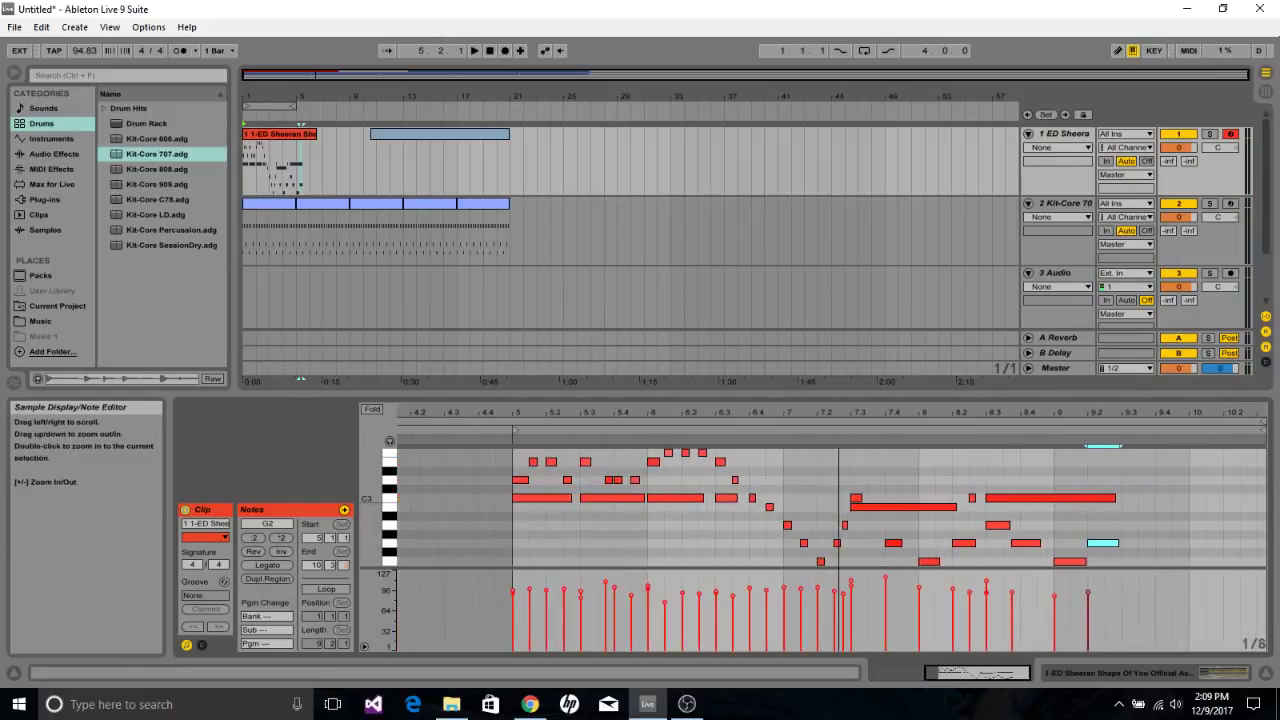
Delete the empty track 1 clip and the three drum clips covering bars 9 to 21.
{"action": "left_click", "coordinate": [449, 135]}
{"action": "key", "text": "Delete"}
{"action": "left_click", "coordinate": [376, 203]}
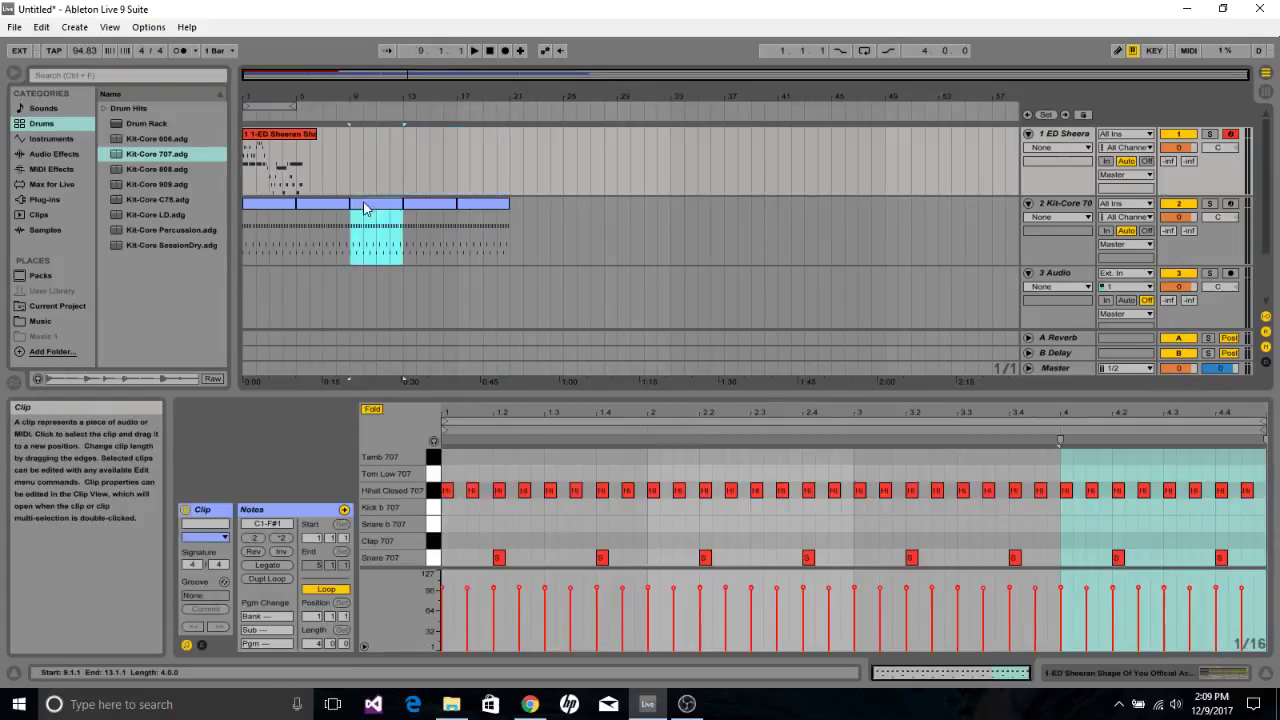
{"action": "key", "text": "Delete"}
{"action": "left_click", "coordinate": [419, 205]}
{"action": "key", "text": "Delete"}
{"action": "left_click", "coordinate": [483, 205]}
{"action": "key", "text": "Delete"}
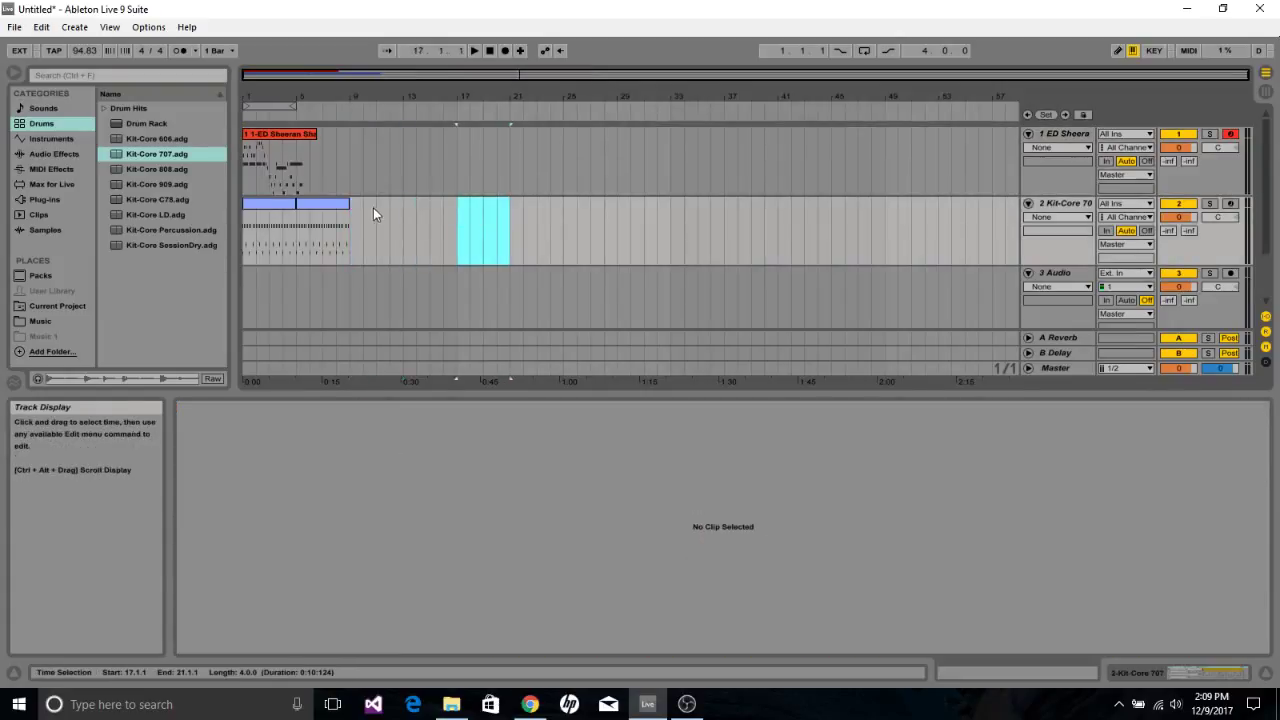
Shorten the drum clip to end at bar 7 and play the arrangement back.
{"action": "left_click_drag", "start_coordinate": [346, 203], "coordinate": [322, 199]}
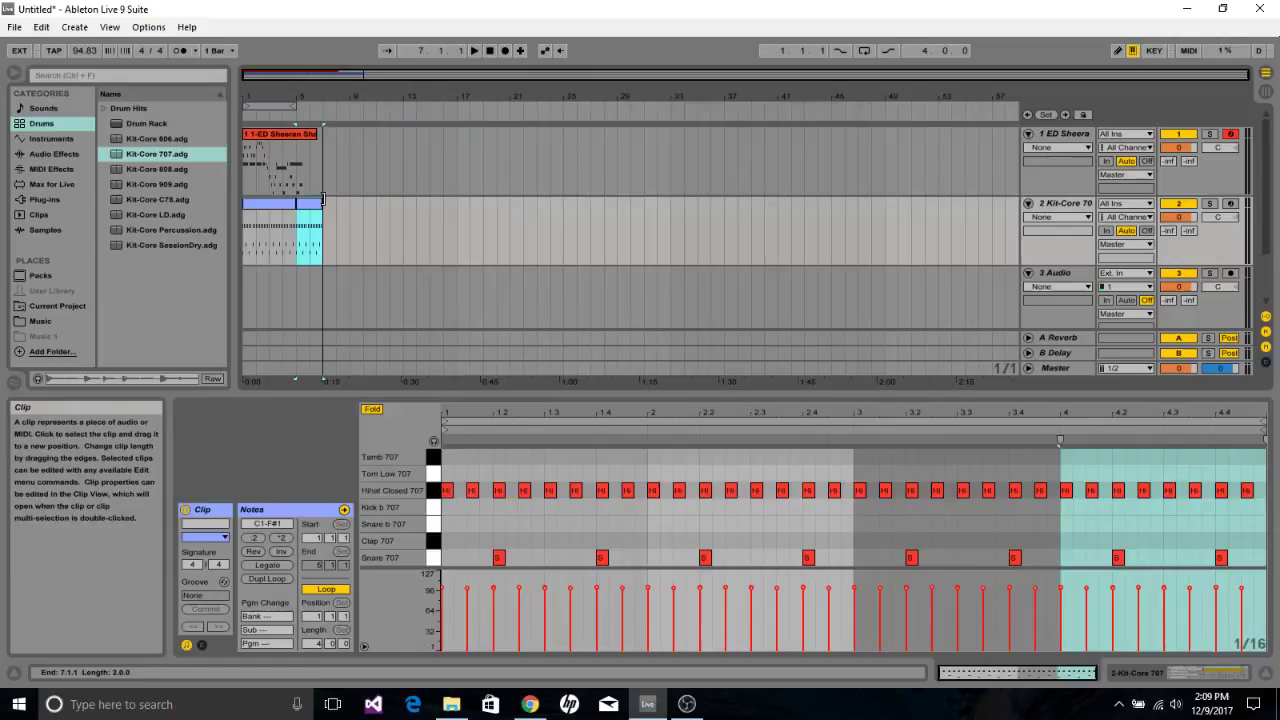
{"action": "left_click", "coordinate": [488, 50]}
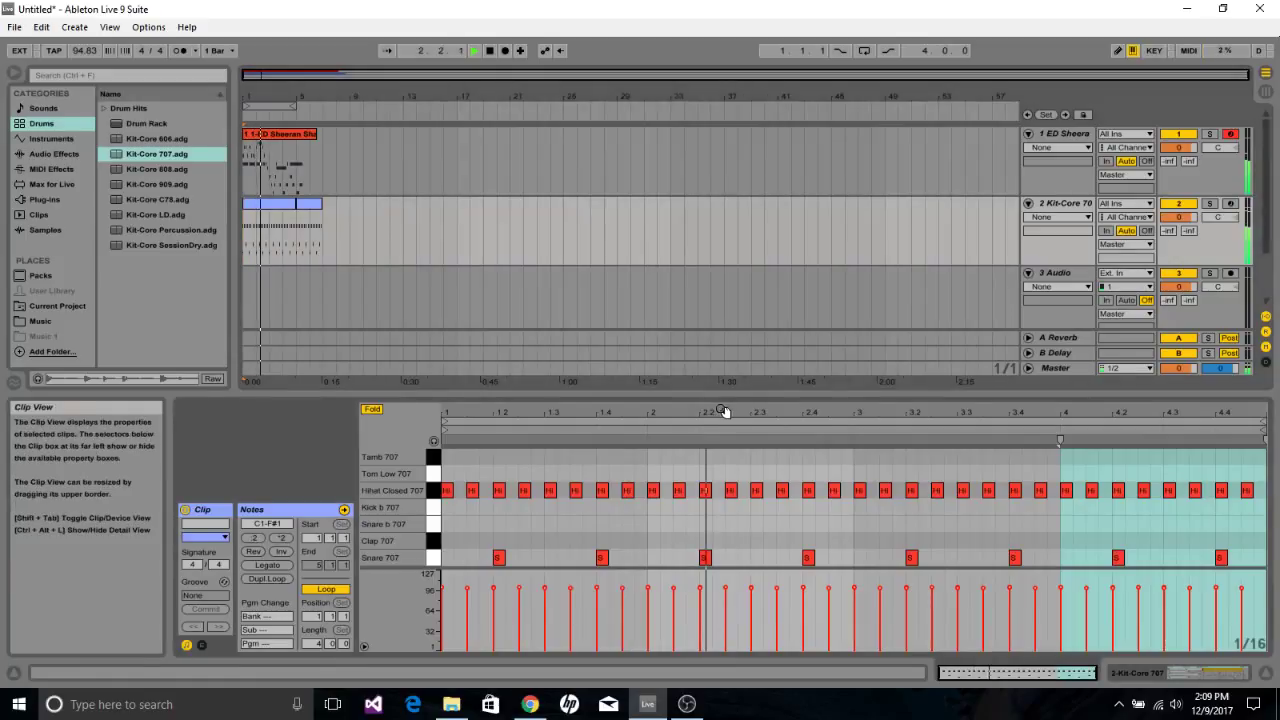
{"action": "left_click", "coordinate": [304, 141]}
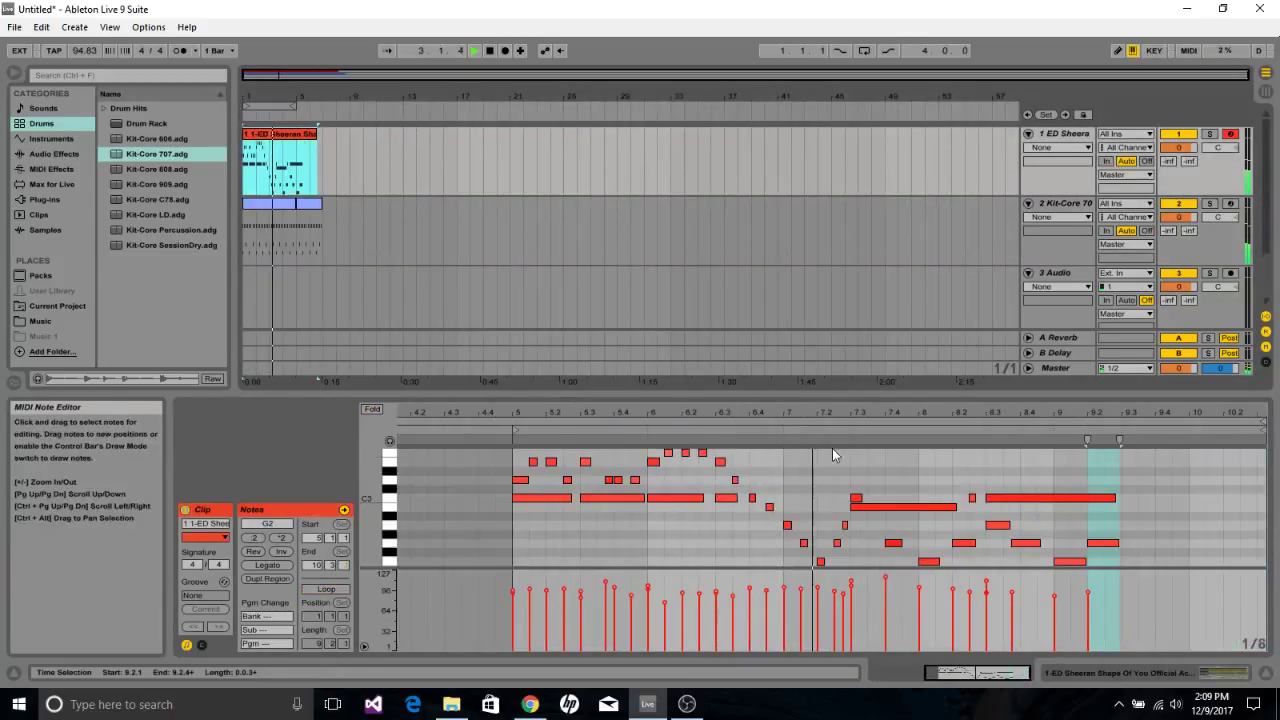